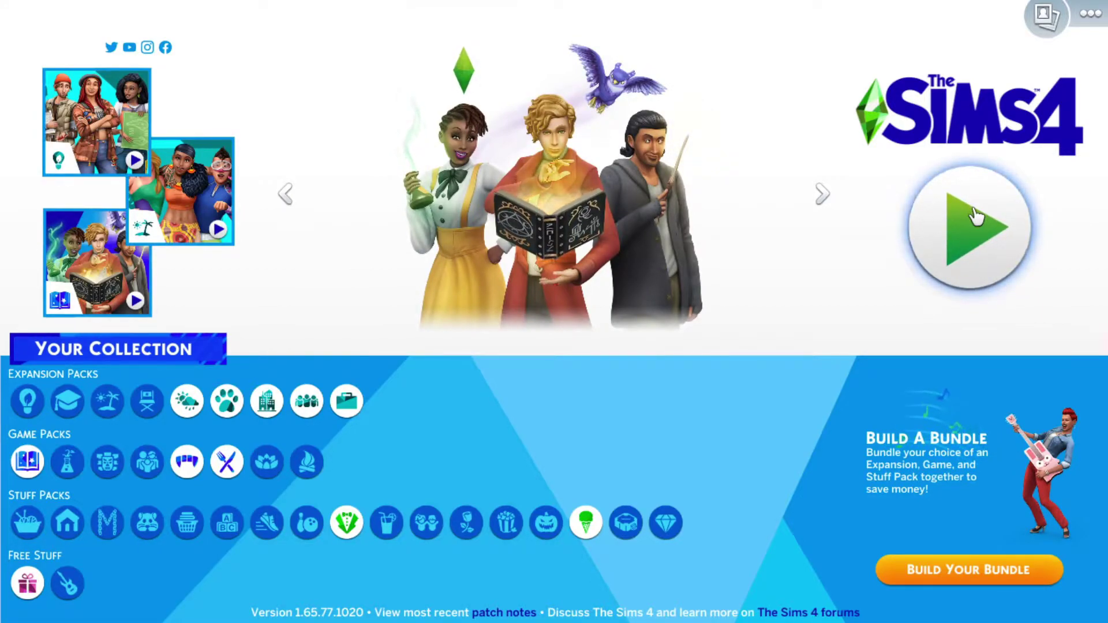
- Start a new game from Play and skip the tutorial
click(976, 217)
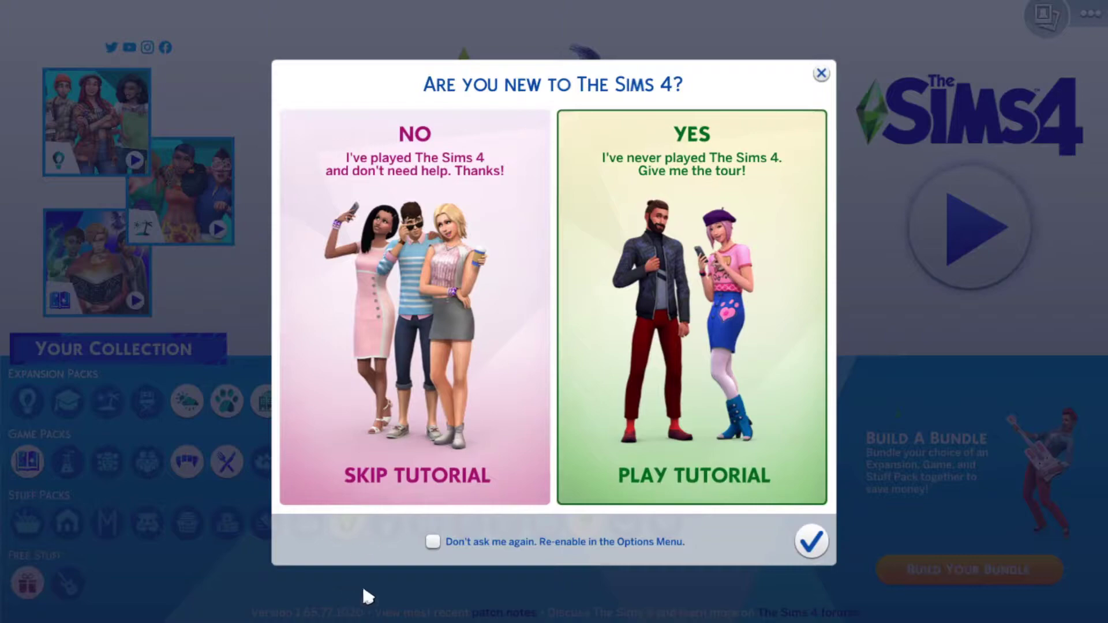
click(407, 486)
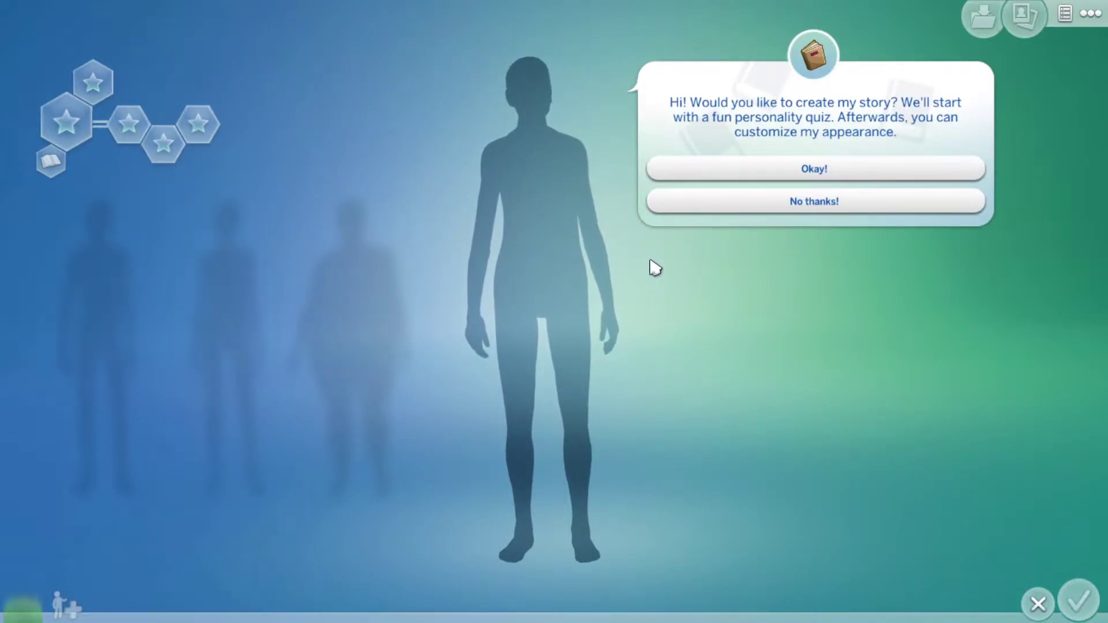
- Decline the personality quiz and apply a lighter face preset after trying several
click(746, 209)
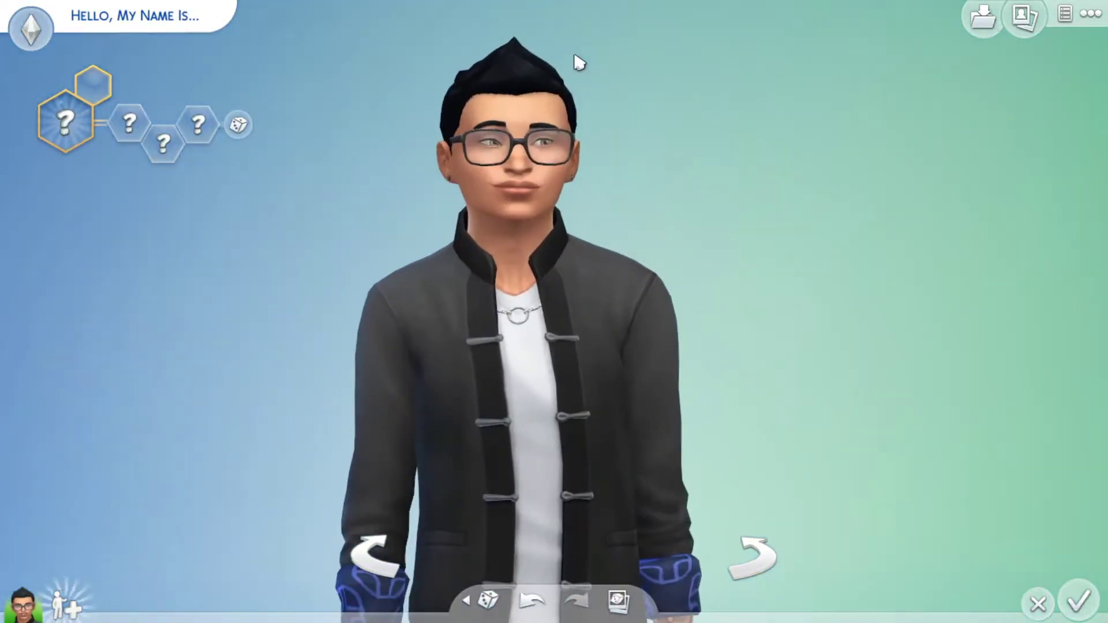
scroll(576, 61, up, 3)
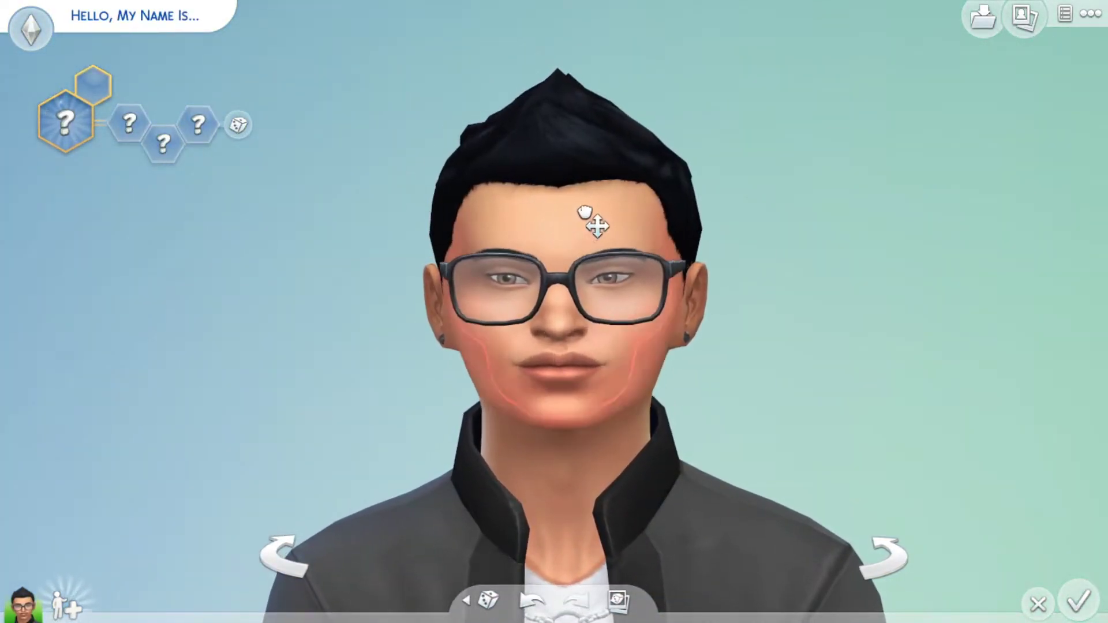
click(581, 225)
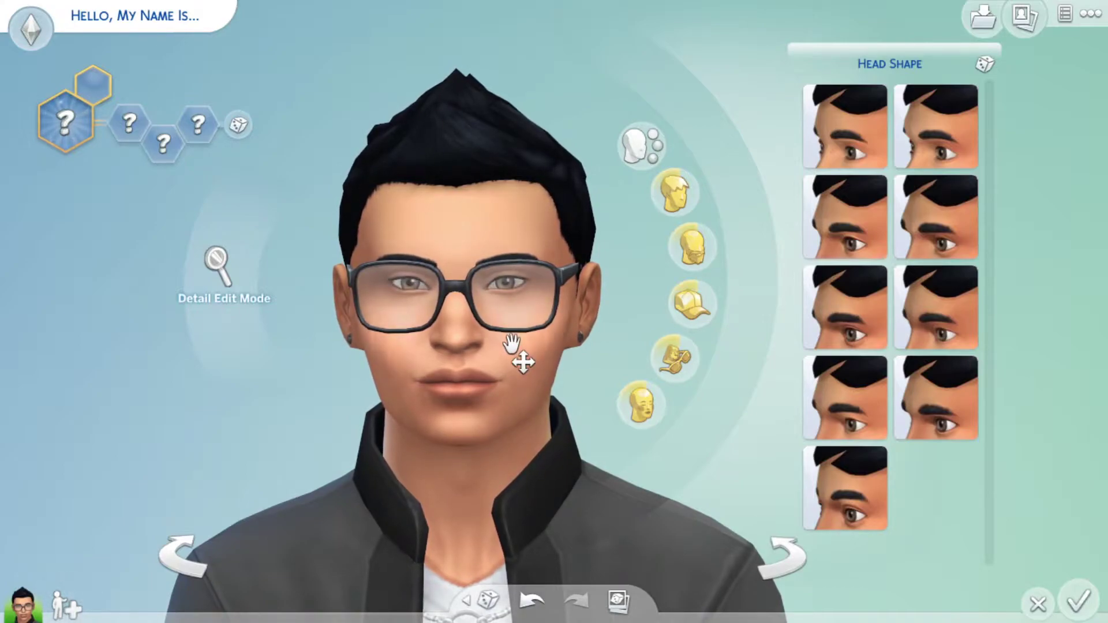
click(641, 146)
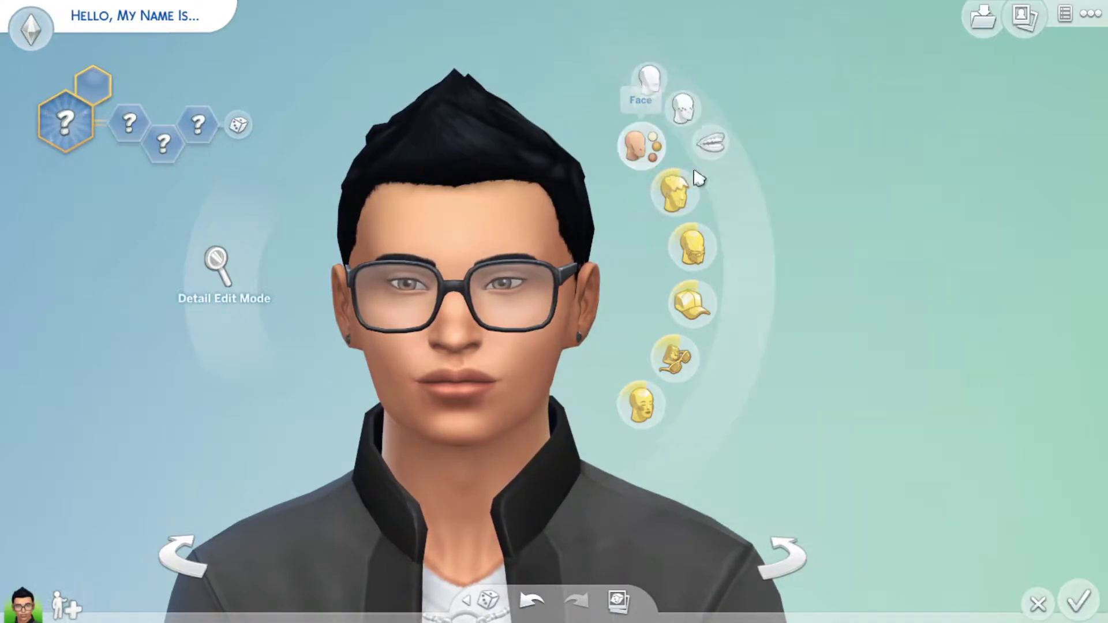
scroll(936, 303, down, 1)
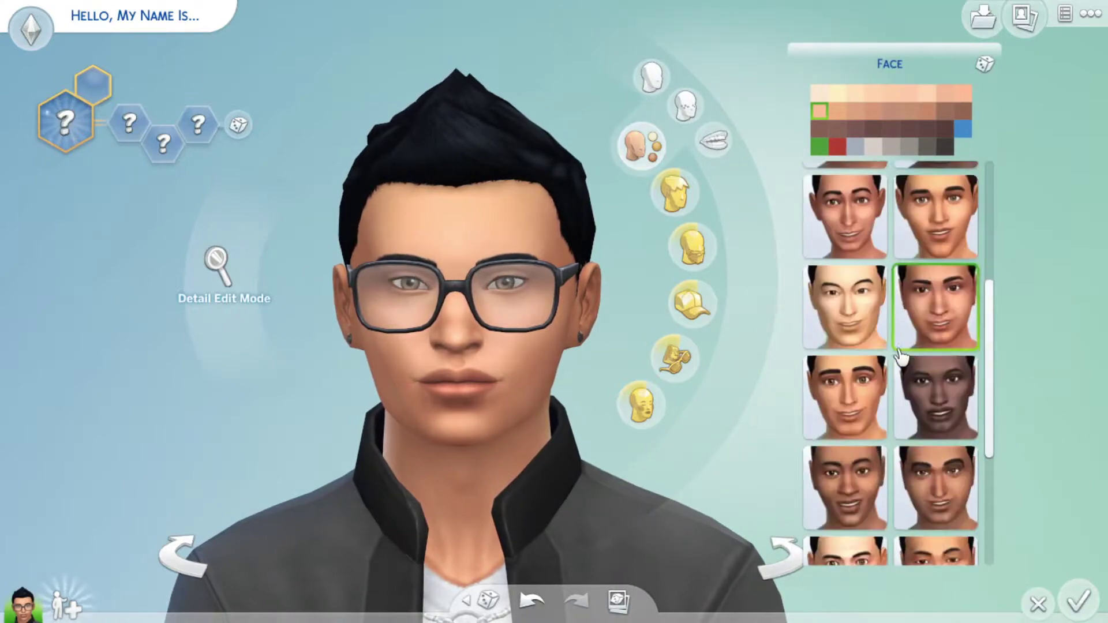
click(918, 381)
scroll(902, 371, down, 2)
scroll(902, 363, down, 2)
click(857, 346)
scroll(884, 350, up, 1)
scroll(900, 346, up, 2)
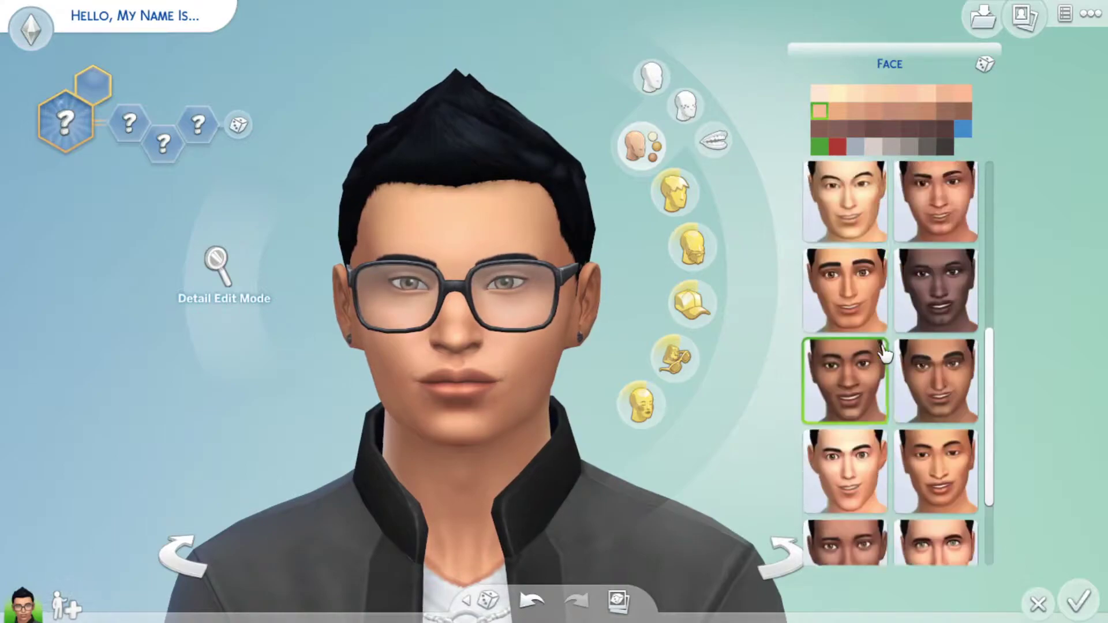
scroll(918, 338, up, 1)
click(931, 333)
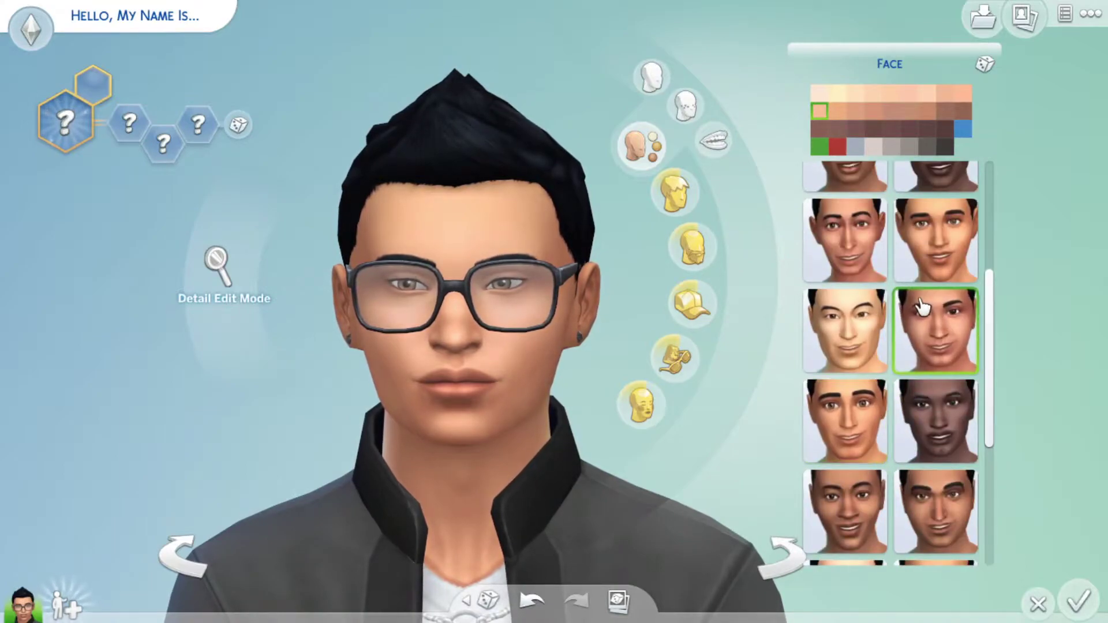
scroll(926, 333, up, 2)
scroll(918, 329, up, 1)
click(910, 328)
click(845, 299)
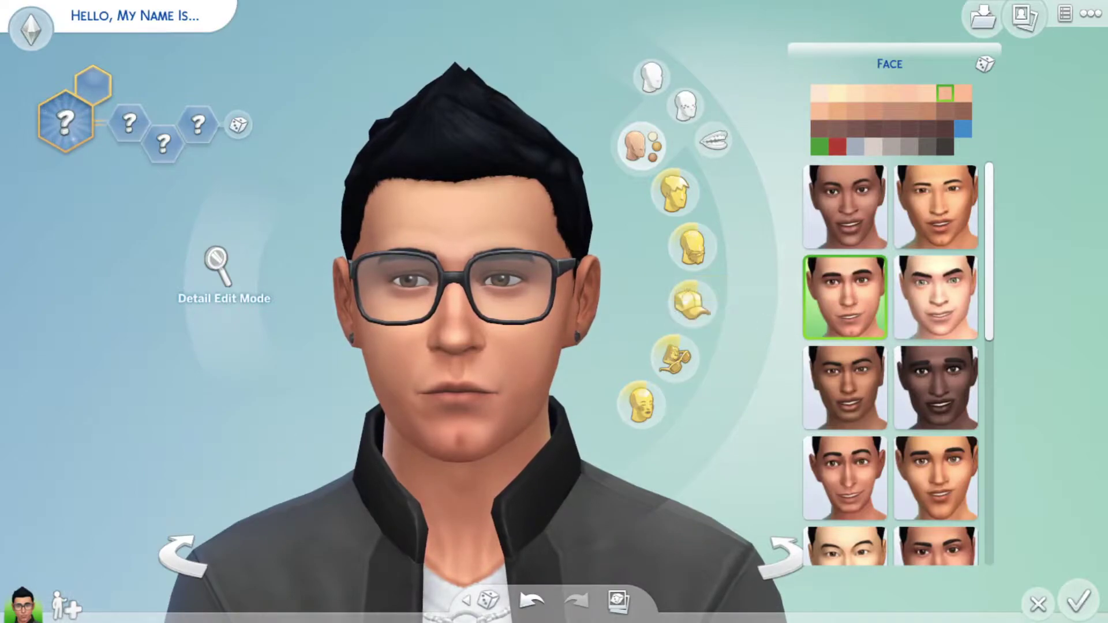
click(471, 381)
- Pick a new nose preset, then bring up the chin options in profile
click(586, 357)
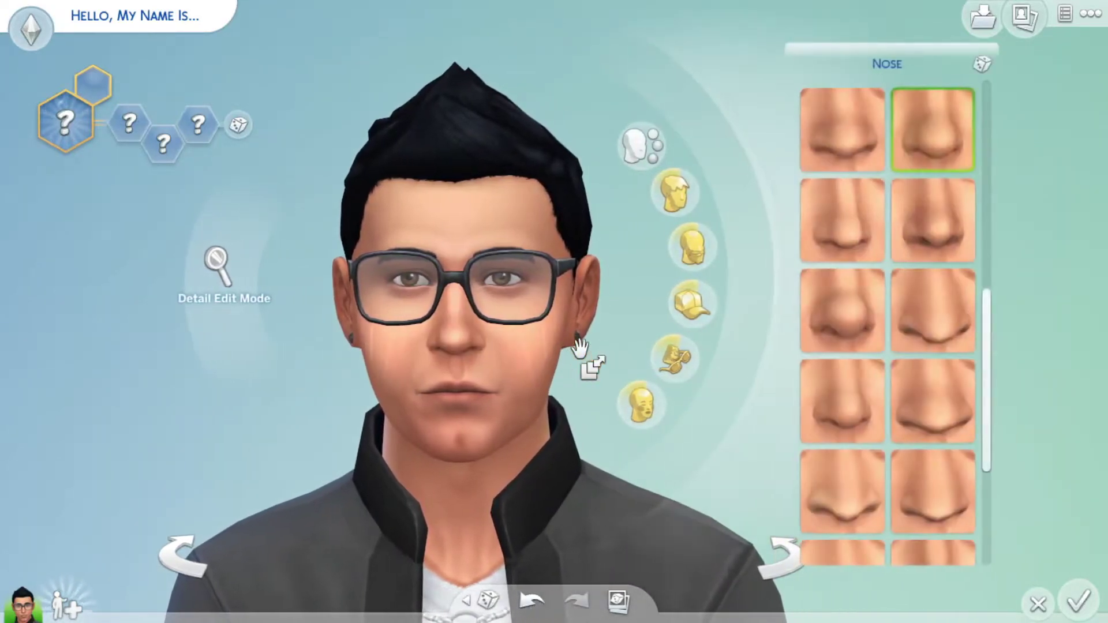
scroll(842, 337, down, 1)
scroll(841, 342, down, 1)
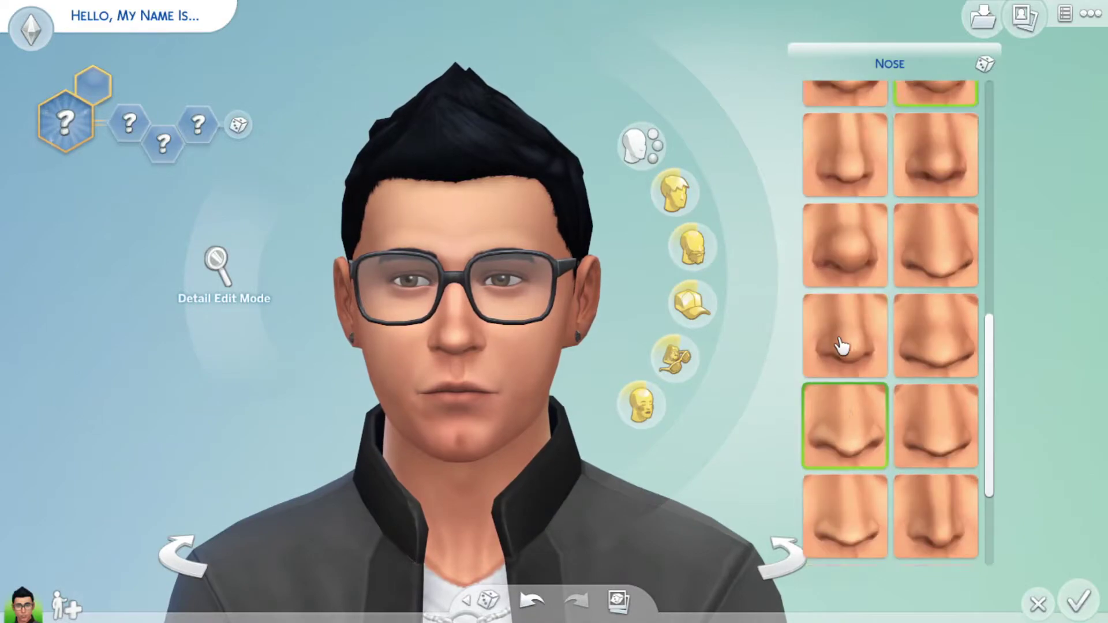
drag(489, 396, 496, 399)
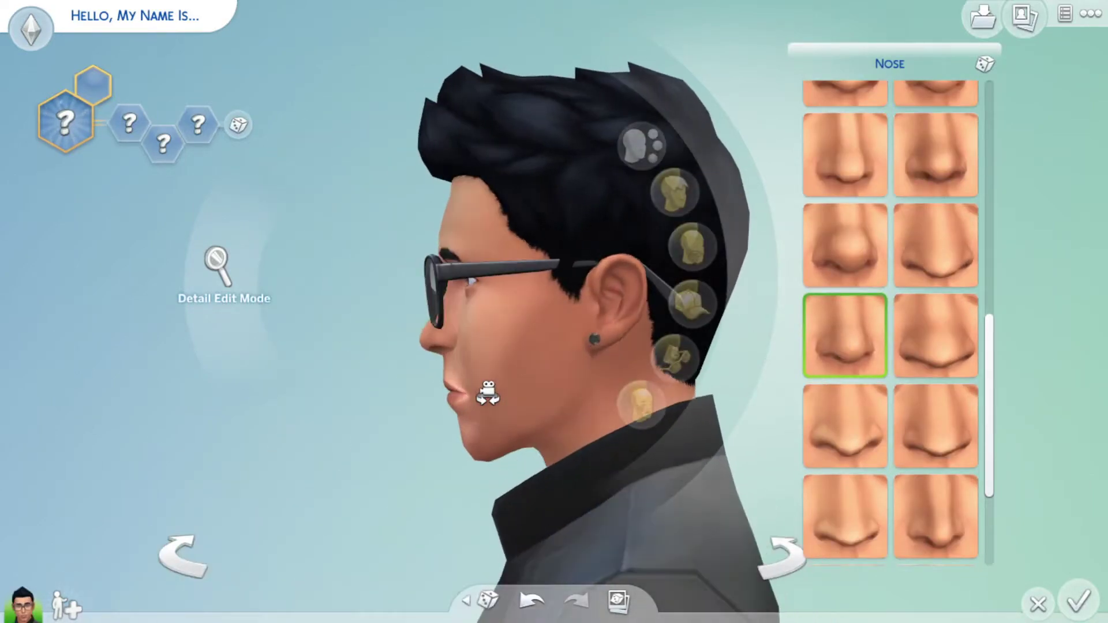
click(504, 429)
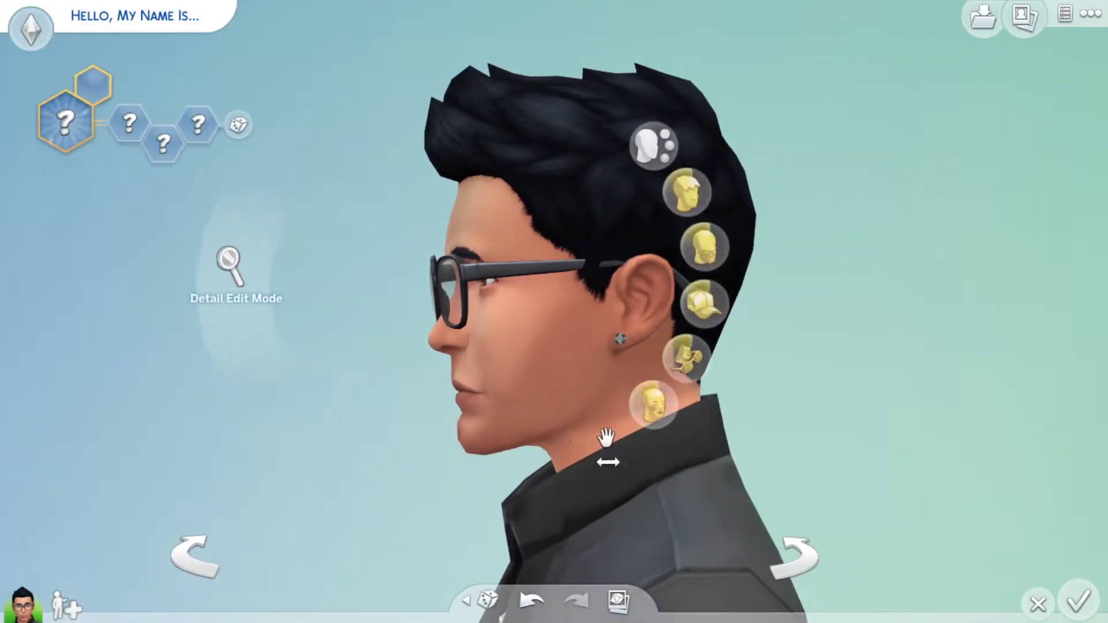
click(576, 464)
drag(519, 419, 472, 408)
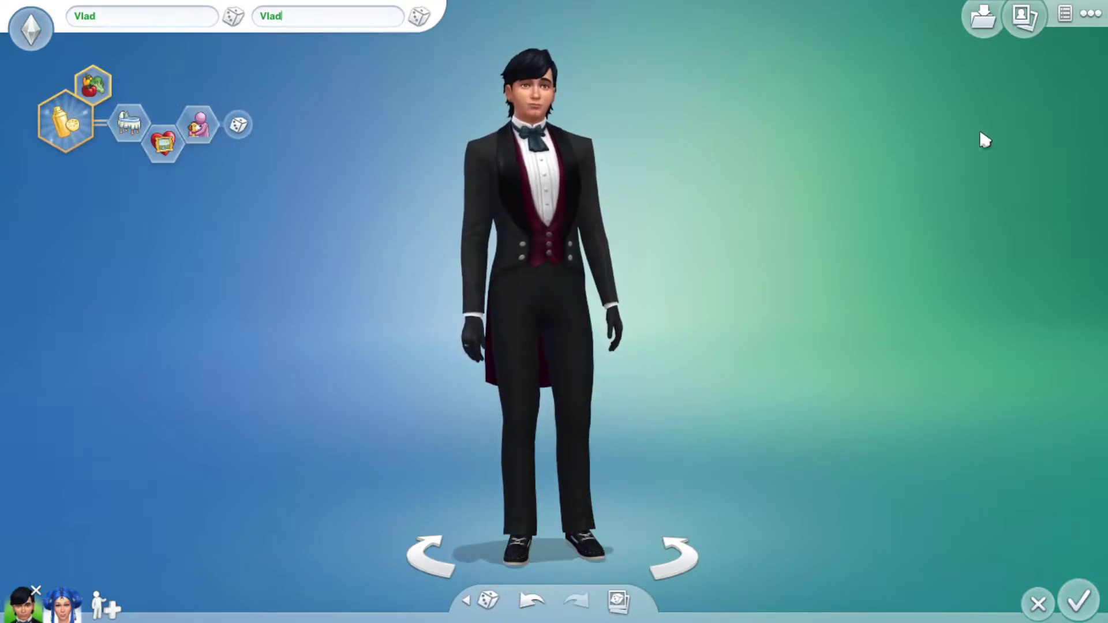
- Confirm Vlad Vlad, then change the second Sim's last name to Vlad, making Syndy Vlad
click(909, 147)
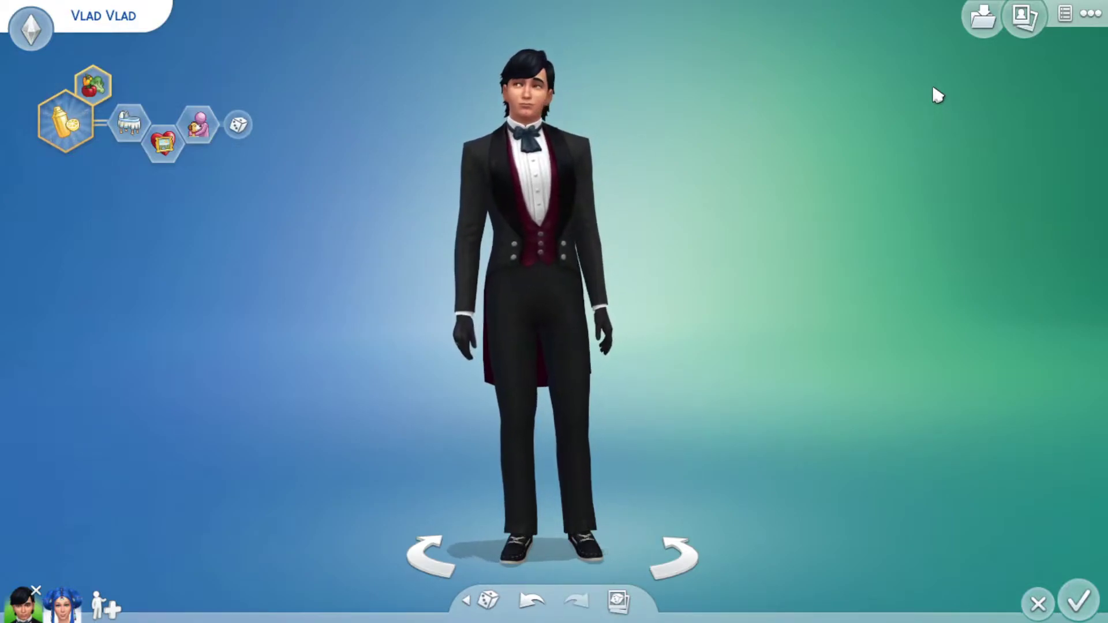
click(62, 605)
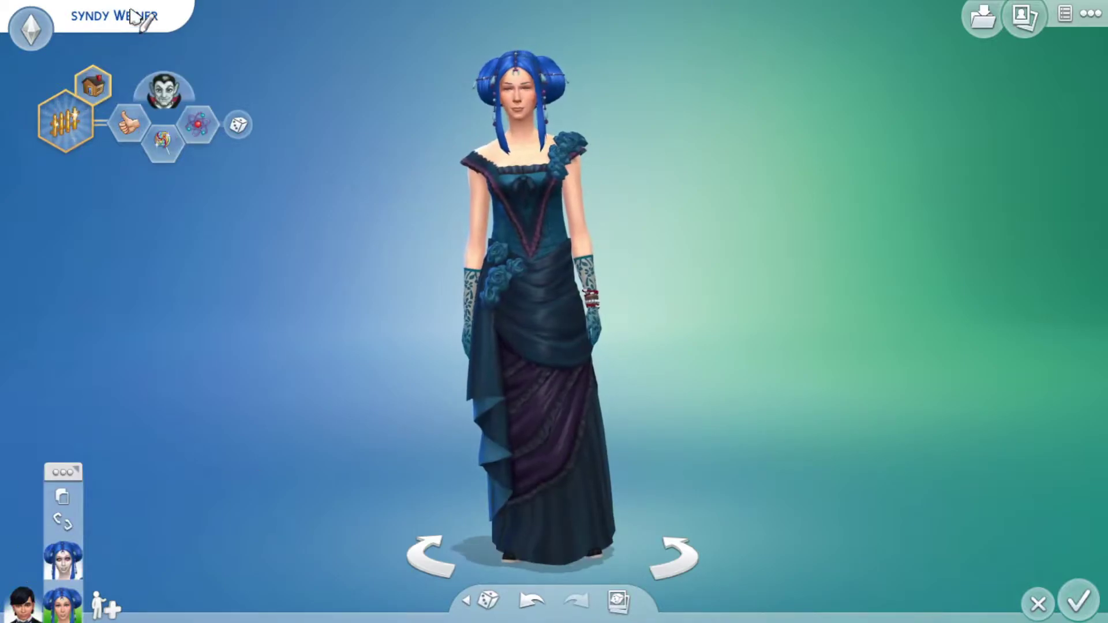
click(104, 16)
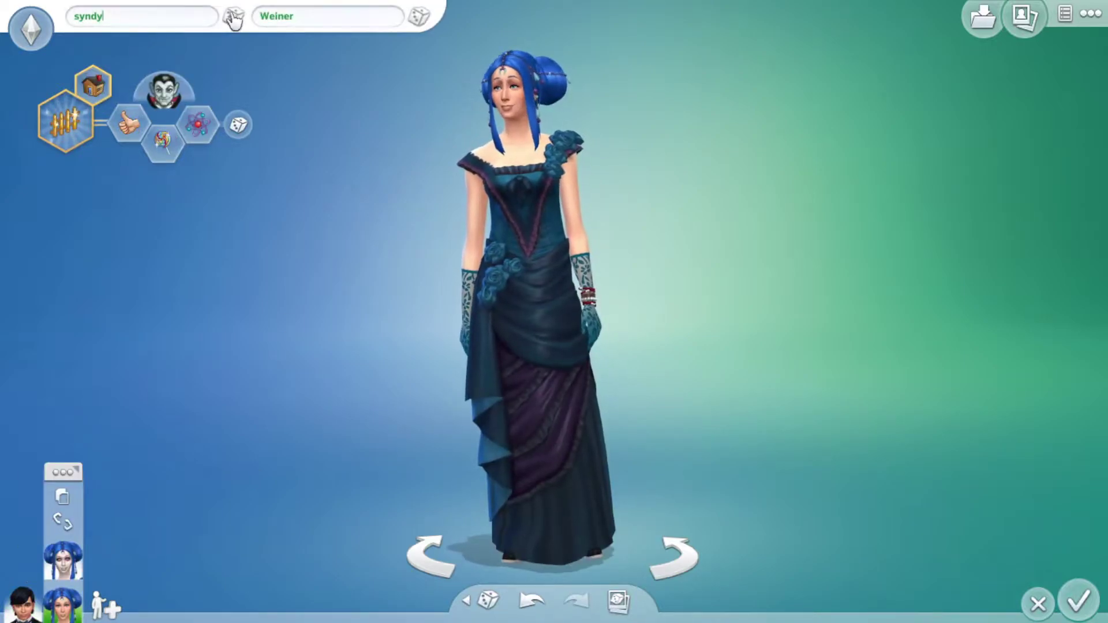
click(351, 14)
text(Vlad)
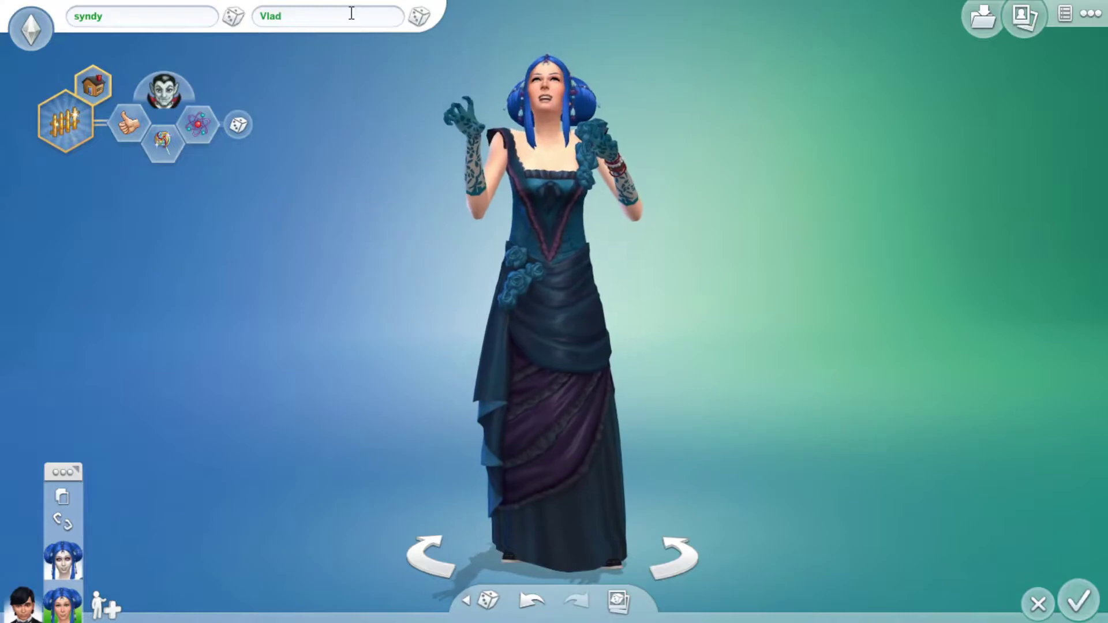
click(375, 488)
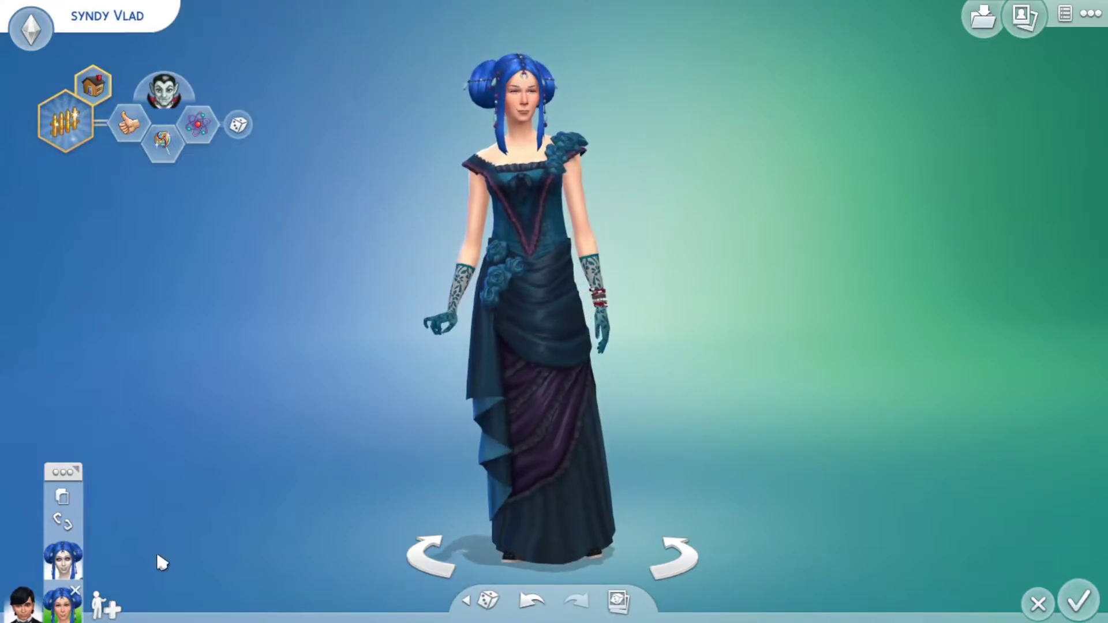
- Review the household by switching from Vlad to Syndy and back to Vlad
click(23, 603)
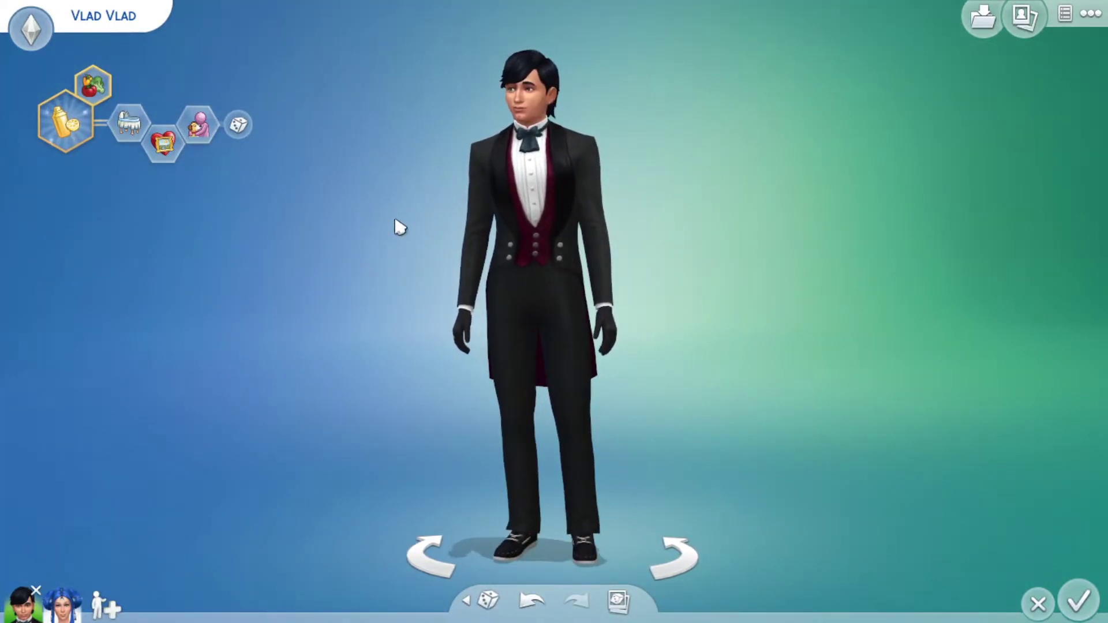
click(62, 606)
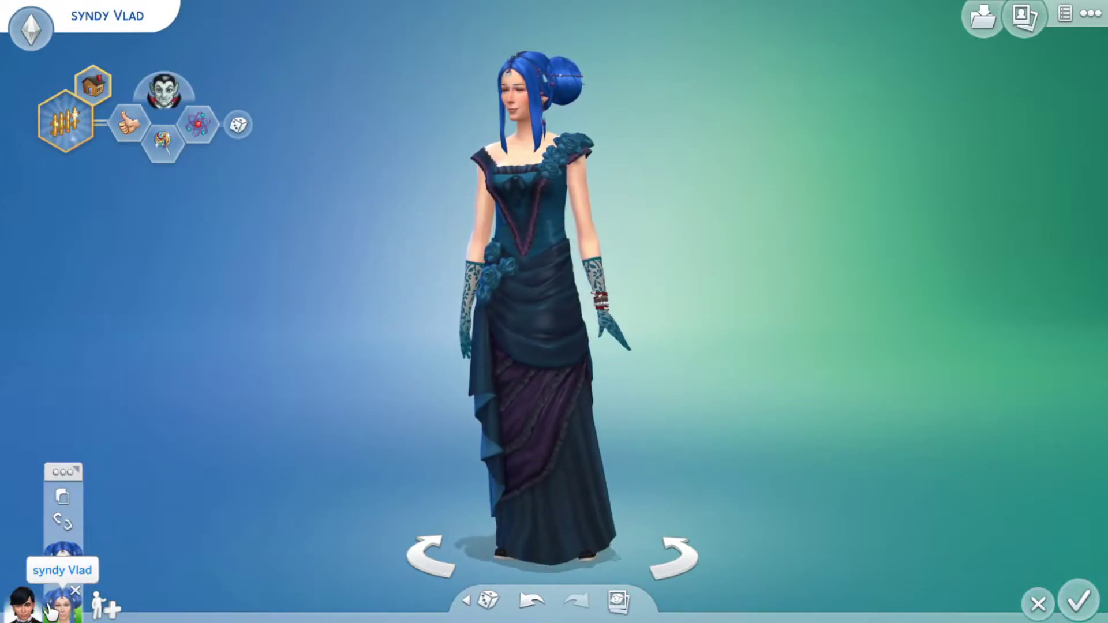
click(23, 606)
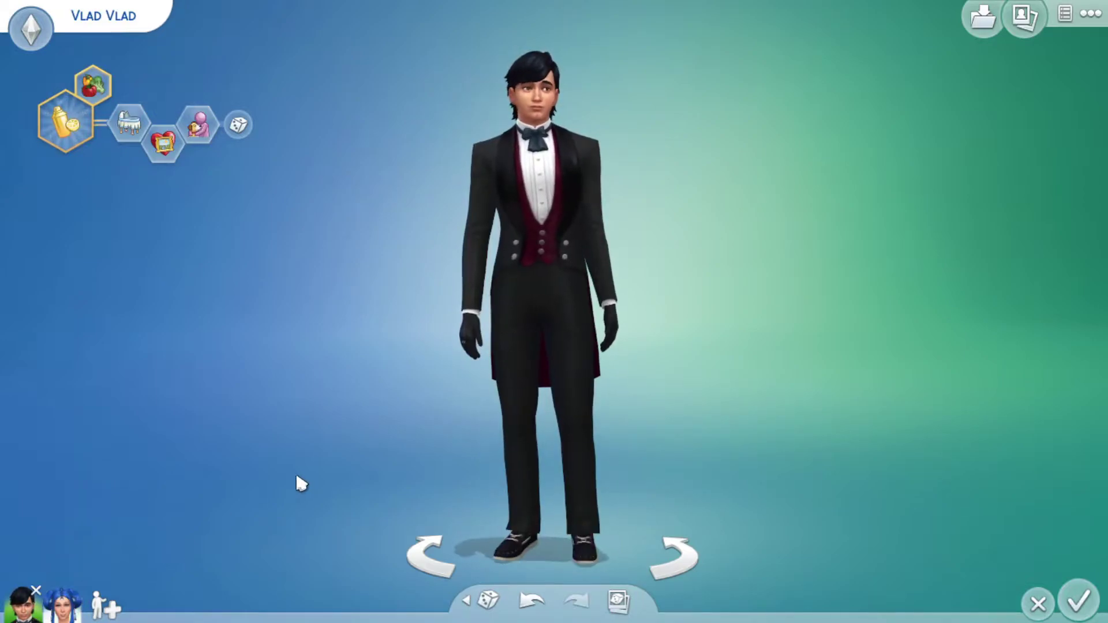
scroll(597, 169, up, 2)
scroll(606, 166, up, 1)
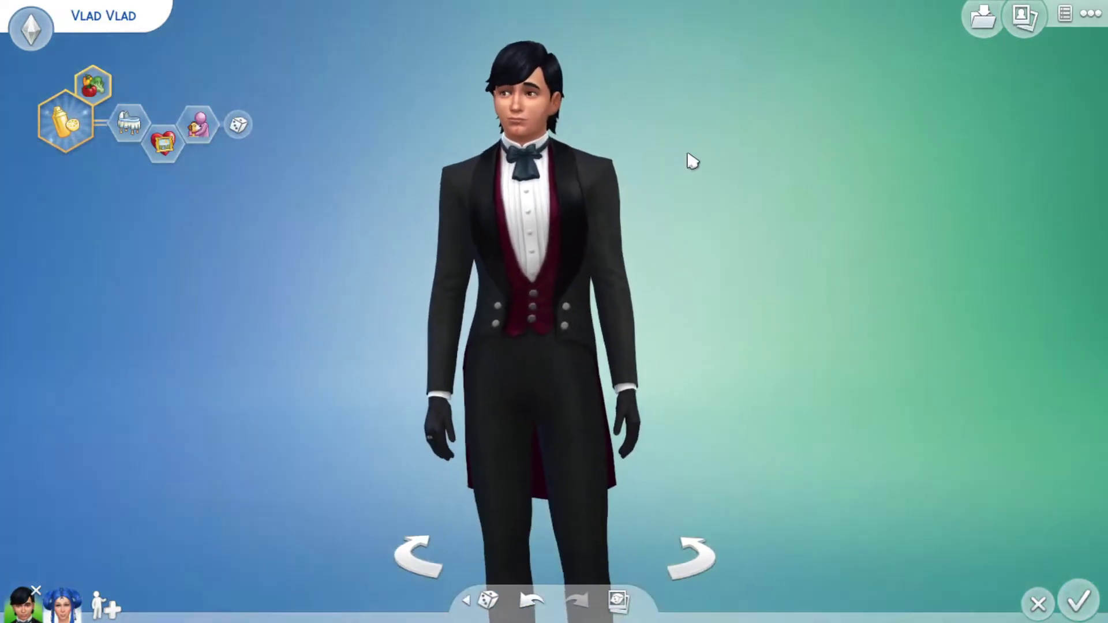
scroll(692, 162, down, 2)
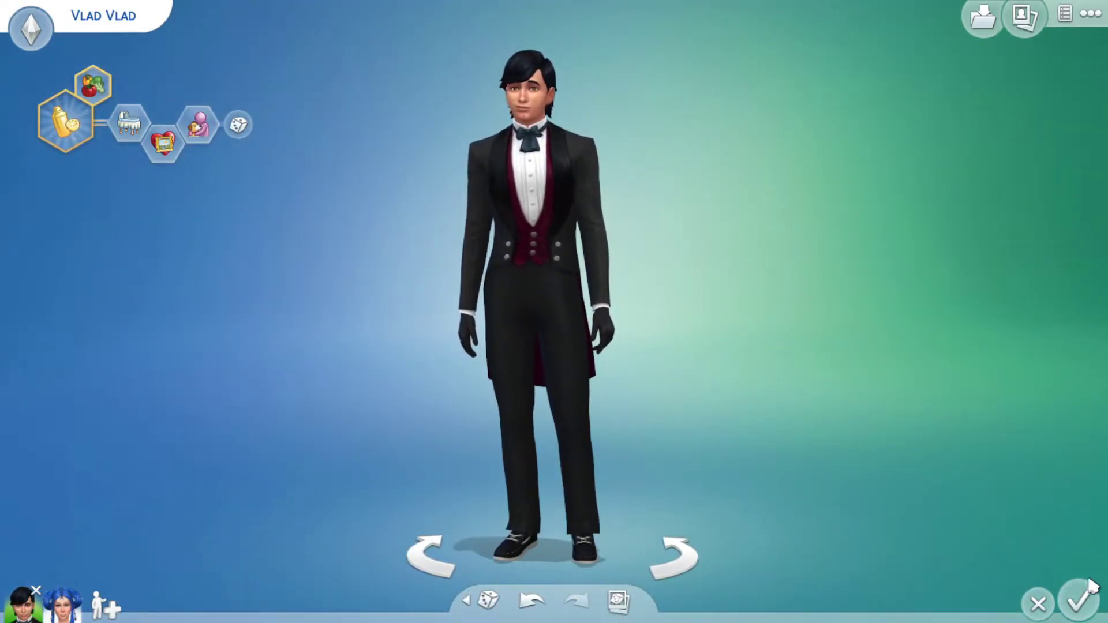
scroll(718, 441, up, 1)
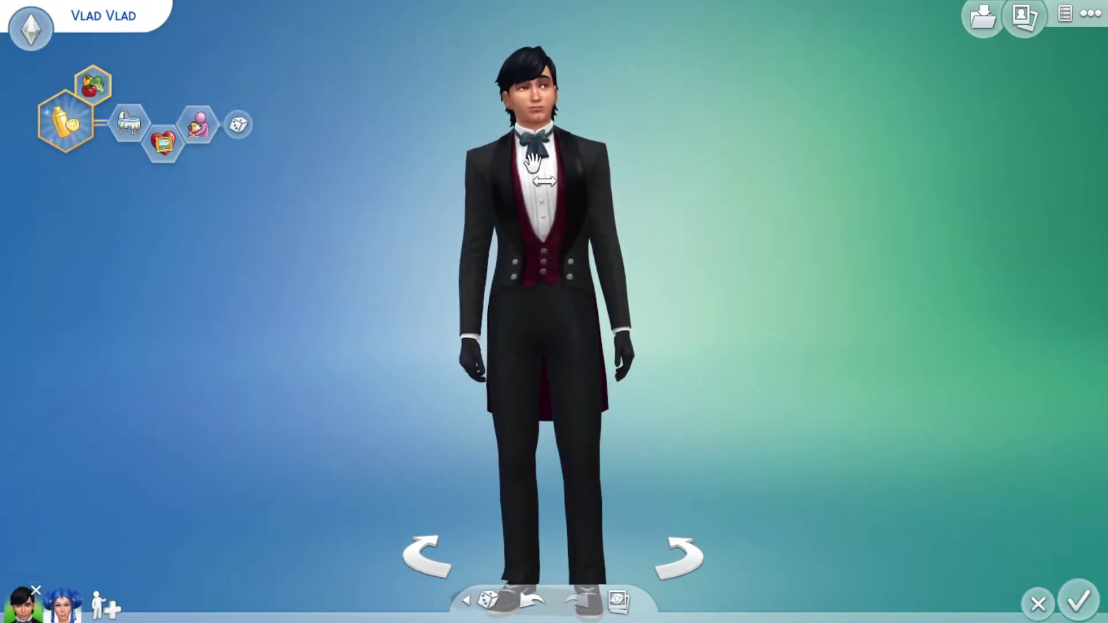
scroll(832, 229, up, 2)
scroll(805, 364, down, 3)
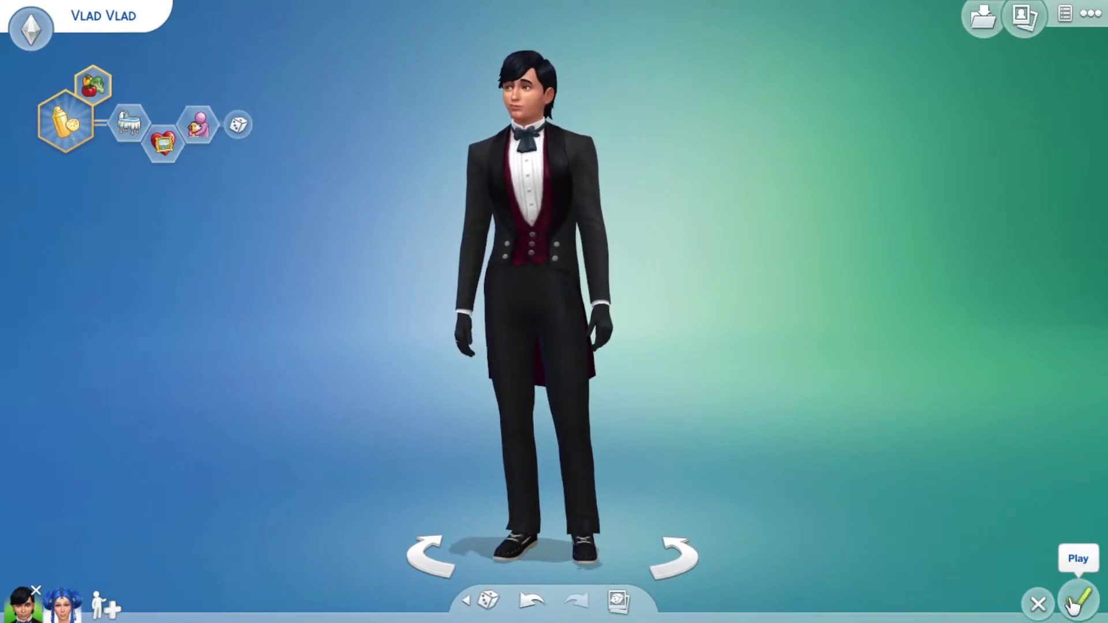
- Save the Vlad household, choose winter, and pick Forgotten Hollow's empty Fledermaus Bend lot
click(1076, 604)
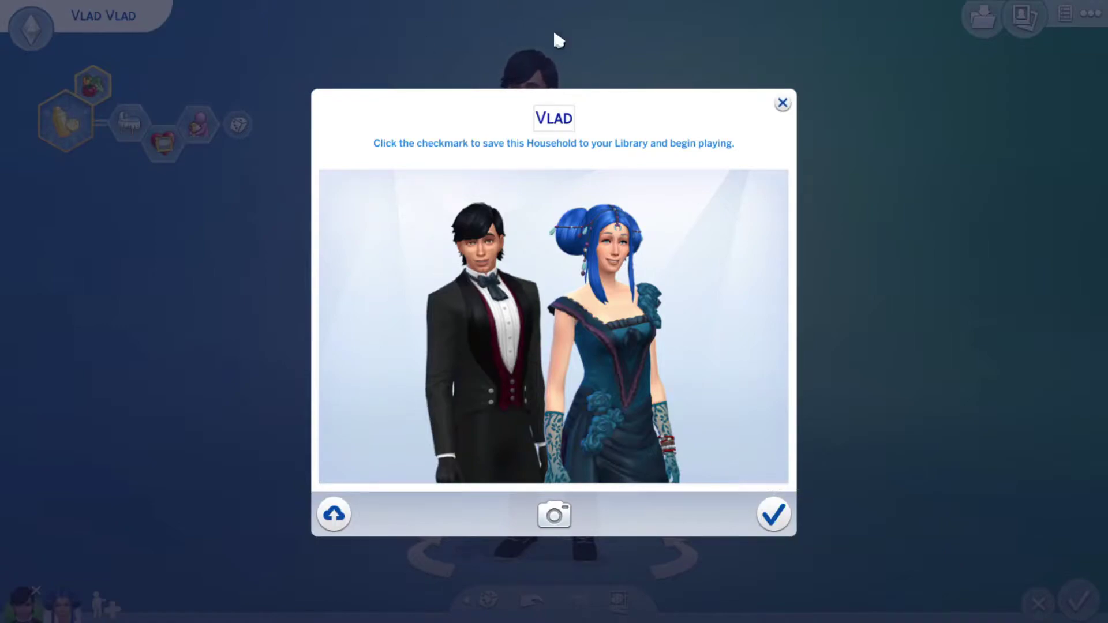
click(774, 517)
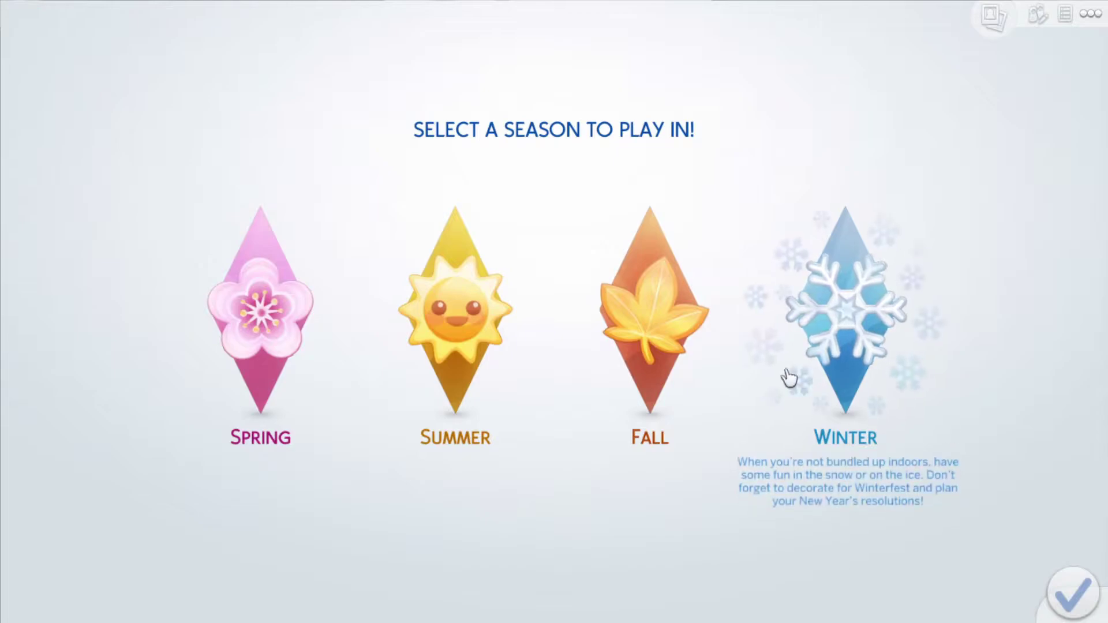
mouse_move(845, 312)
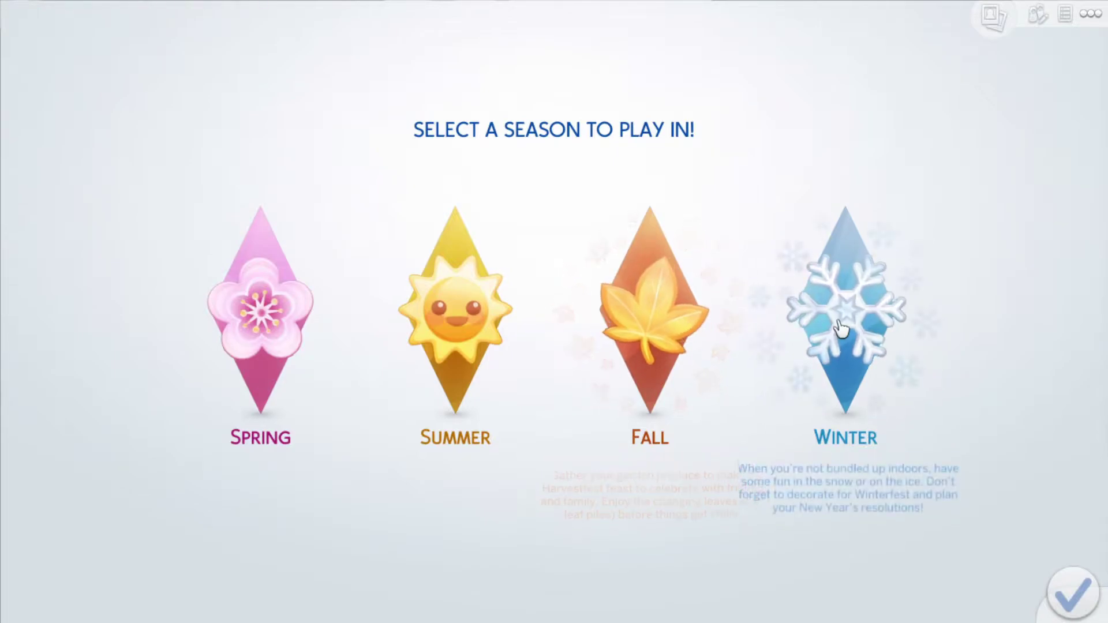
click(842, 329)
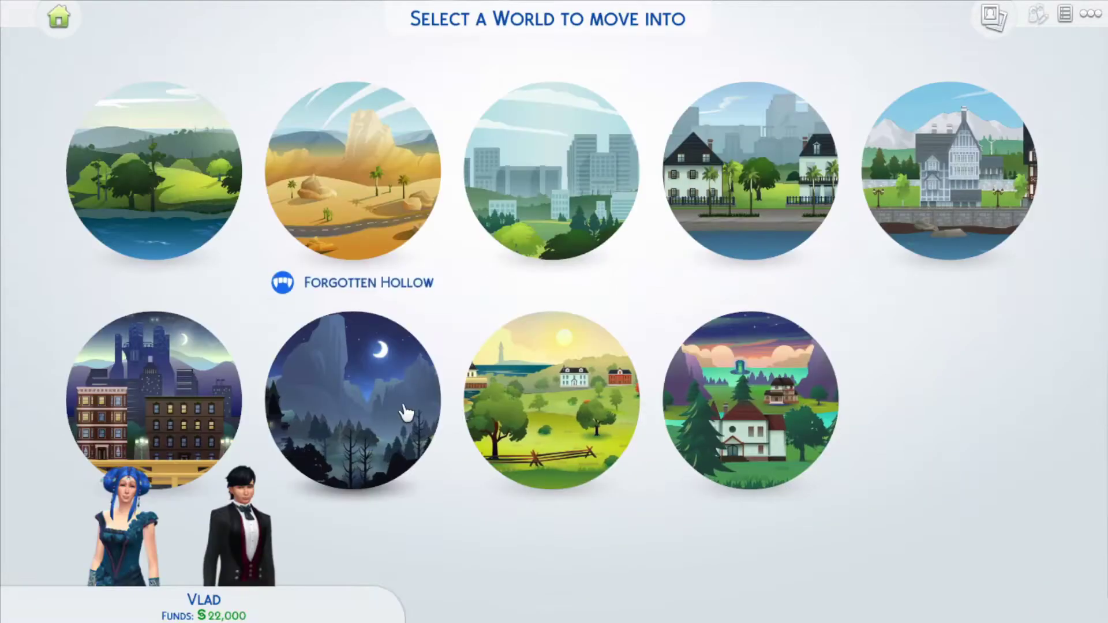
click(398, 398)
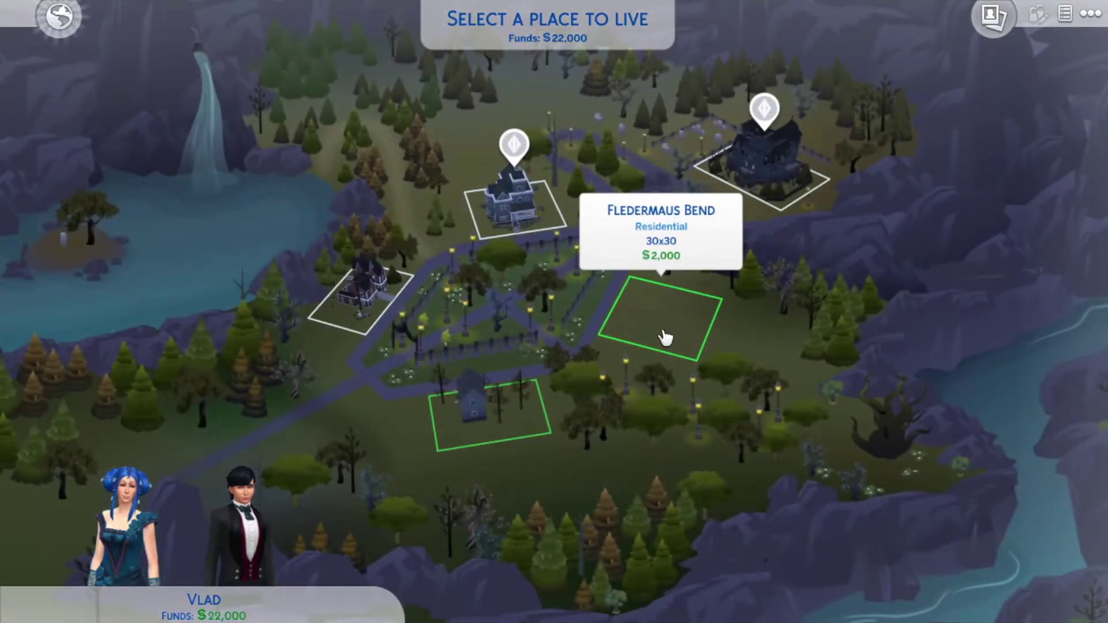
click(665, 337)
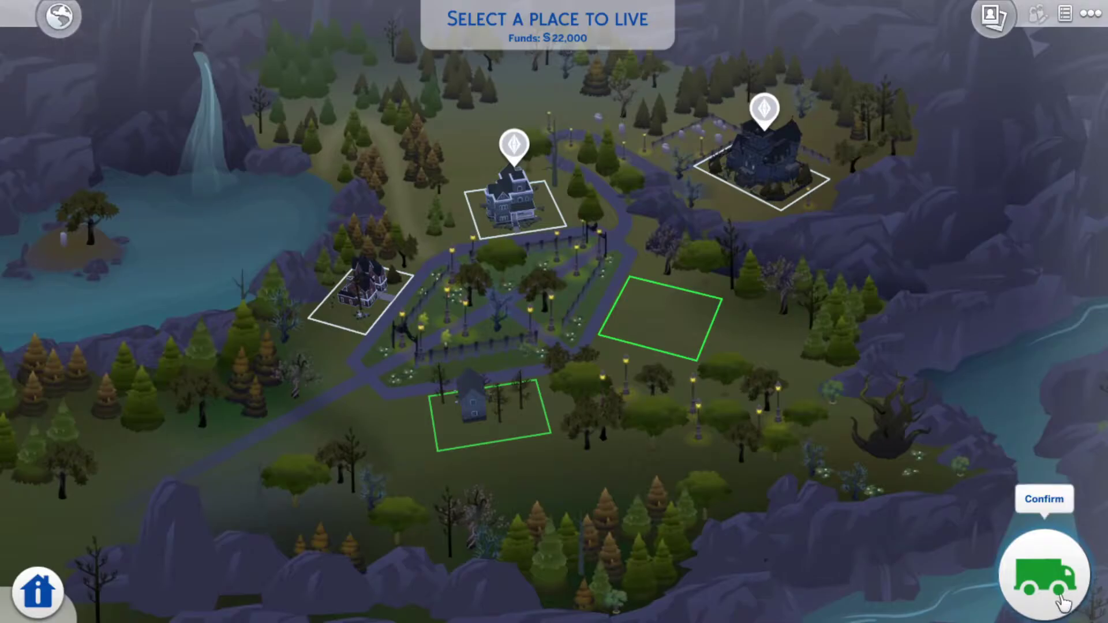
- Move the household onto Fledermaus Bend, unpause, and dress Vlad in the tuxedo
click(1046, 576)
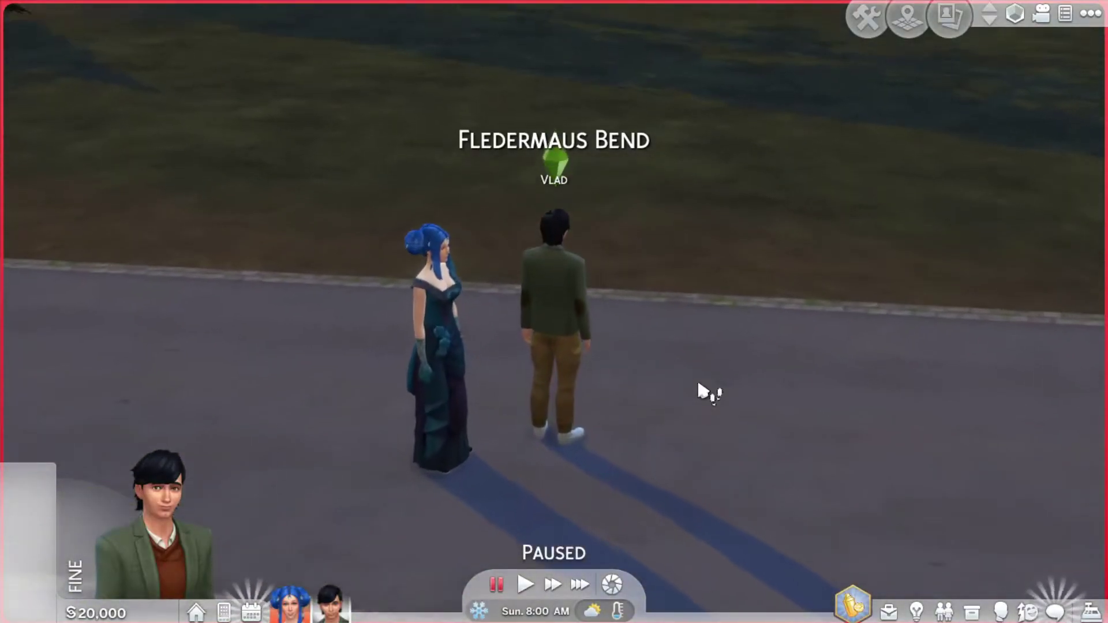
key(p)
drag(656, 305, 634, 265)
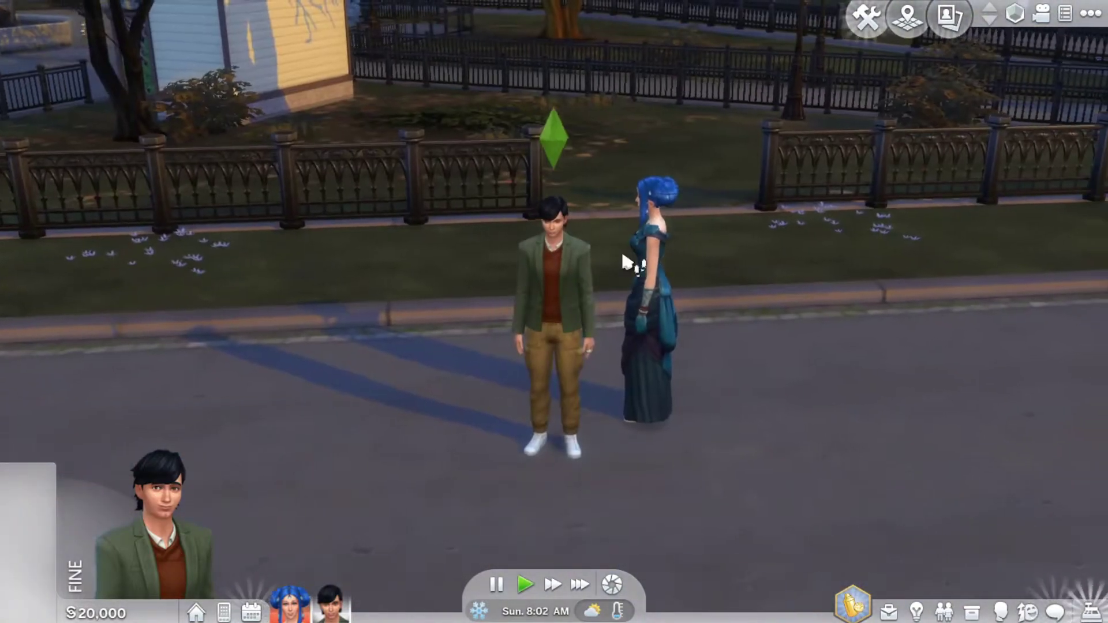
scroll(606, 48, up, 6)
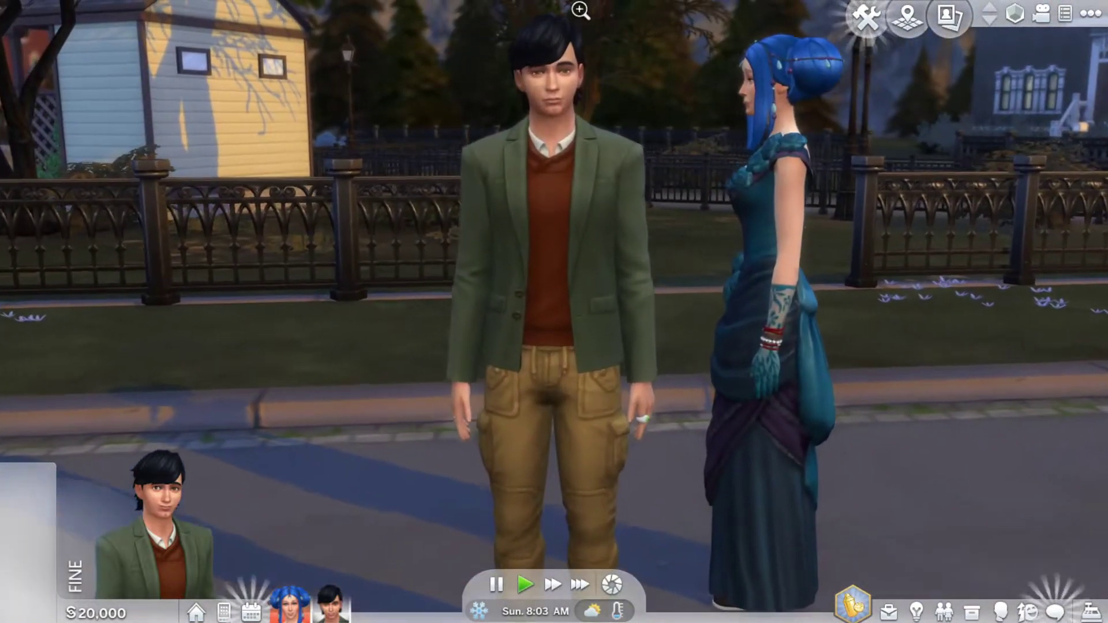
scroll(606, 48, up, 2)
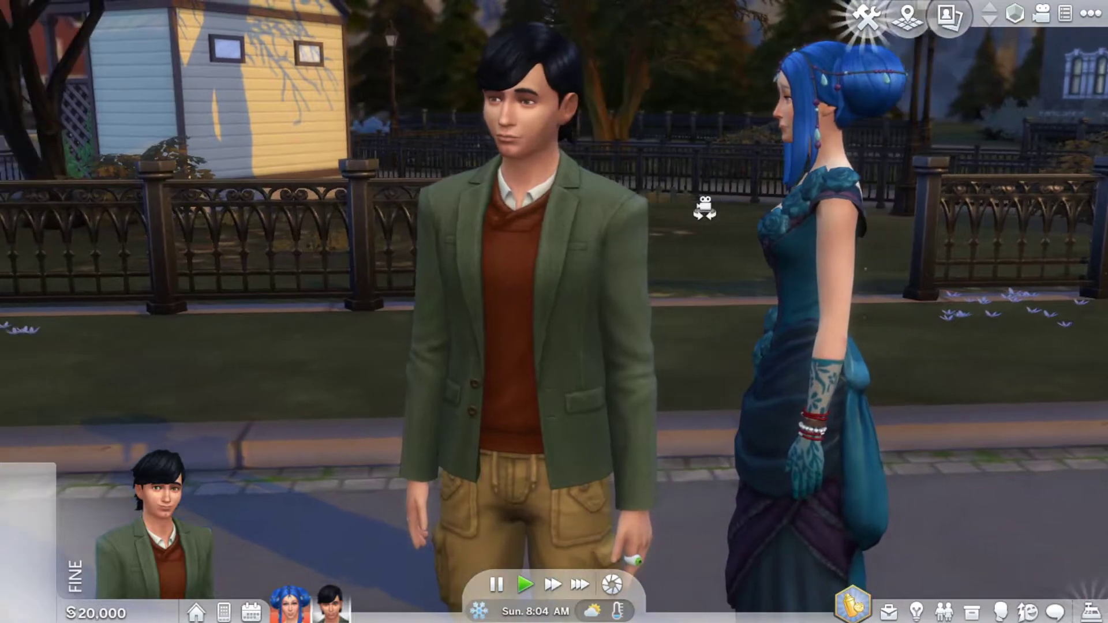
drag(689, 190, 678, 227)
click(679, 227)
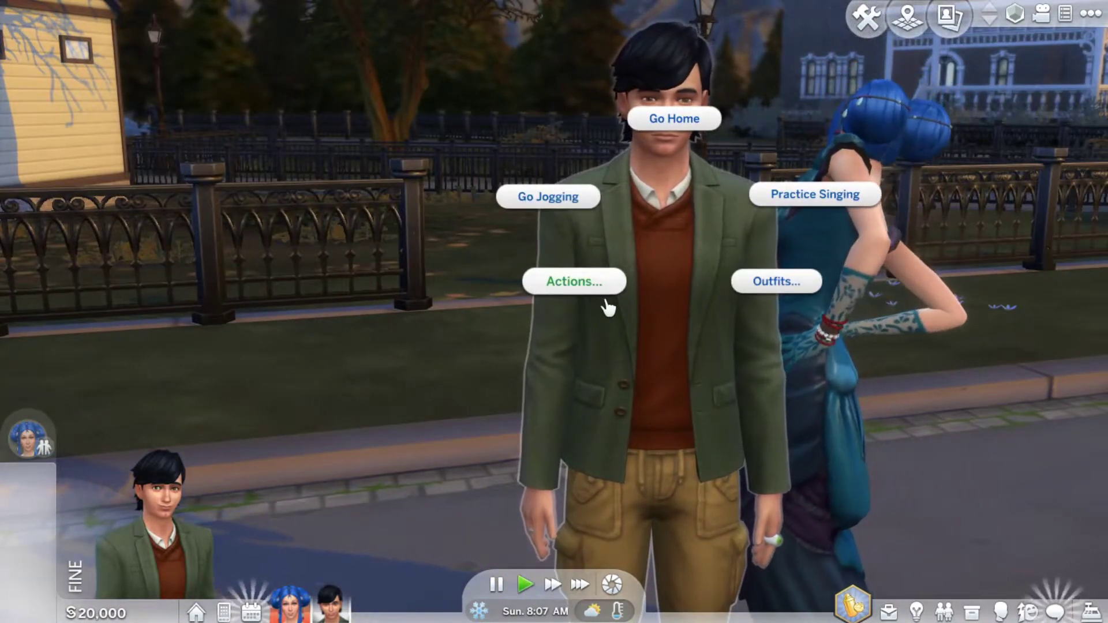
click(777, 281)
click(789, 218)
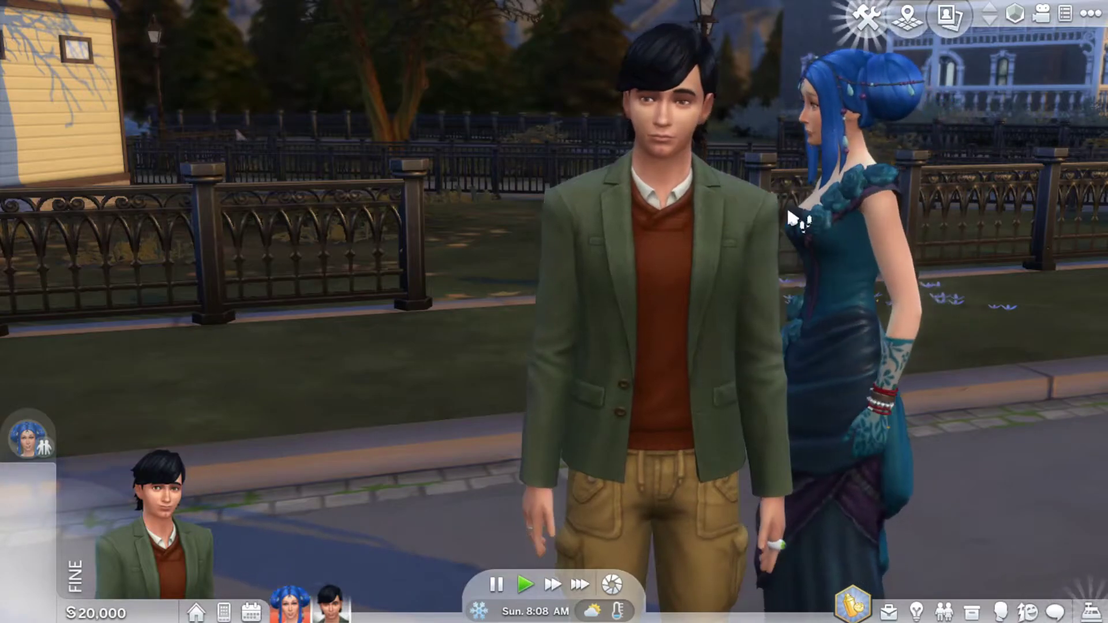
click(480, 239)
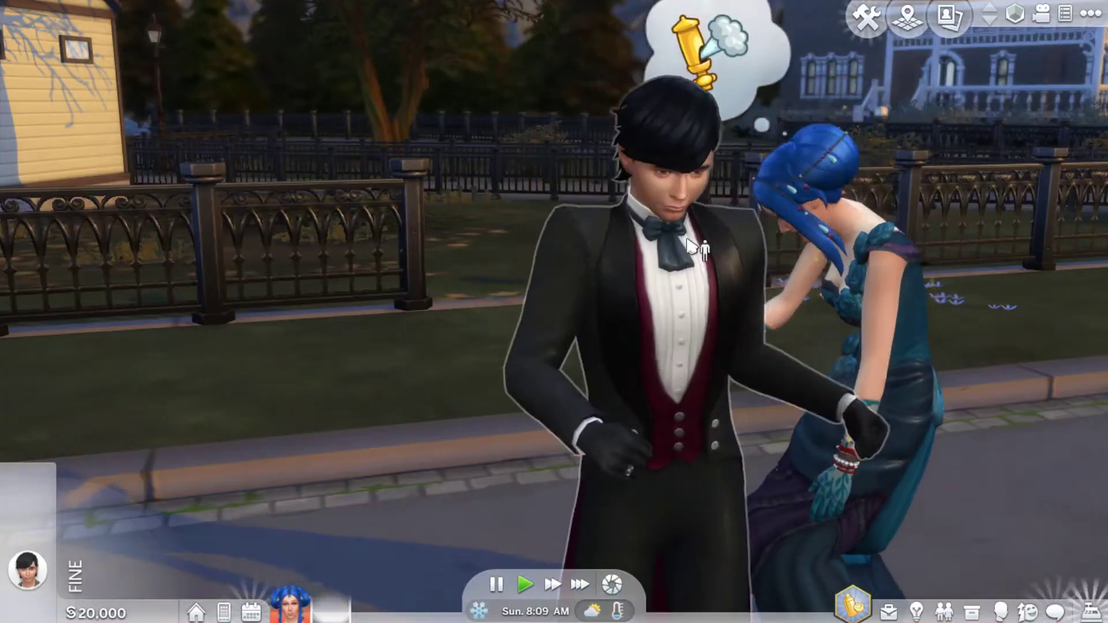
scroll(699, 344, down, 3)
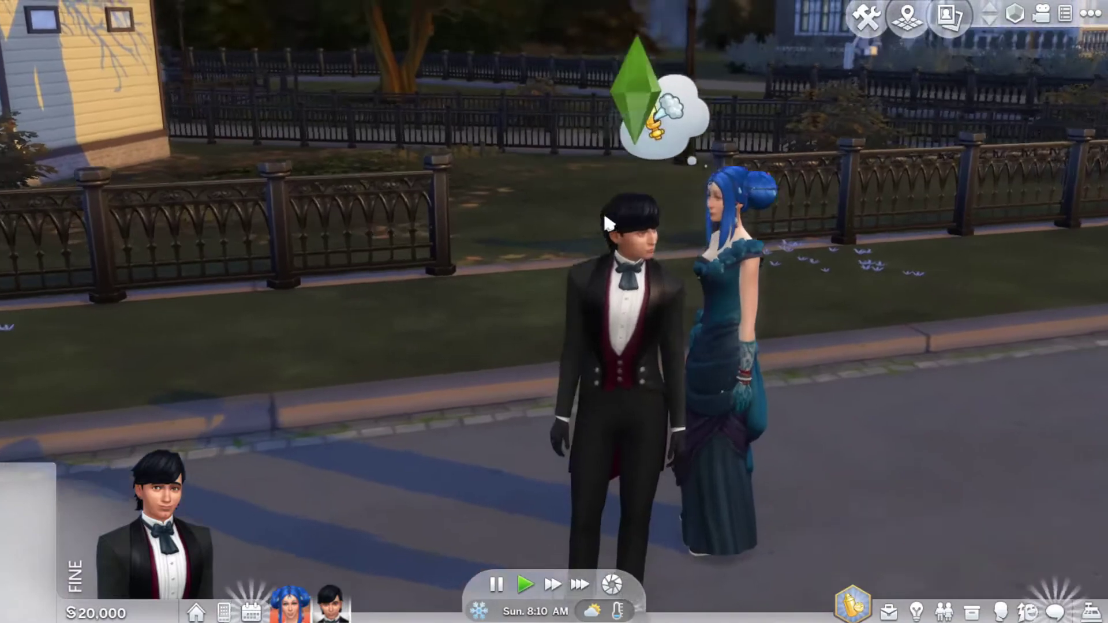
scroll(684, 261, up, 4)
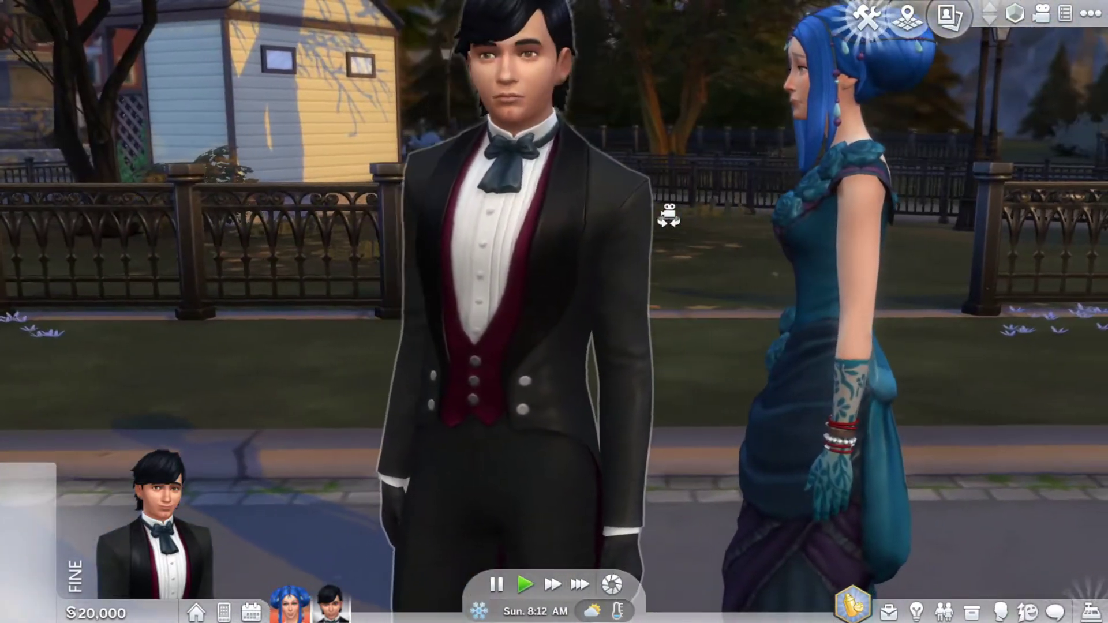
scroll(669, 215, down, 4)
scroll(643, 229, down, 5)
scroll(643, 229, down, 4)
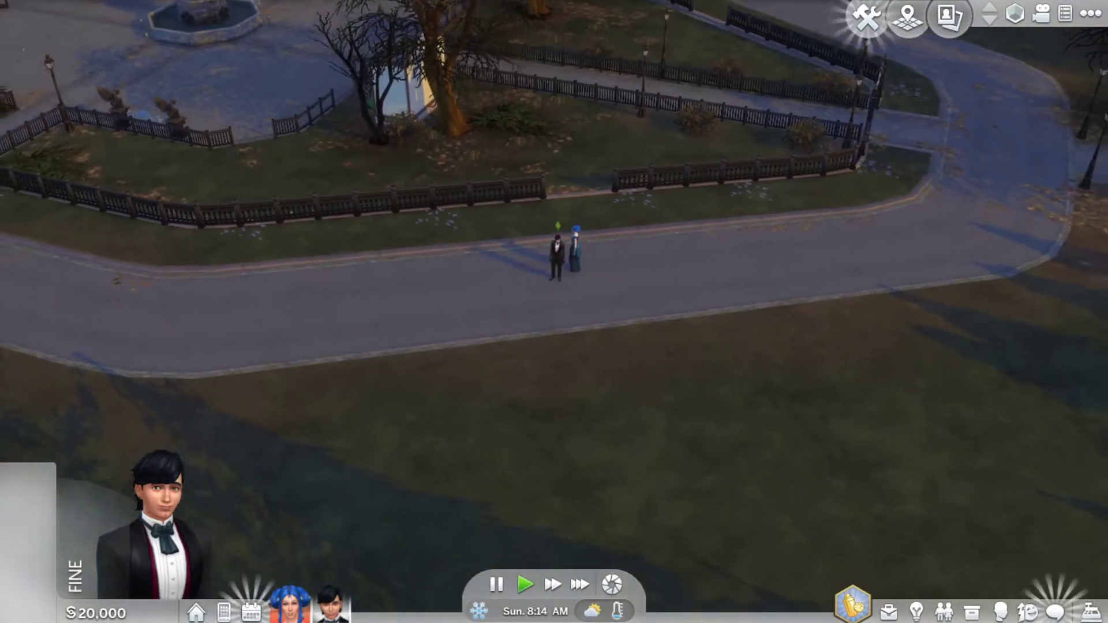
- Line up the view over the empty lot and enter Build mode
drag(563, 311, 625, 281)
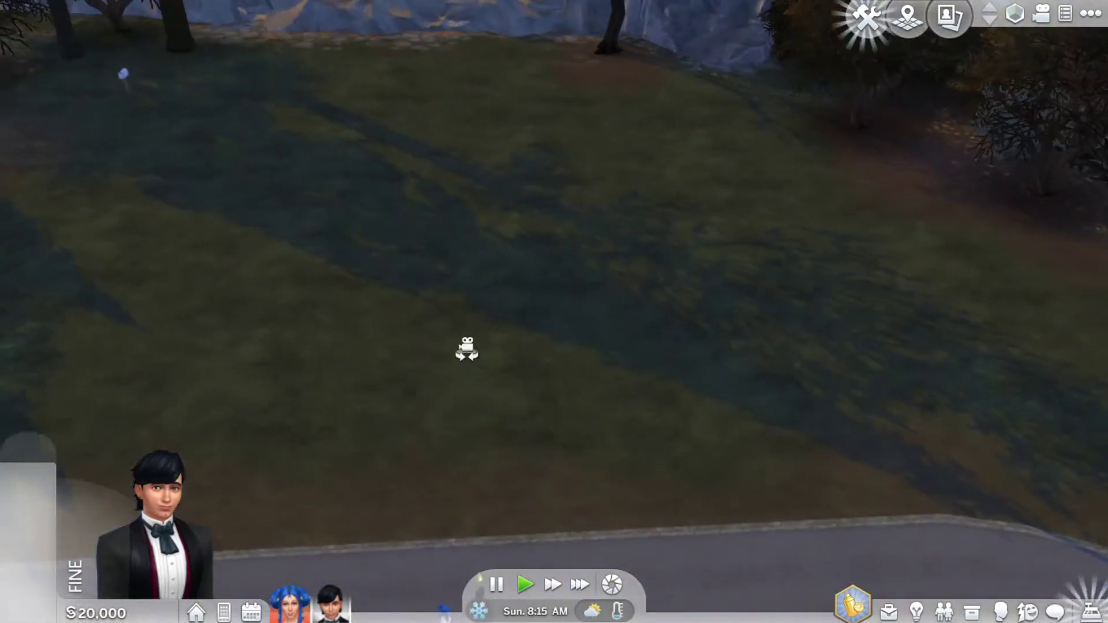
drag(466, 348, 466, 349)
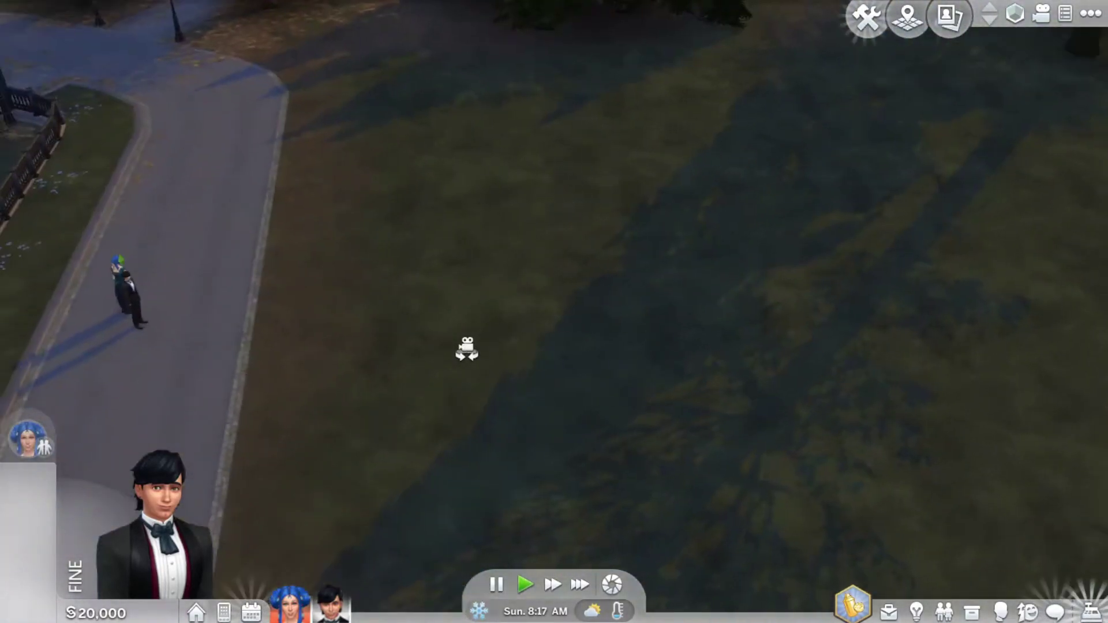
scroll(466, 348, down, 5)
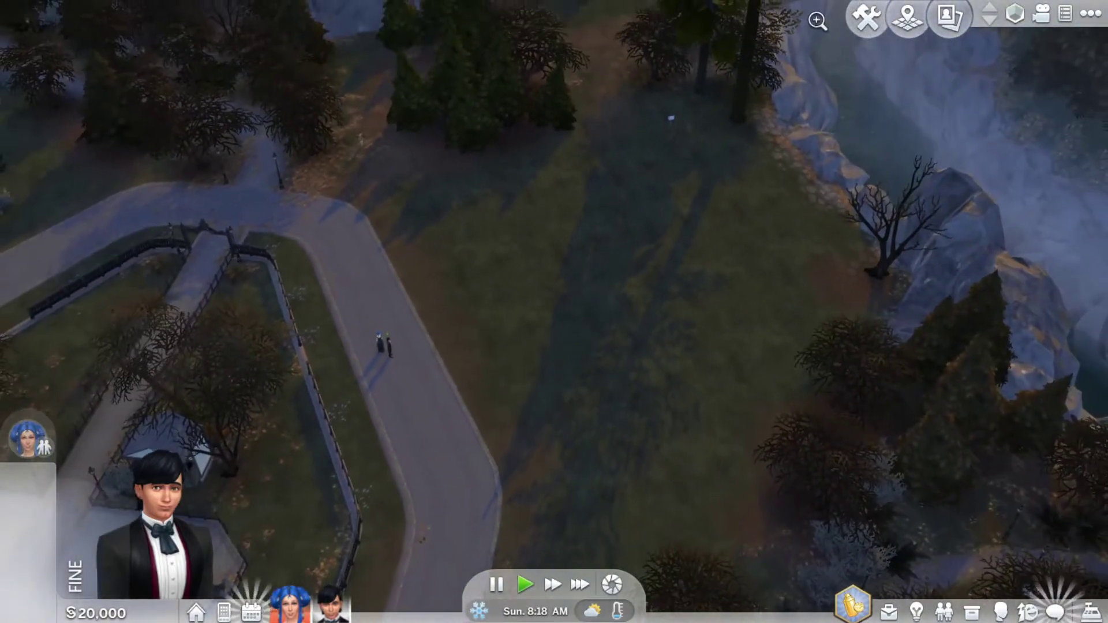
click(868, 16)
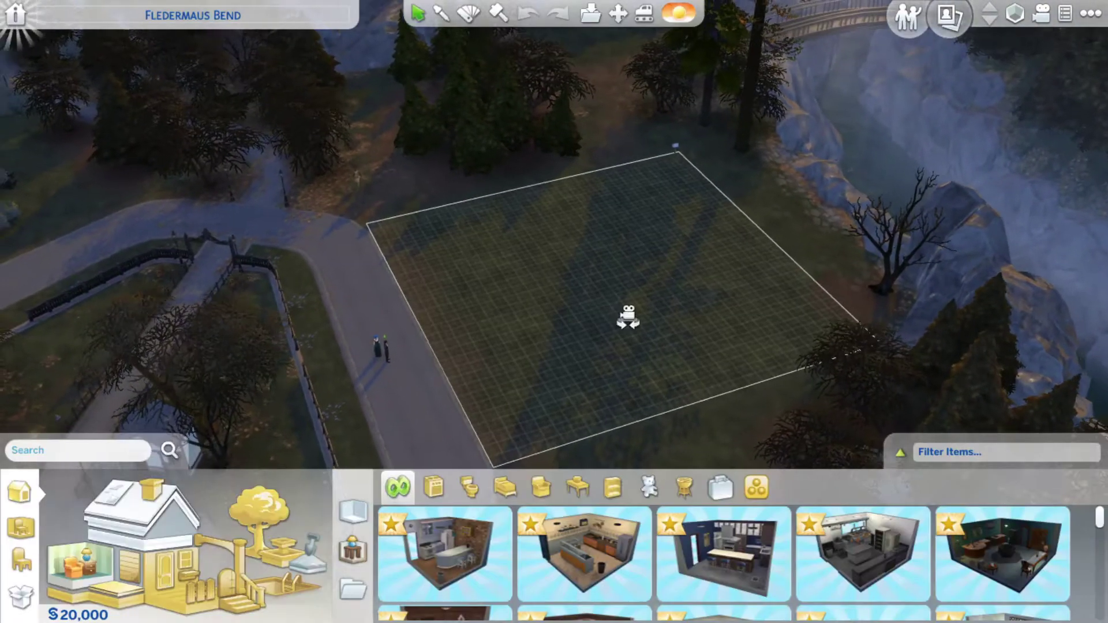
- Draw one large rectangular room from the lot's top-left corner for §4,920
drag(628, 317, 628, 318)
scroll(628, 317, up, 5)
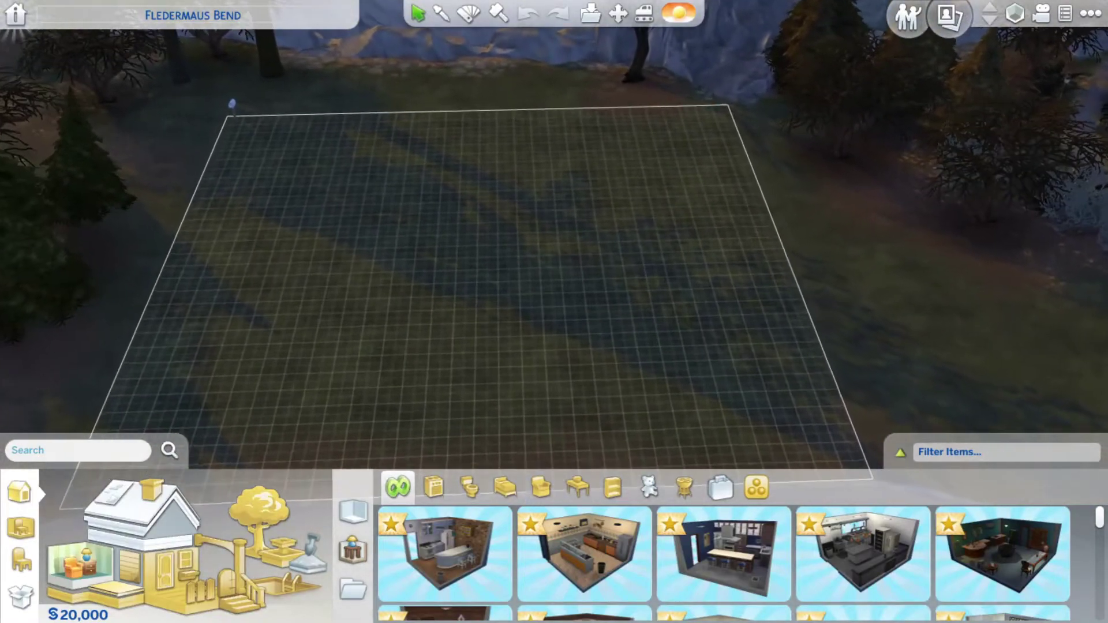
click(184, 600)
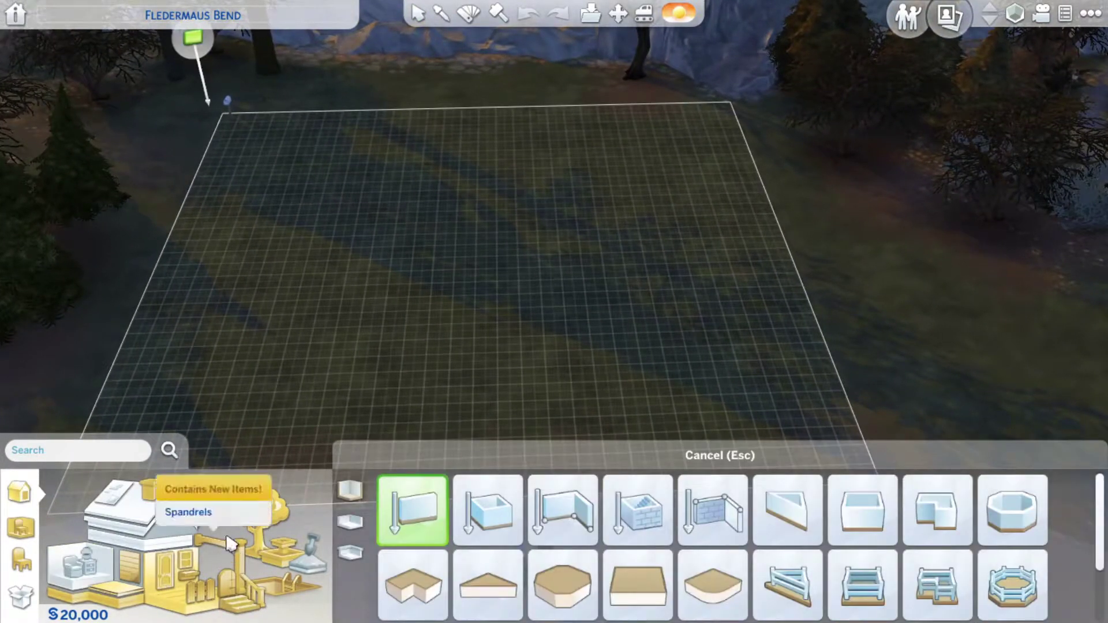
click(488, 512)
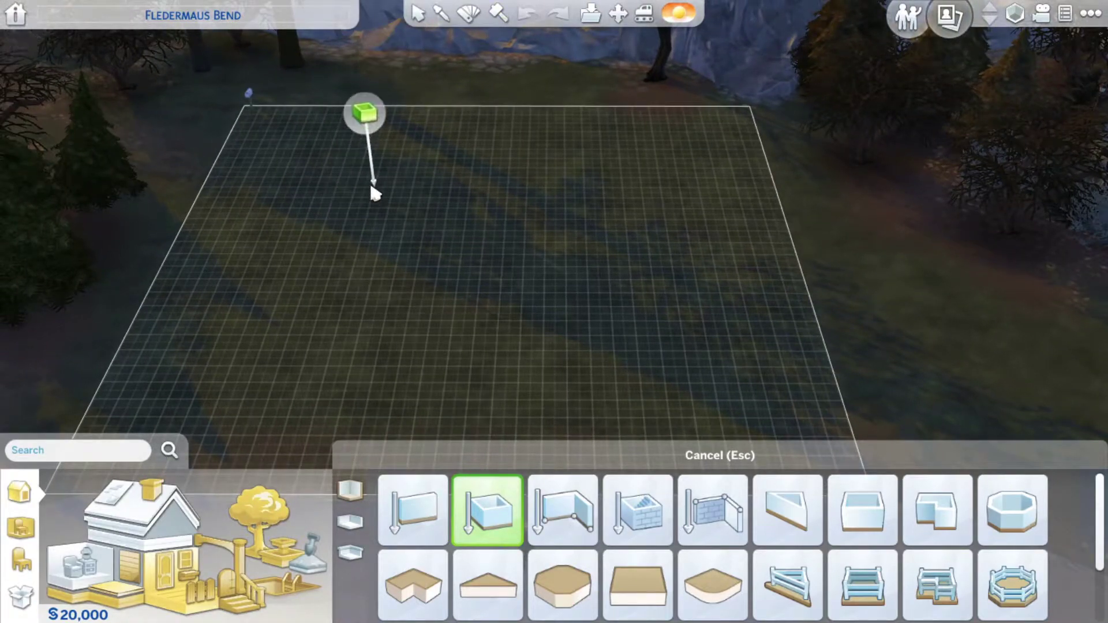
scroll(374, 192, down, 2)
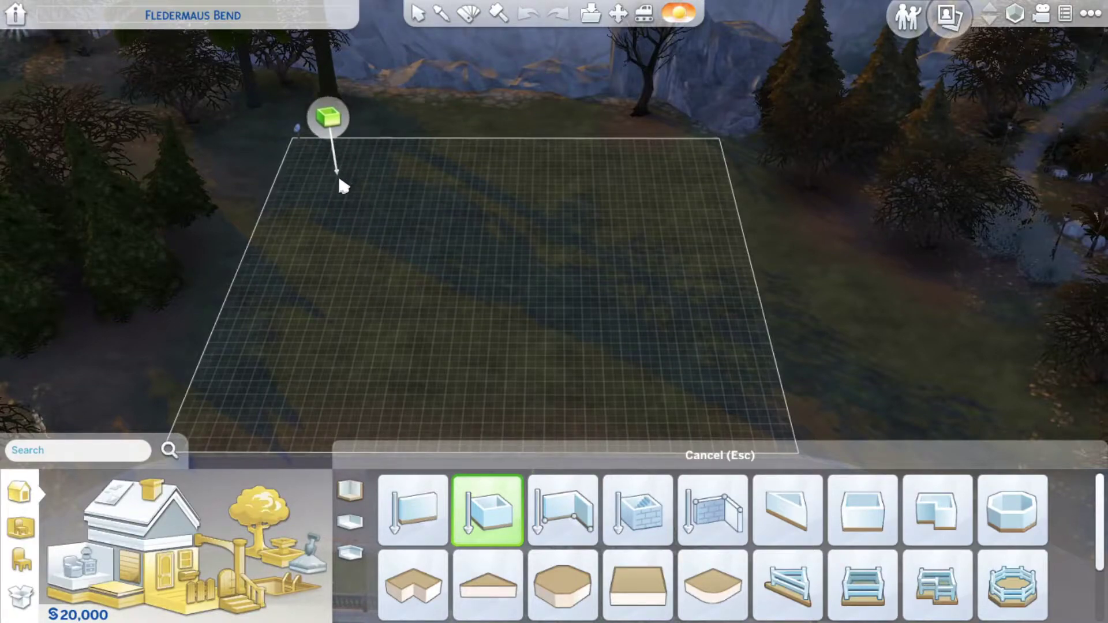
drag(337, 172, 651, 426)
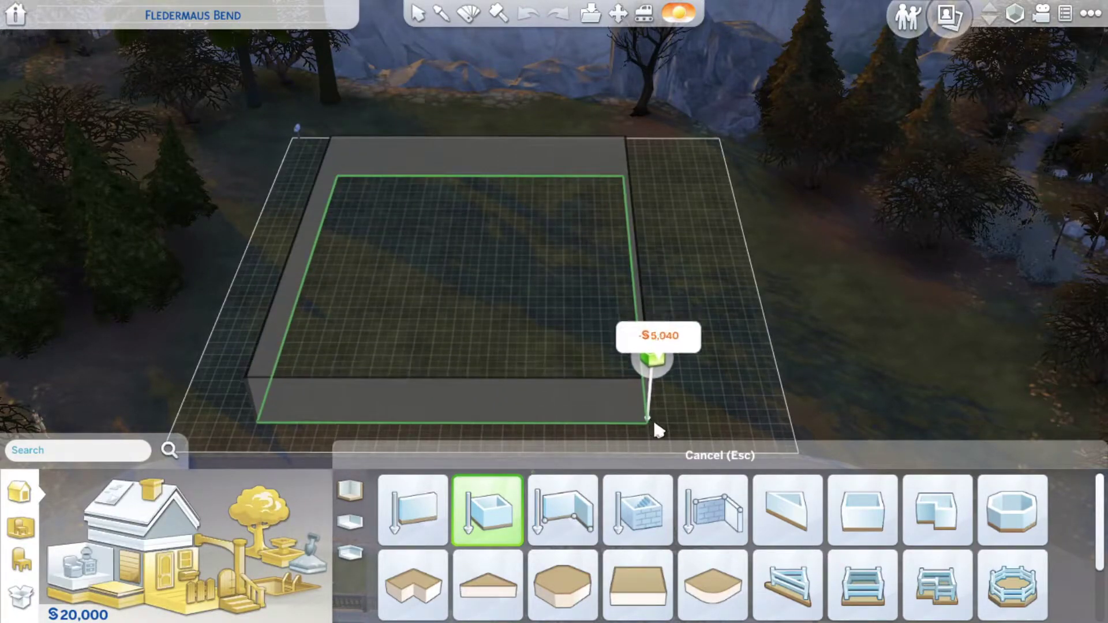
drag(658, 428, 695, 373)
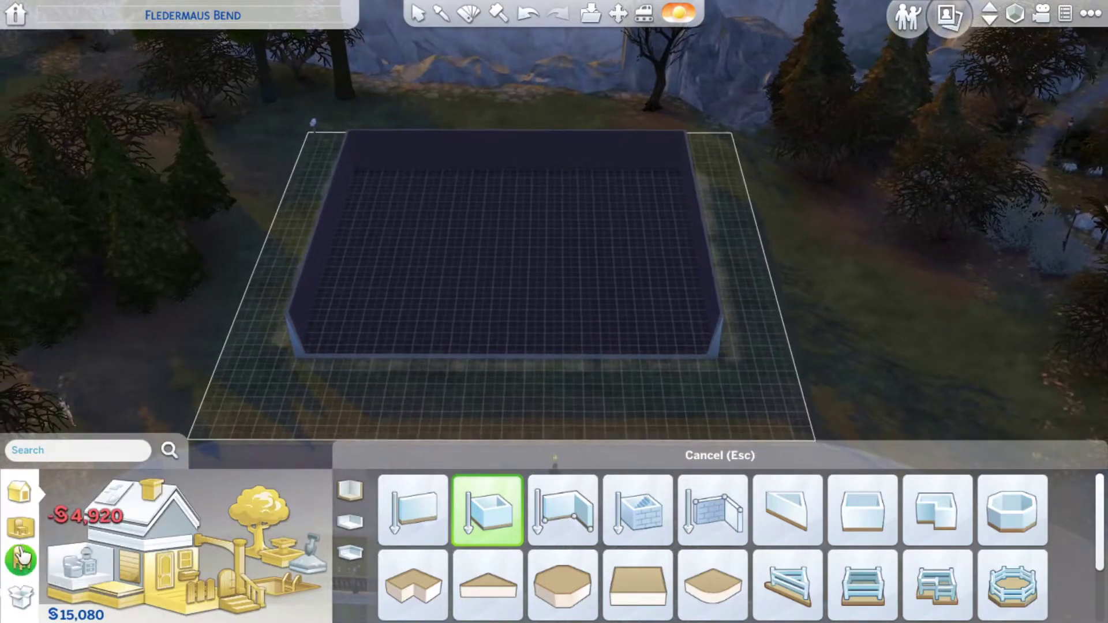
- Draw an interior wall running toward the front inside the large room
click(22, 559)
click(21, 491)
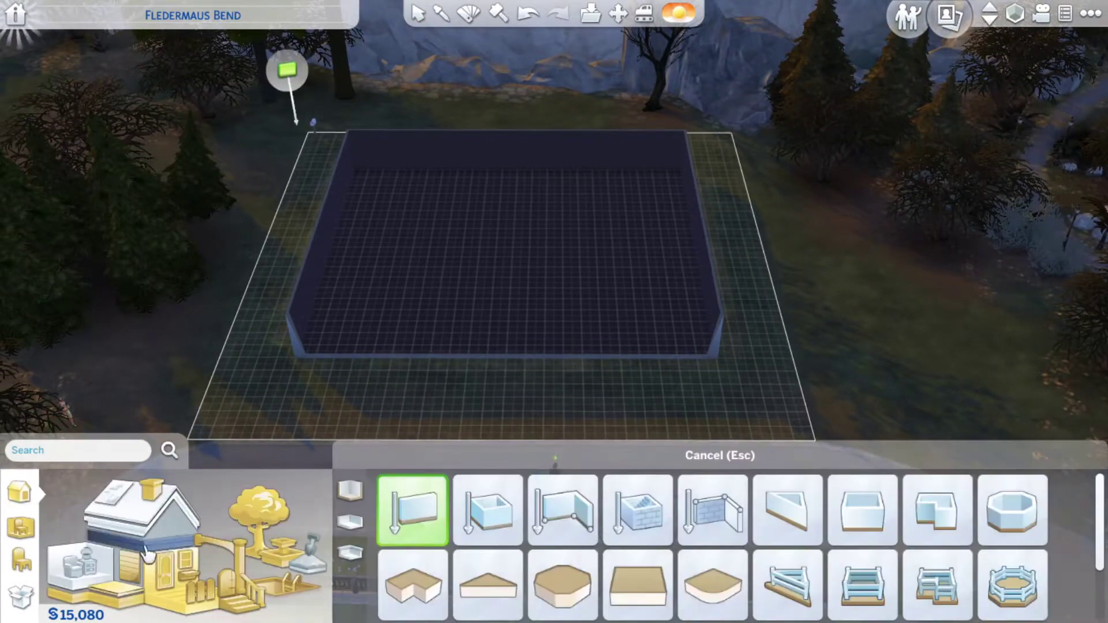
key(Escape)
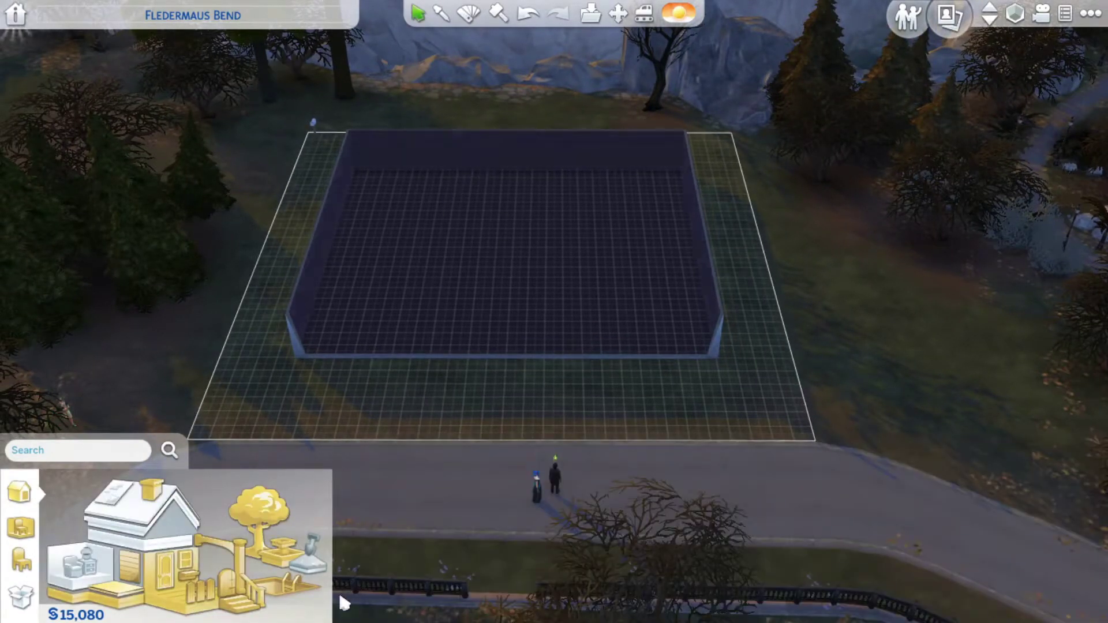
click(195, 555)
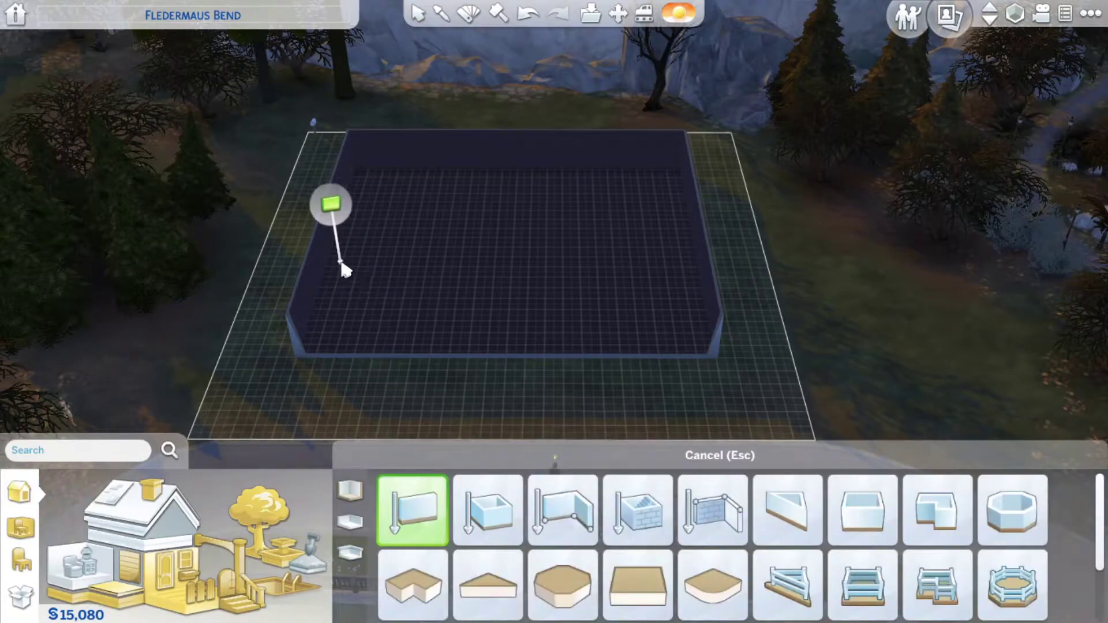
click(336, 260)
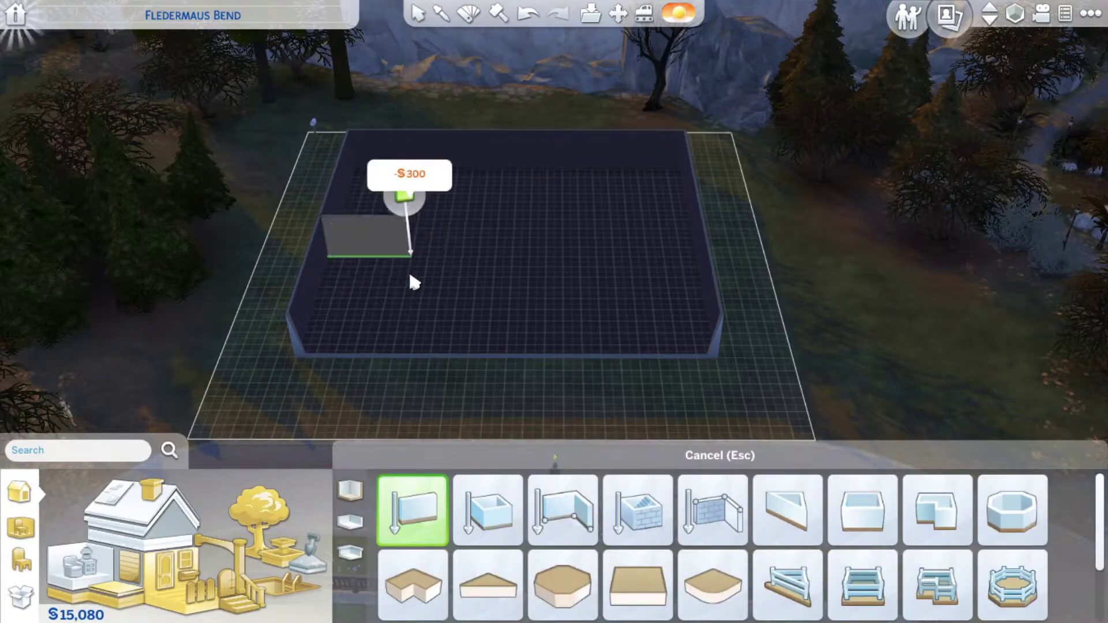
click(409, 267)
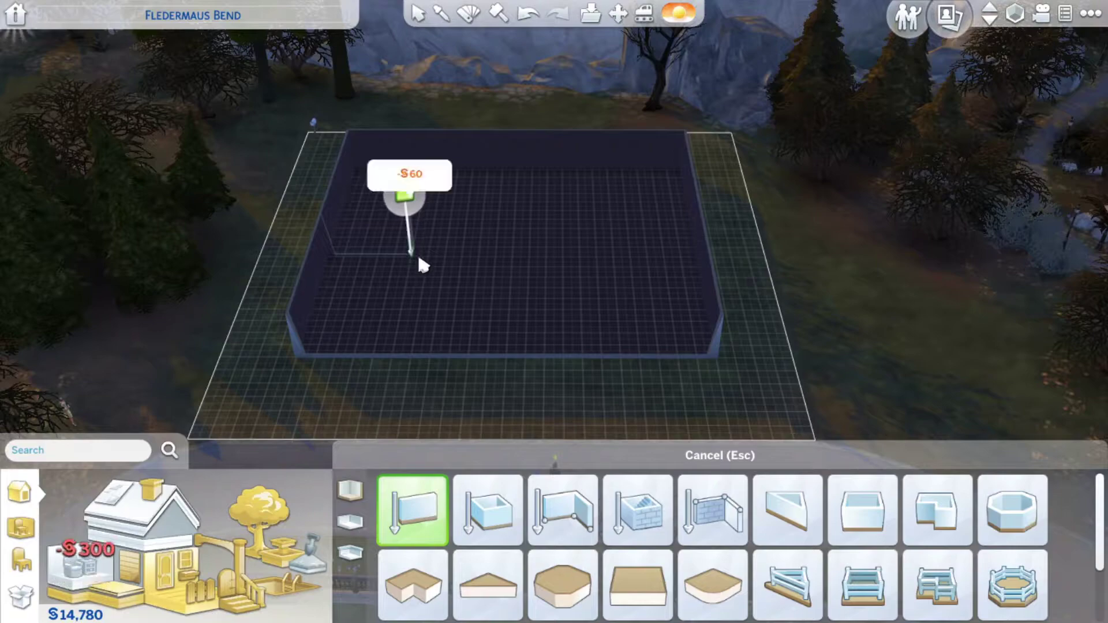
click(403, 347)
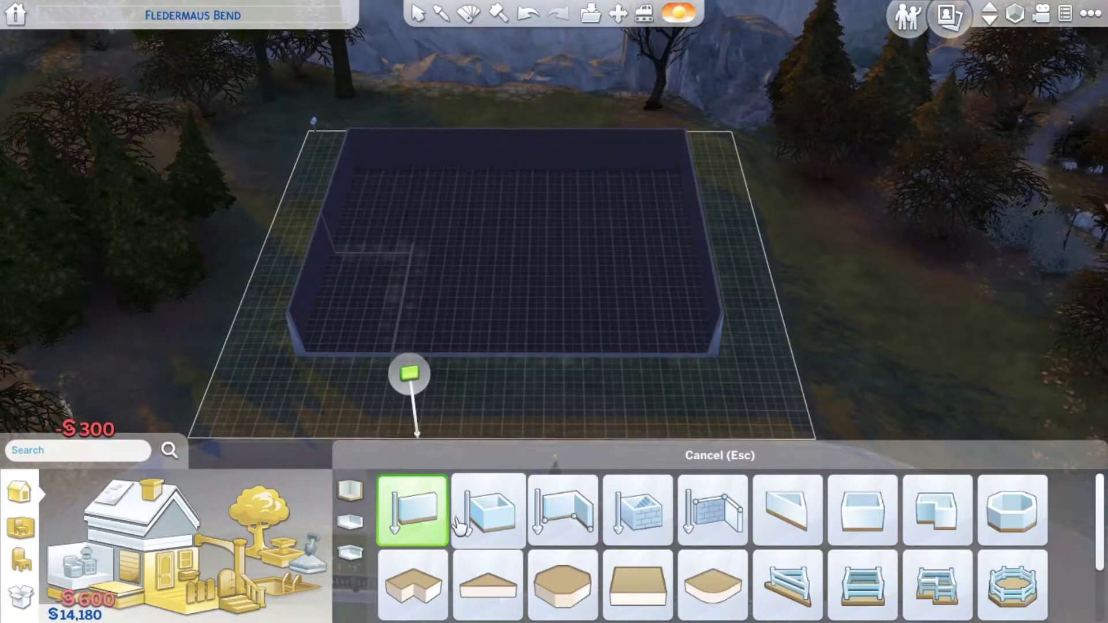
- Add small rooms in the upper-left, upper-right and lower-right corners
click(487, 511)
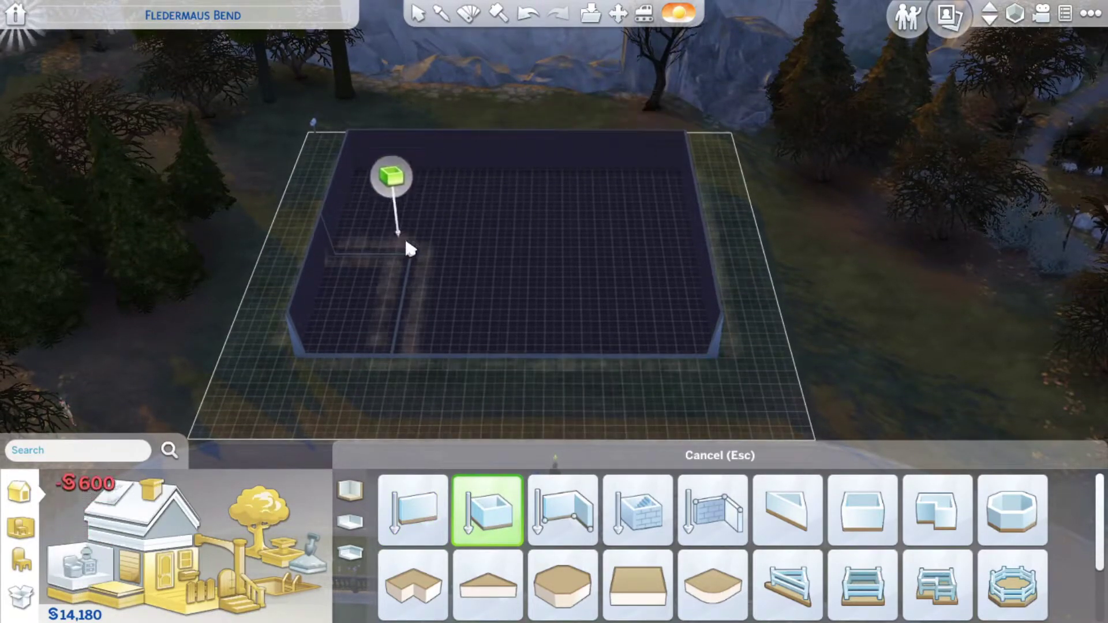
drag(407, 244, 411, 227)
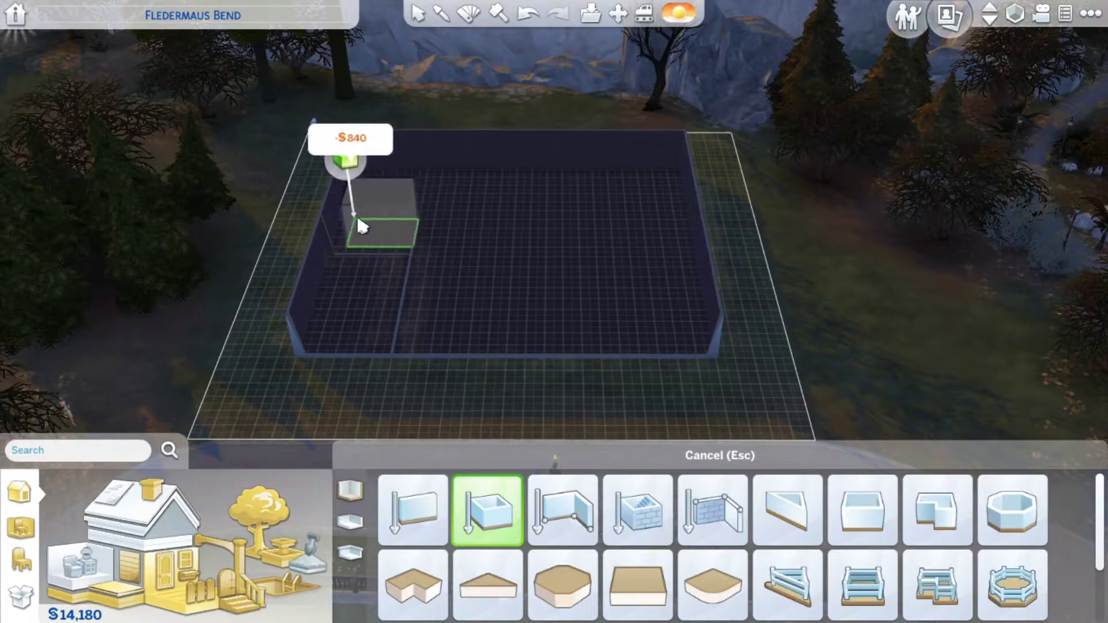
drag(345, 206, 345, 207)
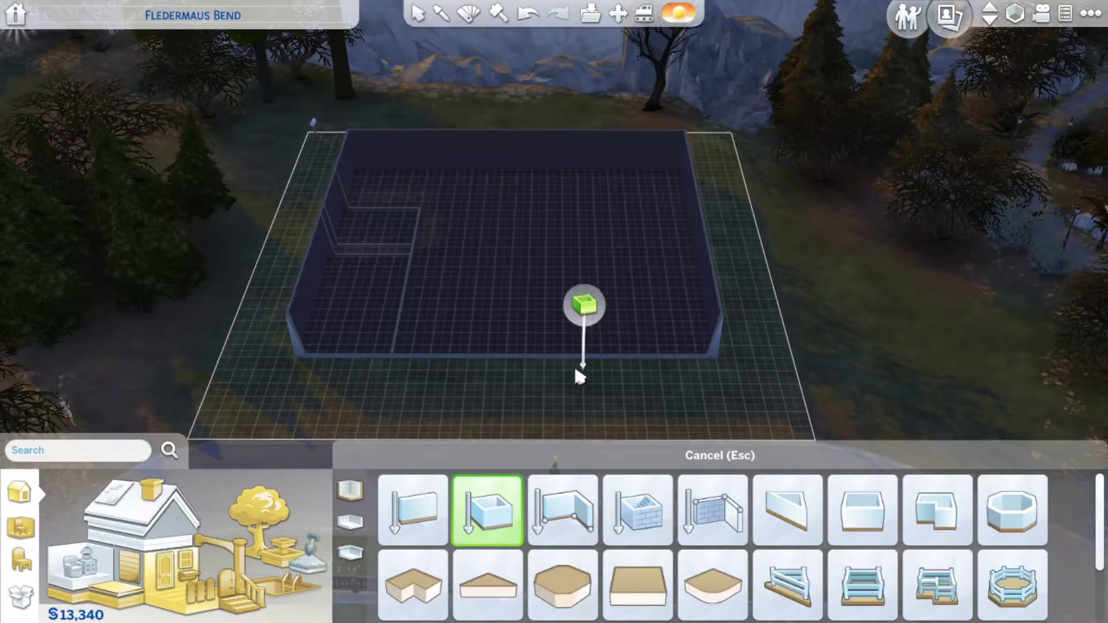
drag(588, 317, 698, 274)
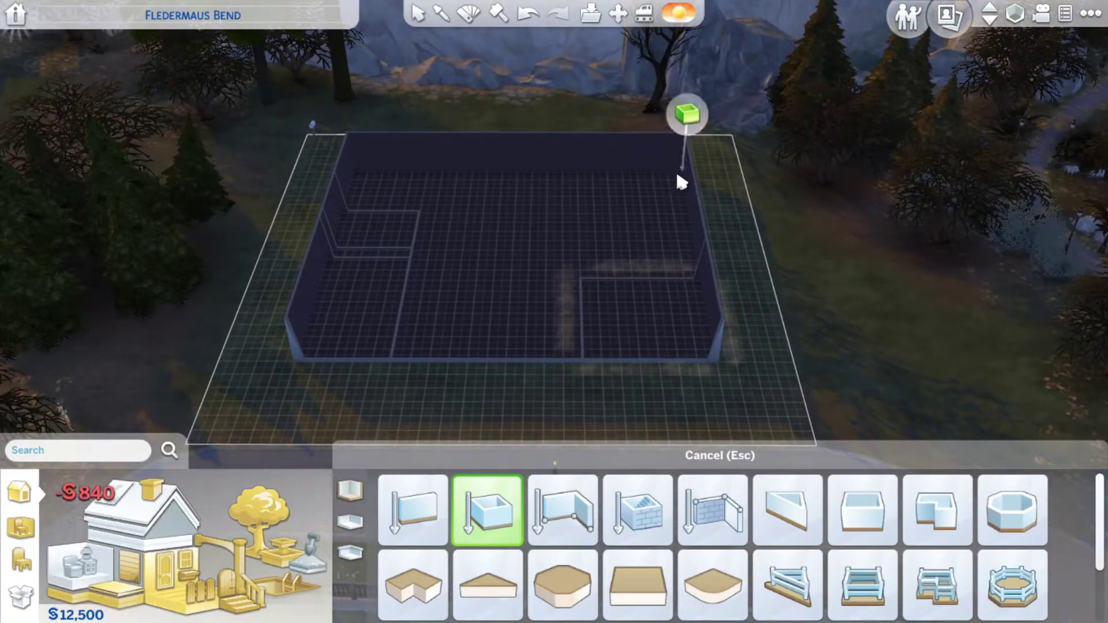
drag(669, 169, 579, 219)
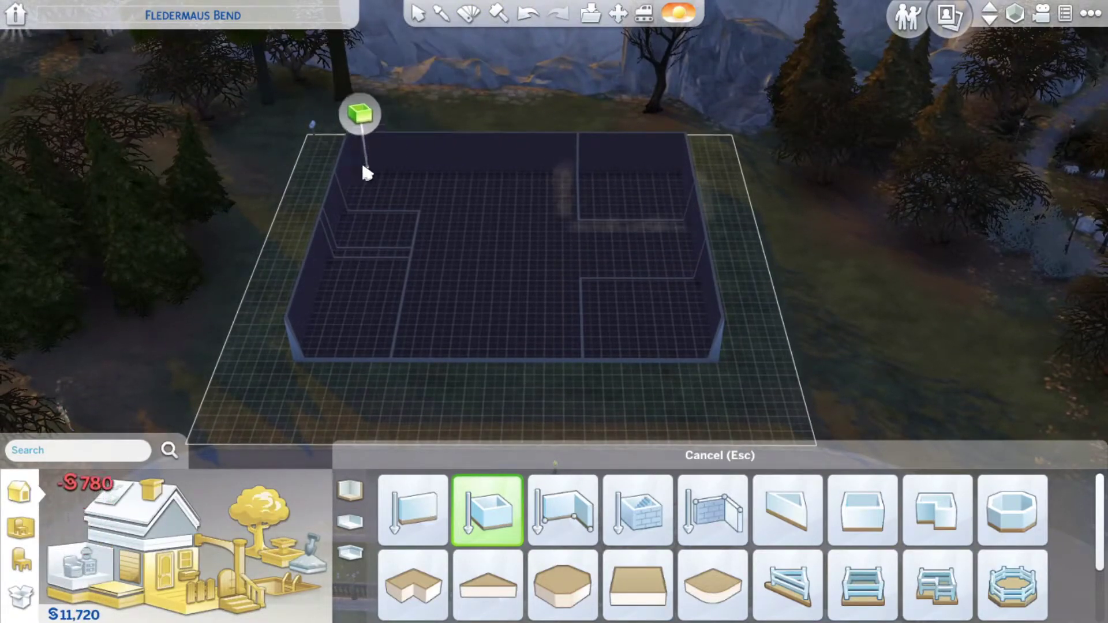
drag(350, 155, 413, 209)
scroll(462, 186, up, 2)
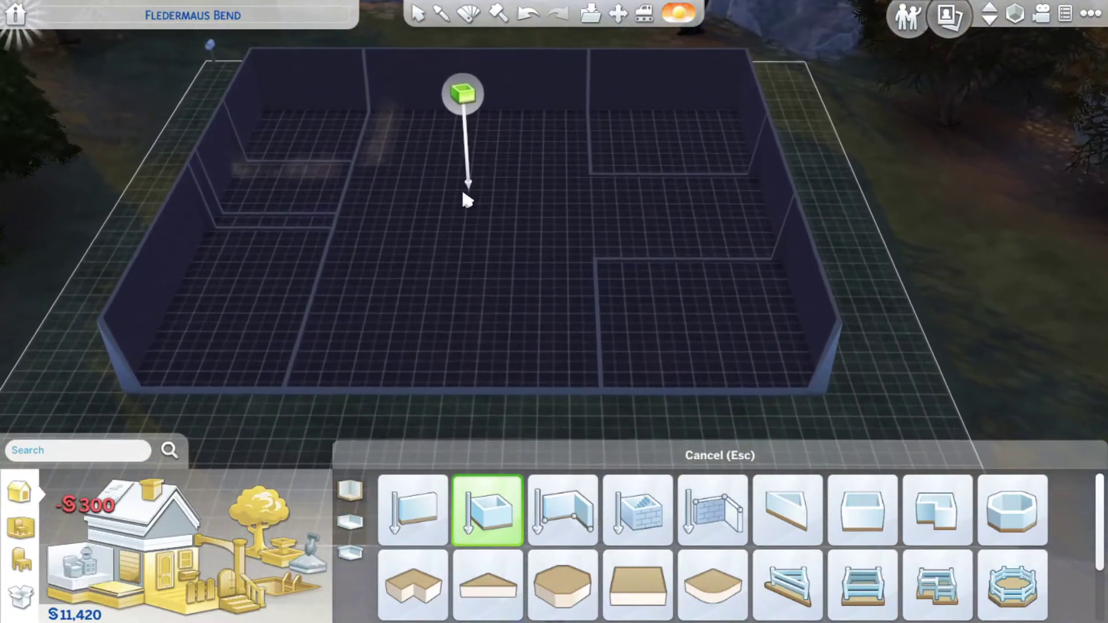
scroll(462, 186, up, 2)
scroll(461, 186, up, 1)
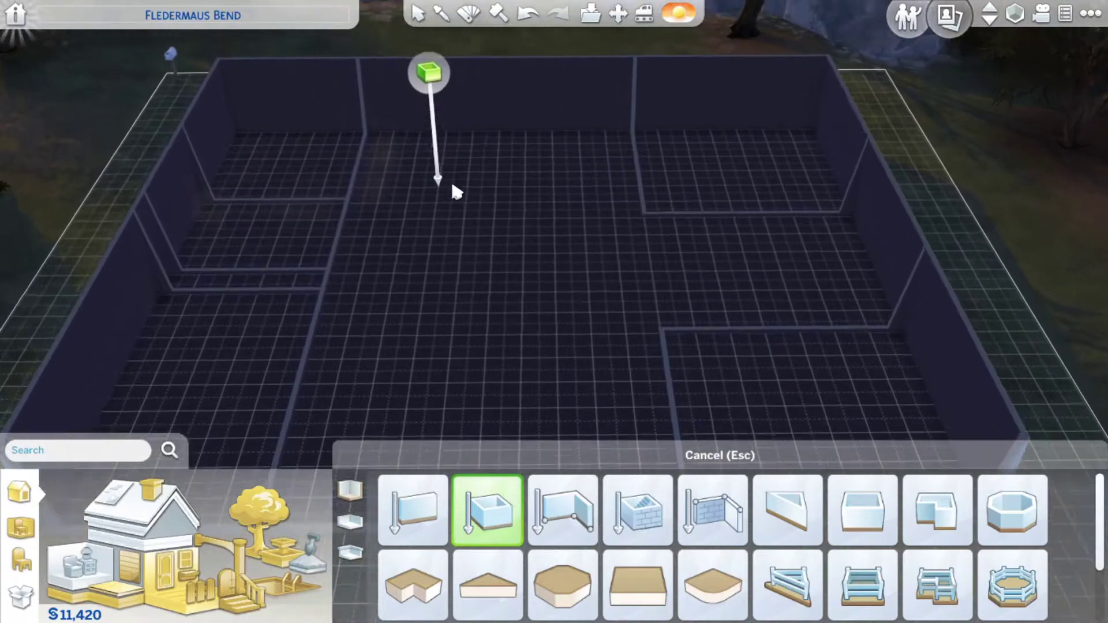
middle_click(451, 179)
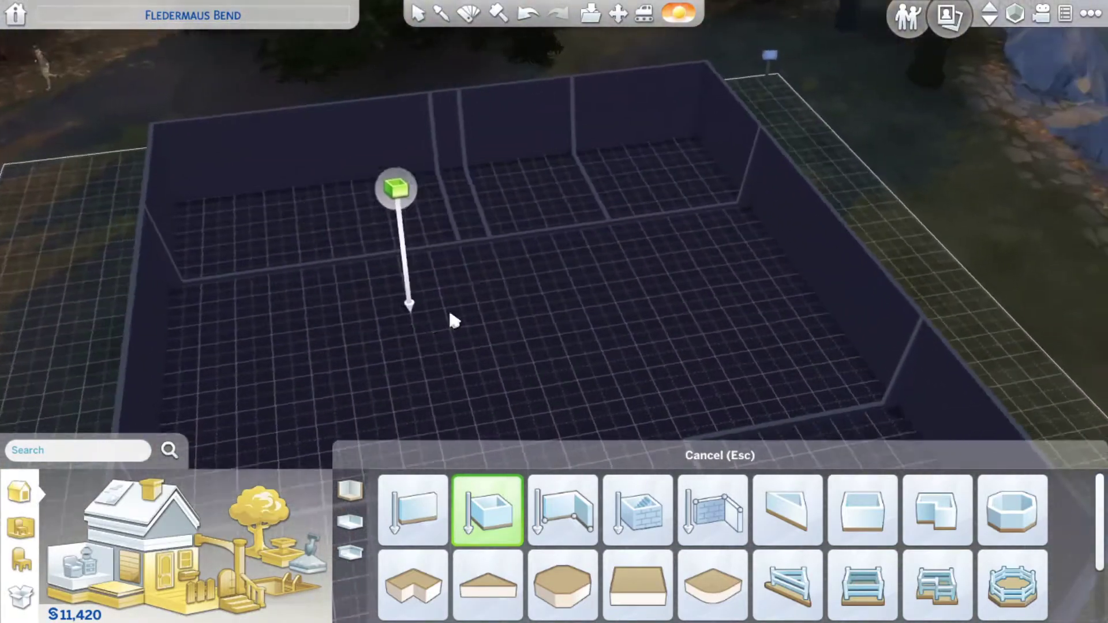
key(period)
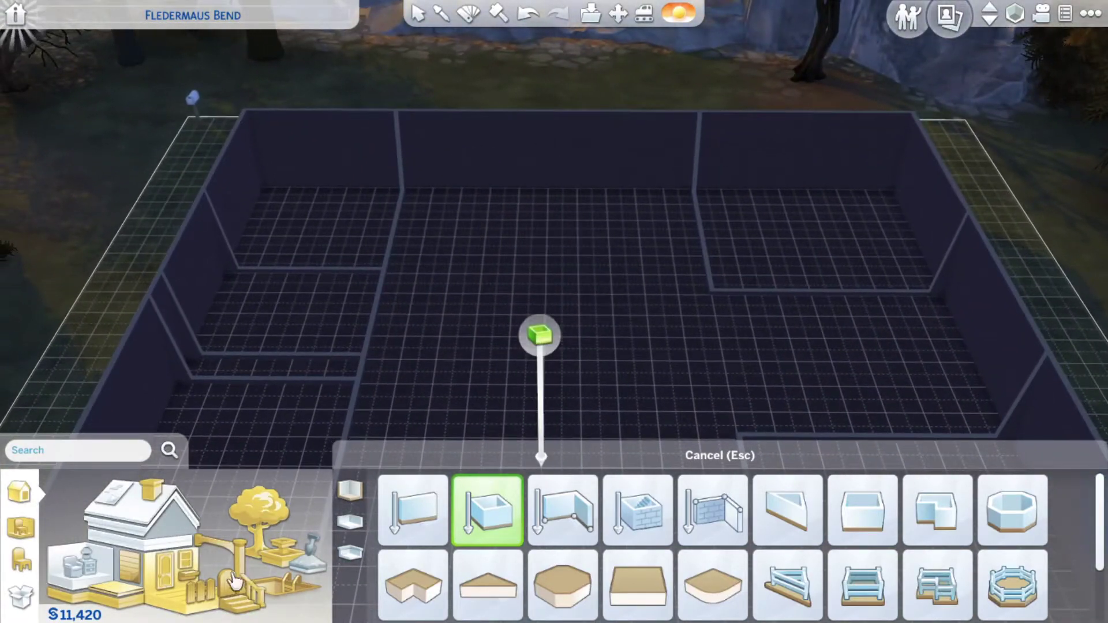
- Paper the back walls with the red Floral Bat Motif wallpaper
click(136, 583)
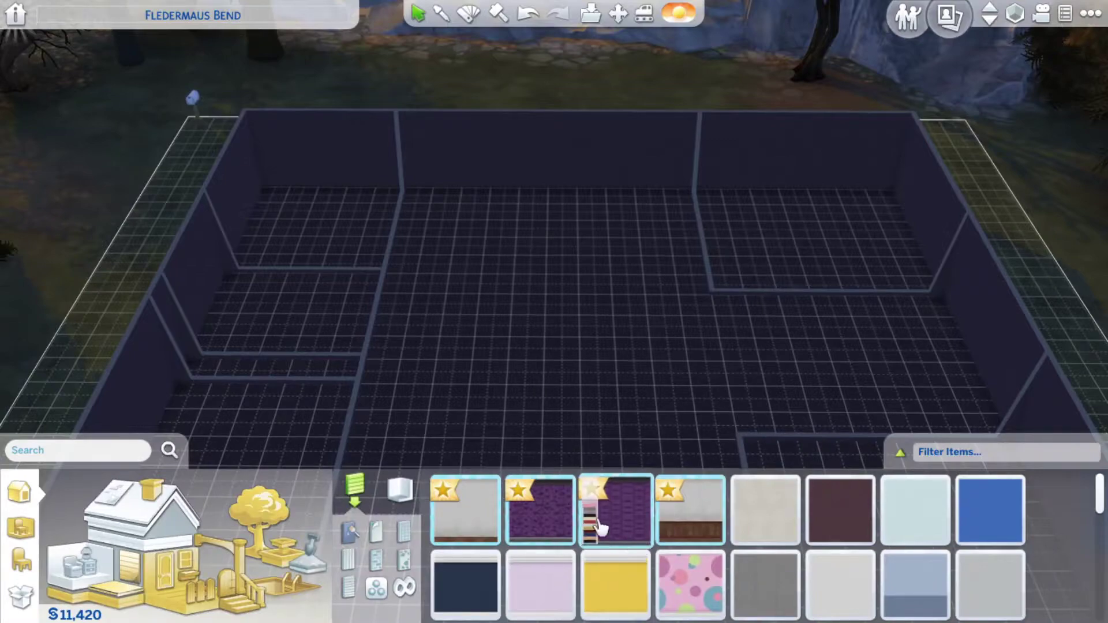
click(546, 520)
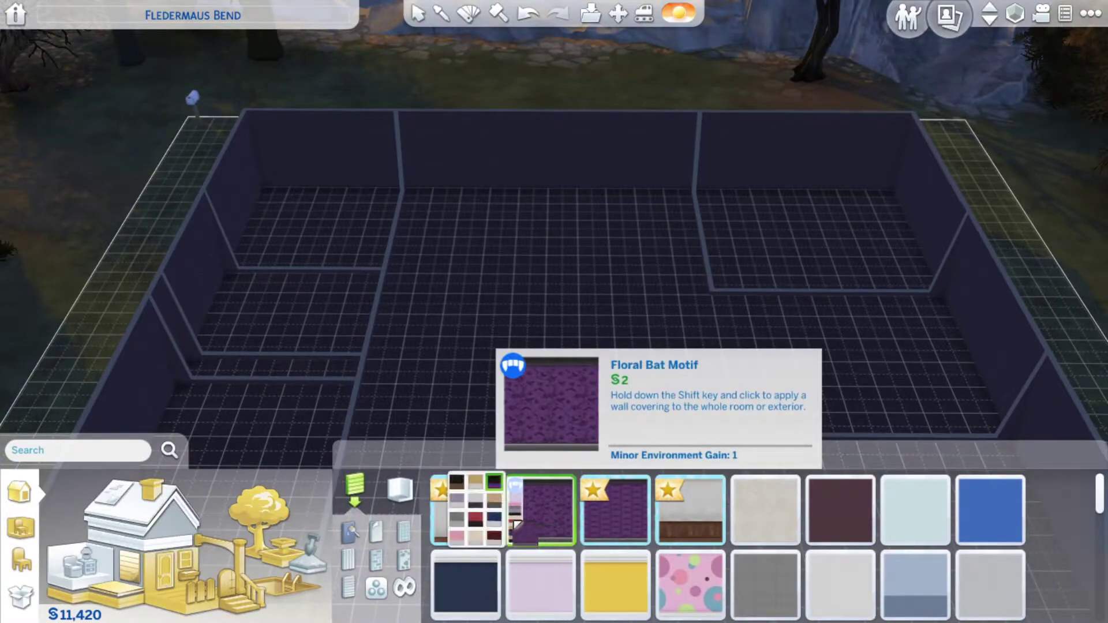
click(476, 520)
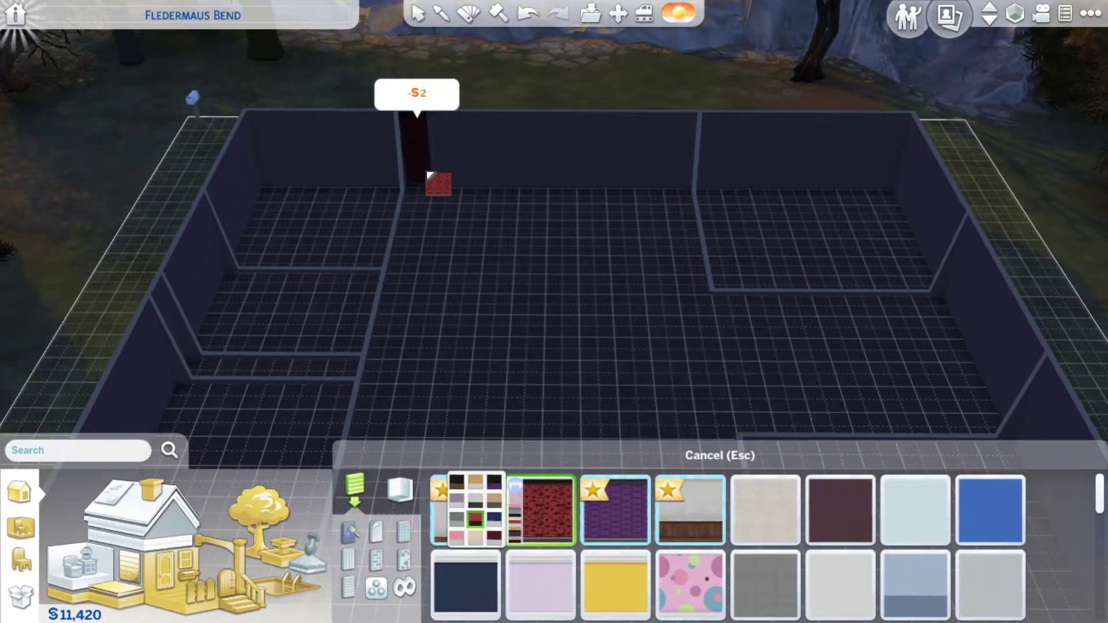
mouse_move(426, 174)
mouse_down()
mouse_move(719, 160)
mouse_move(1013, 368)
mouse_move(1018, 403)
mouse_up()
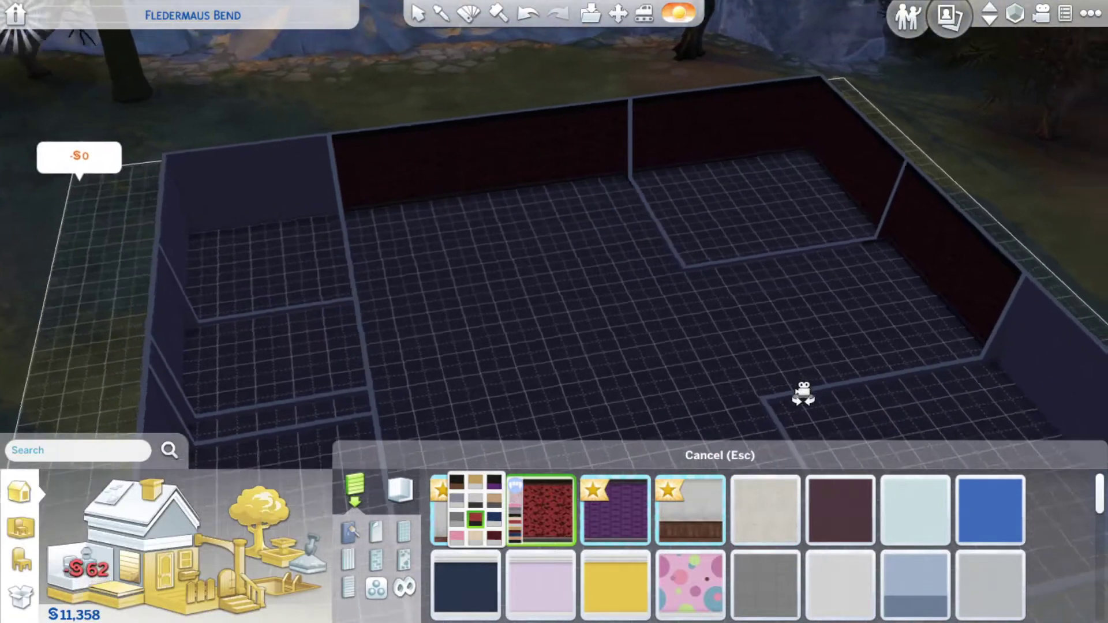
key(period)
drag(692, 104, 997, 363)
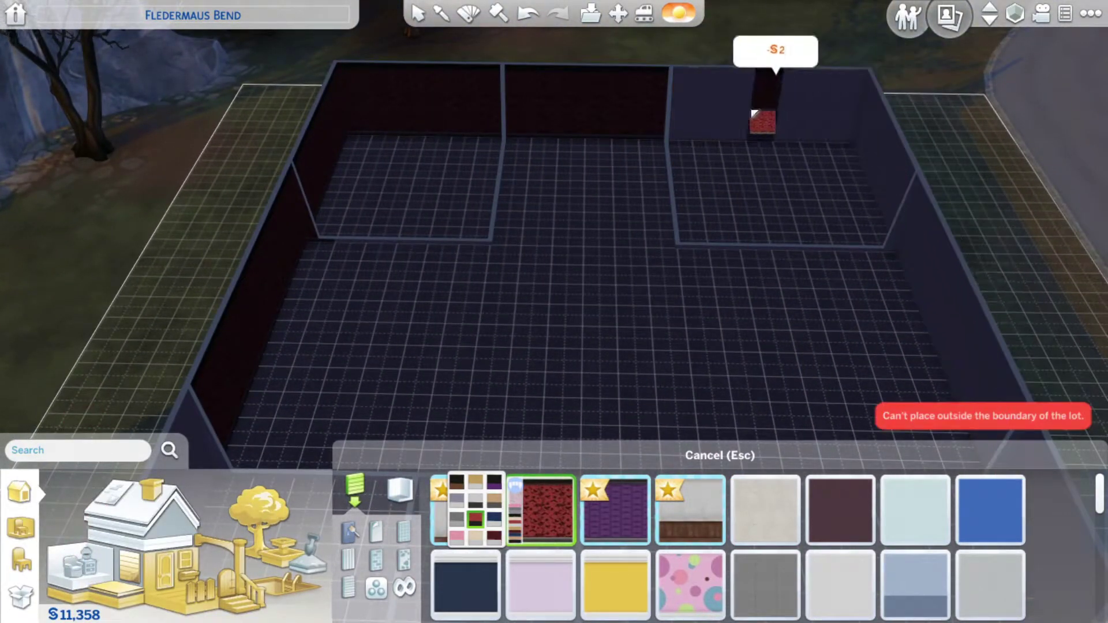
- Extend the red Floral Bat Motif wallpaper across the remaining back and back-left walls
key(period)
key(period)
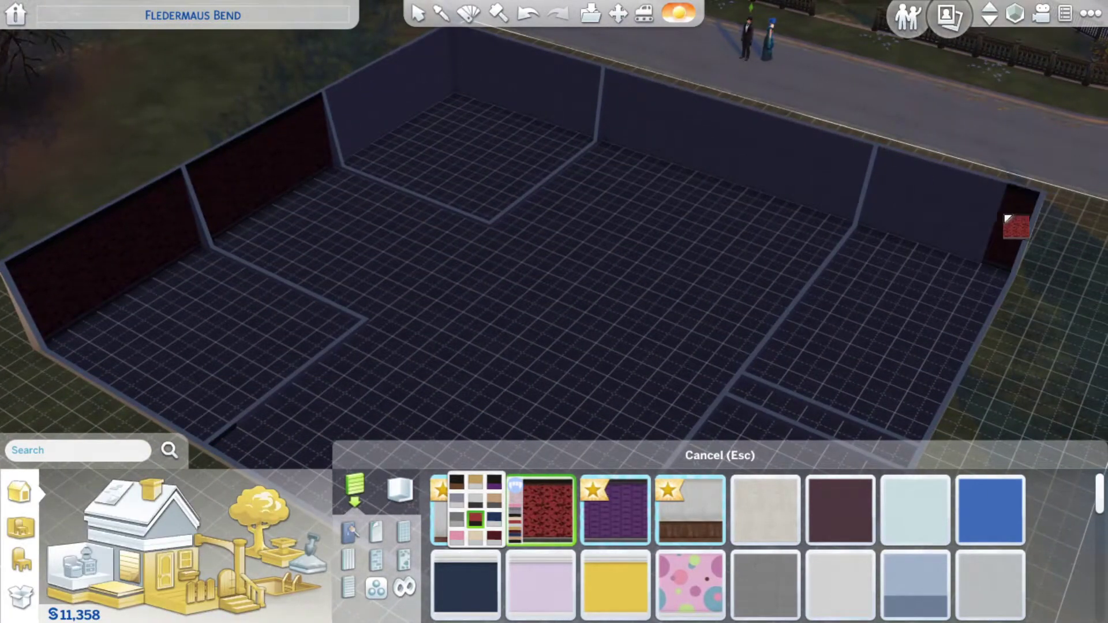
mouse_move(1012, 221)
mouse_down()
mouse_move(570, 103)
mouse_move(321, 105)
mouse_up()
key(period)
key(period)
key(period)
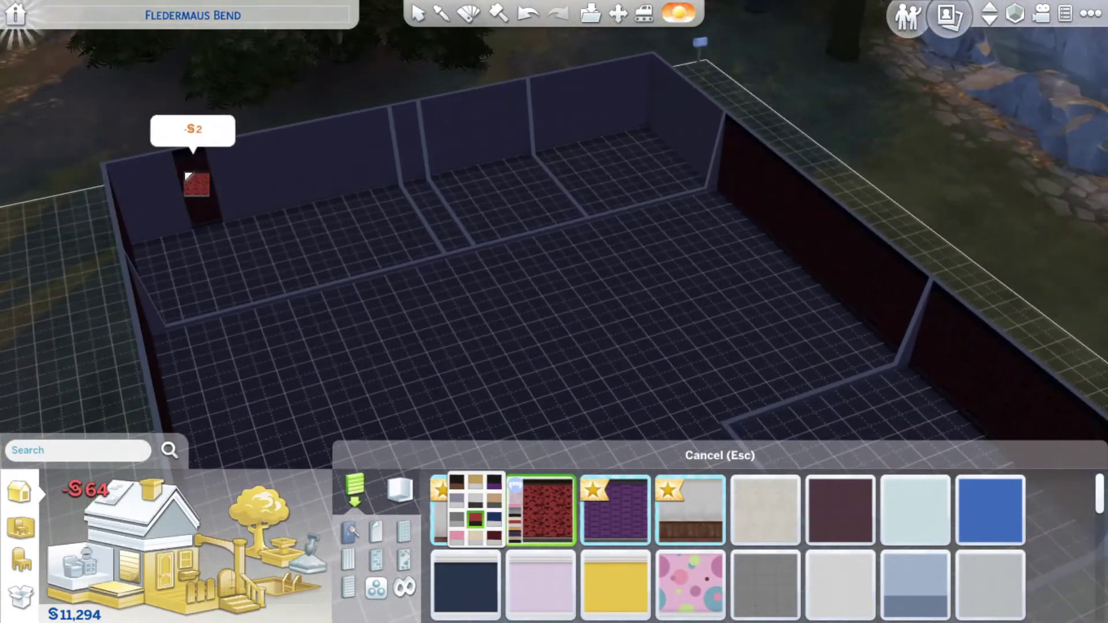
drag(133, 187, 484, 134)
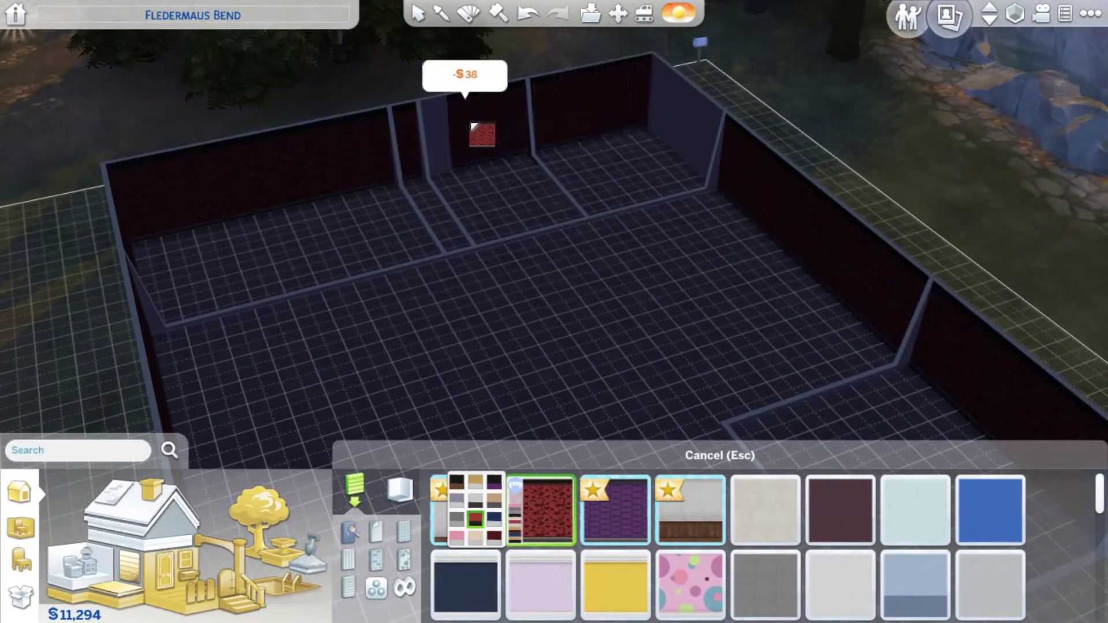
drag(406, 141, 732, 163)
key(period)
key(period)
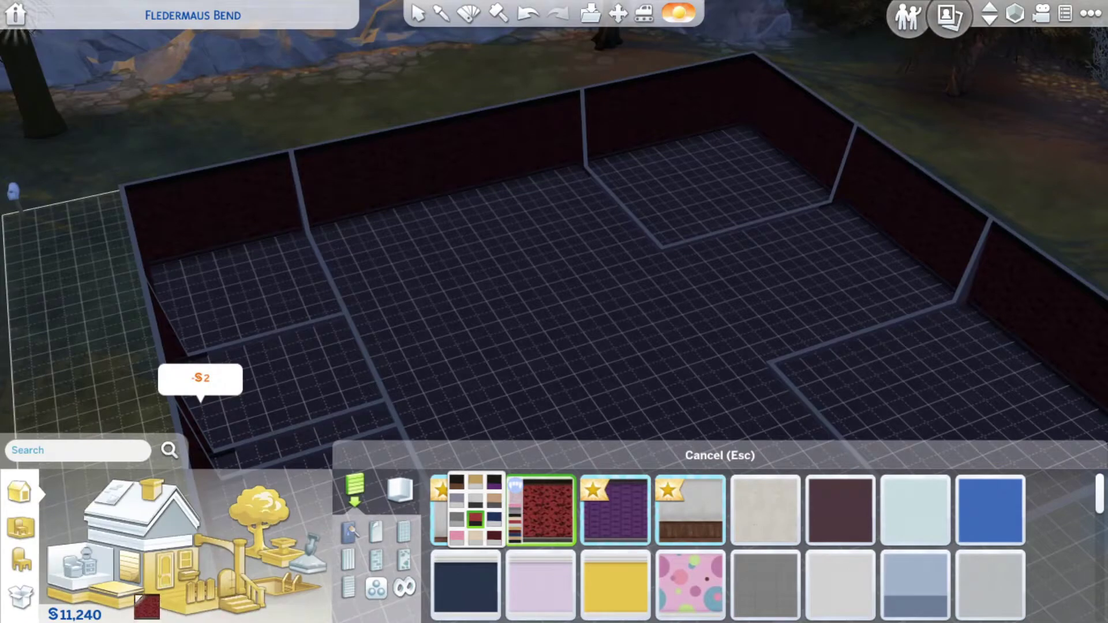
- Lay the dark wood flooring in the small upper-left room
click(130, 597)
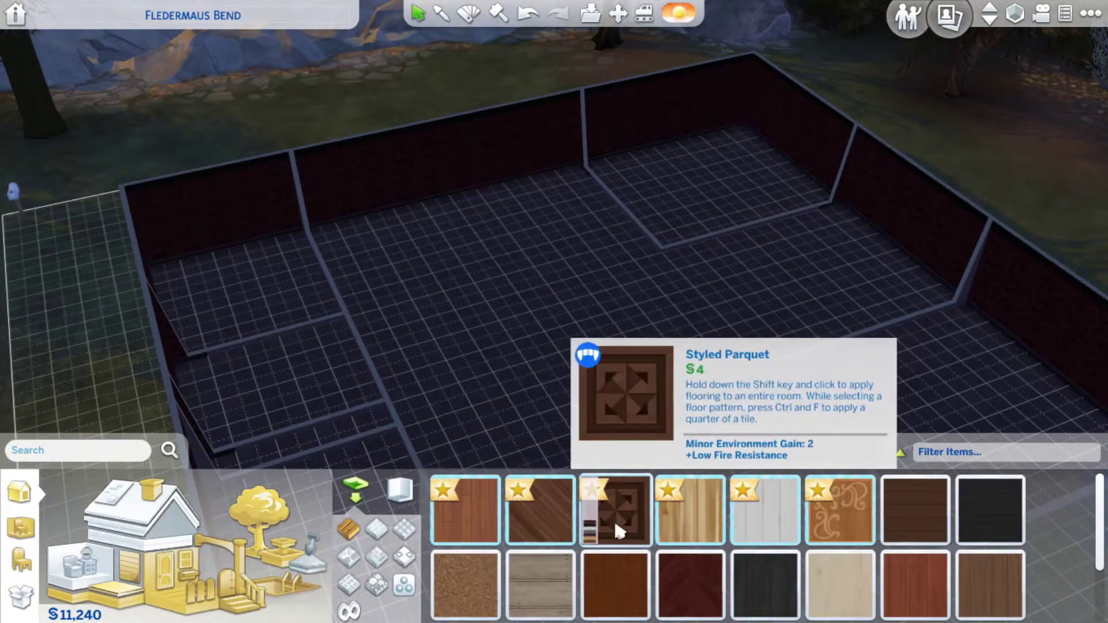
click(466, 511)
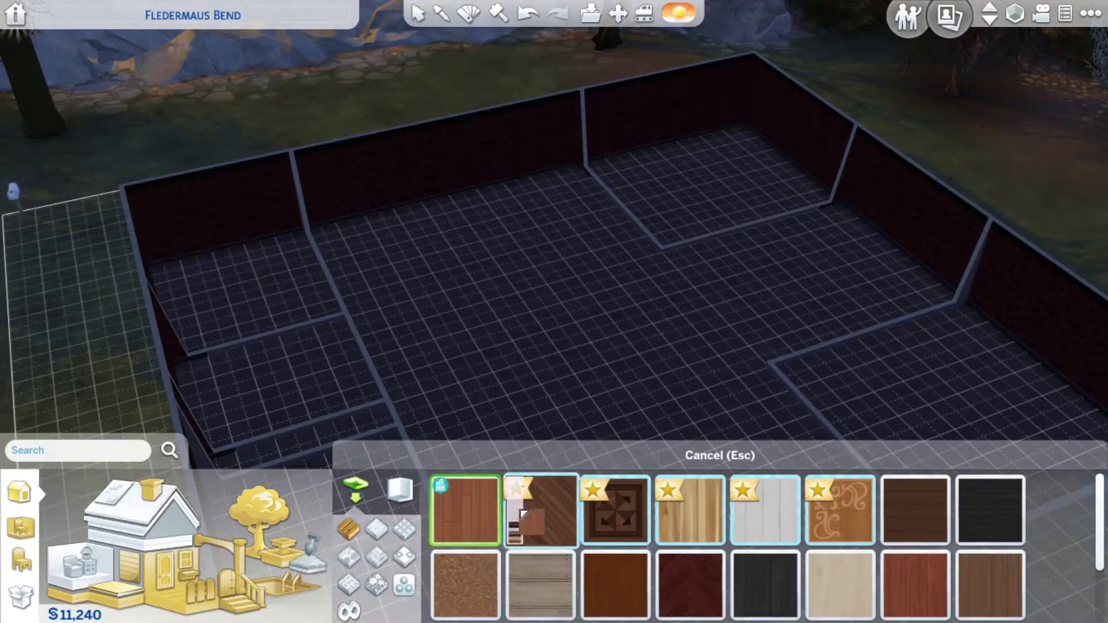
click(171, 280)
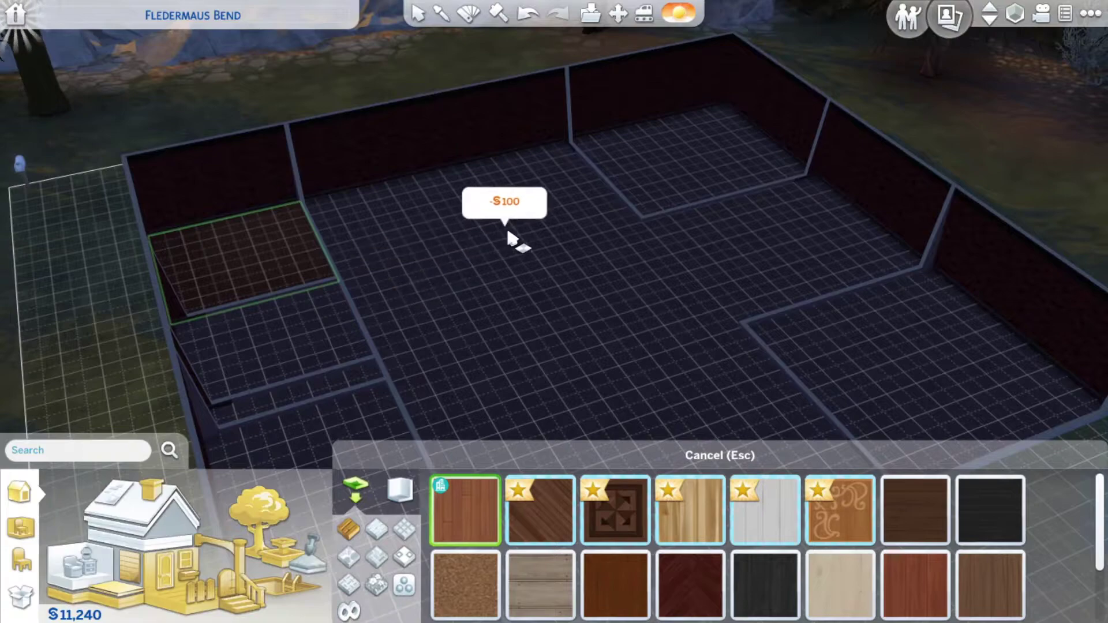
click(568, 152)
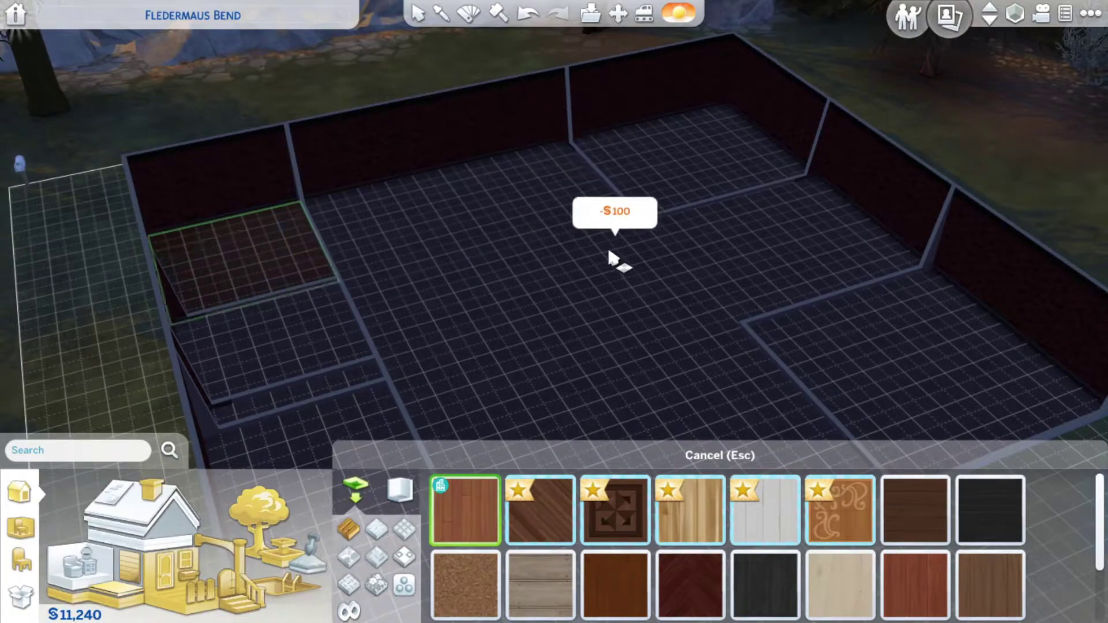
- Floor the central area, right room, small upper room and lower-left room in dark wood
drag(435, 203, 784, 328)
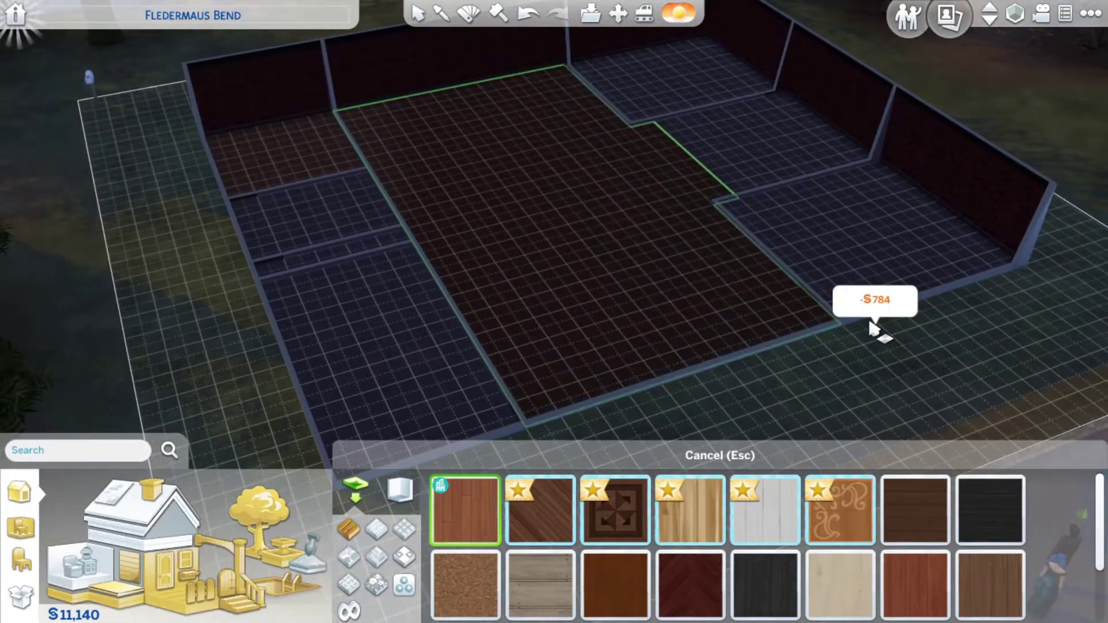
drag(783, 327, 1040, 316)
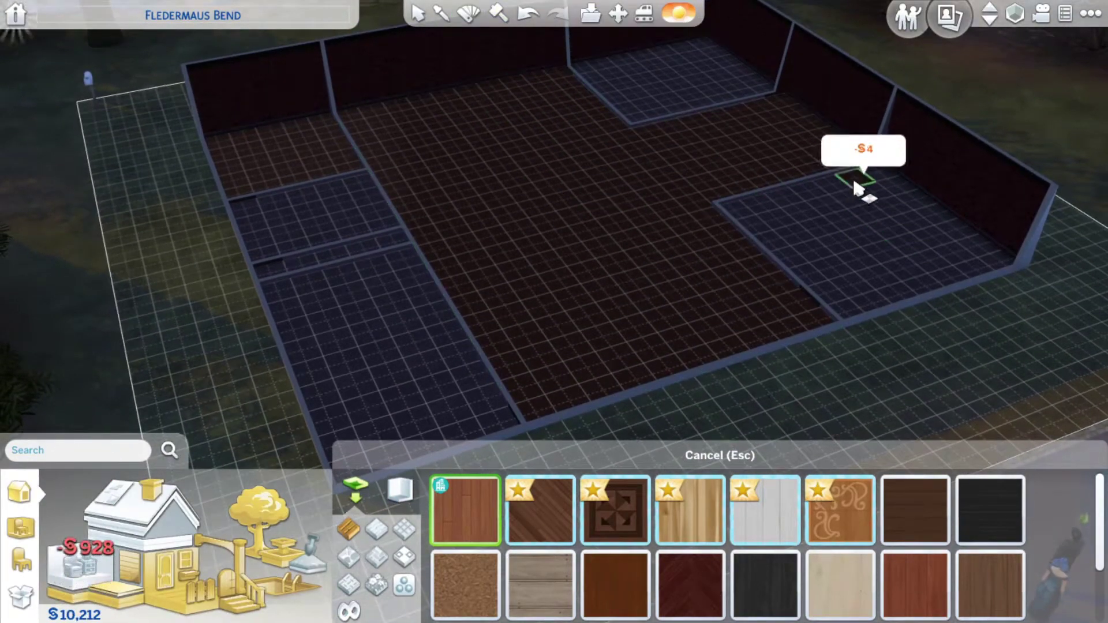
drag(868, 178, 869, 322)
click(869, 325)
drag(715, 97, 659, 129)
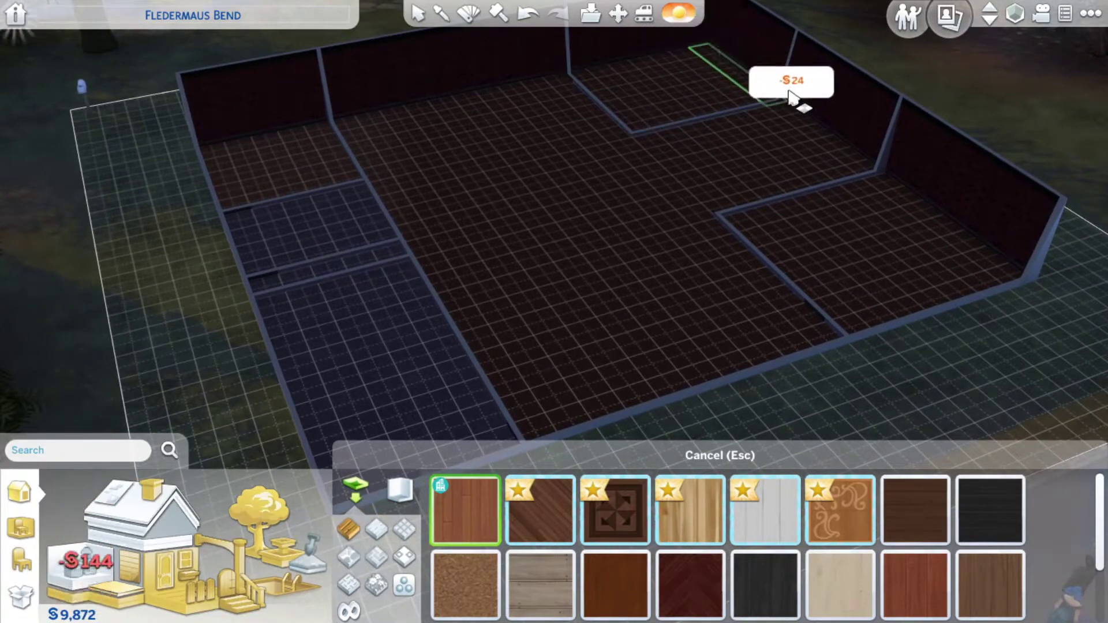
drag(277, 292, 501, 440)
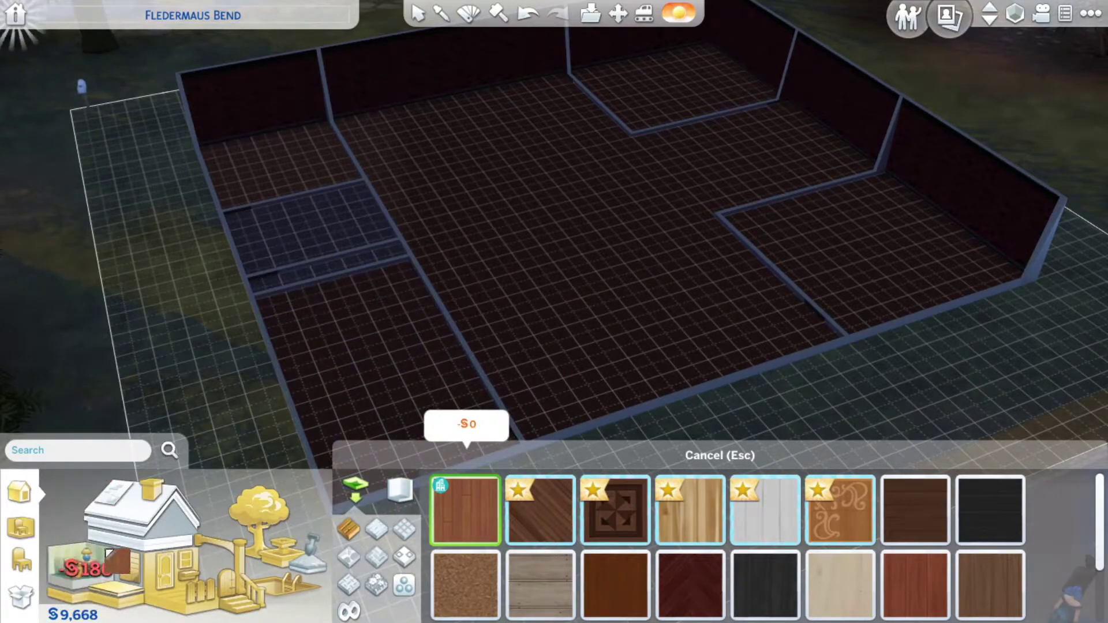
- Leave flooring, view the living-room room designs, then switch to the styled kitchen designs
key(Escape)
drag(606, 243, 606, 225)
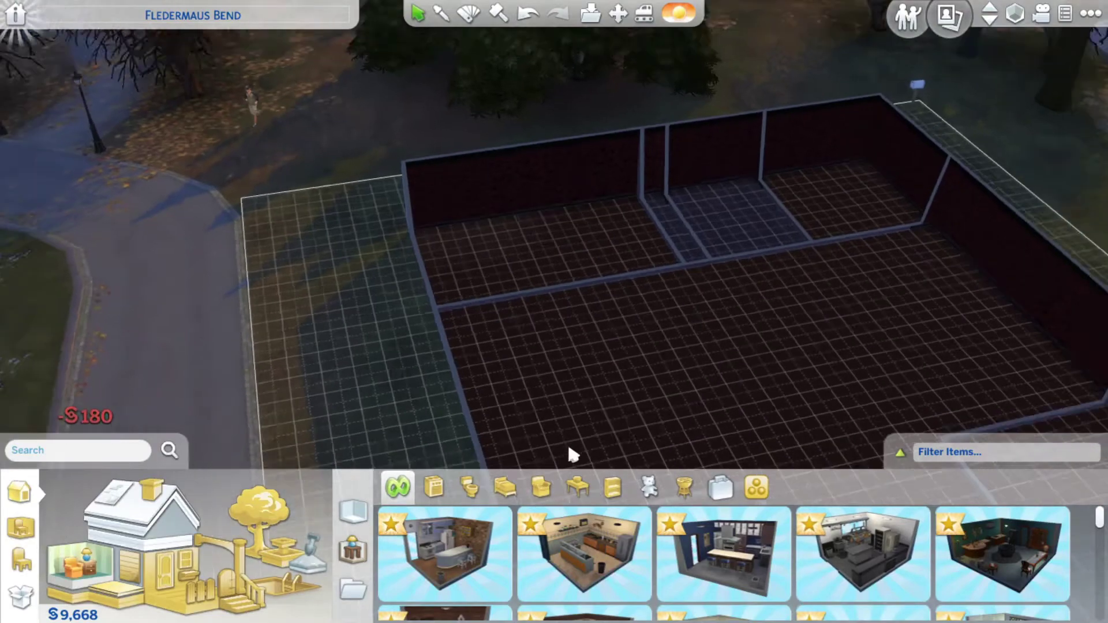
scroll(607, 260, down, 3)
scroll(565, 553, down, 2)
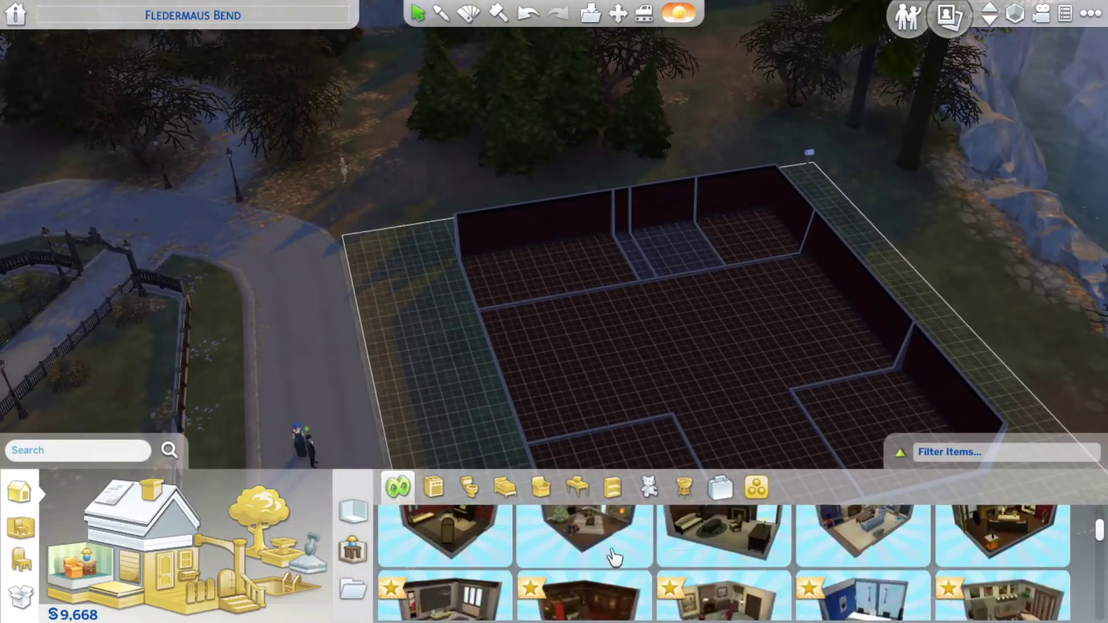
scroll(566, 553, up, 2)
scroll(607, 558, up, 1)
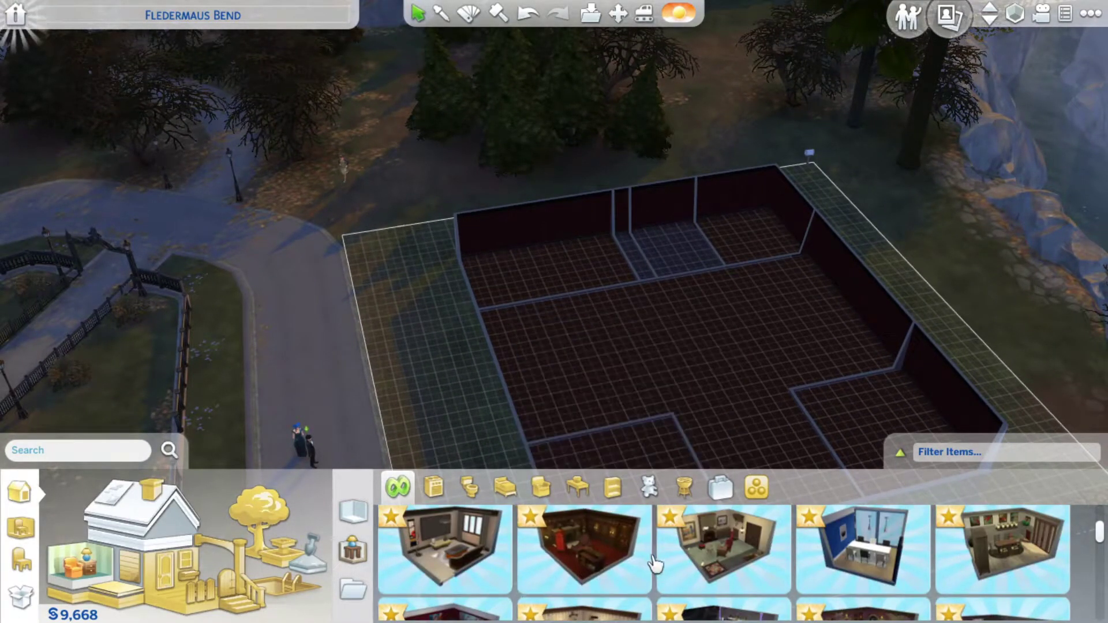
scroll(628, 554, down, 2)
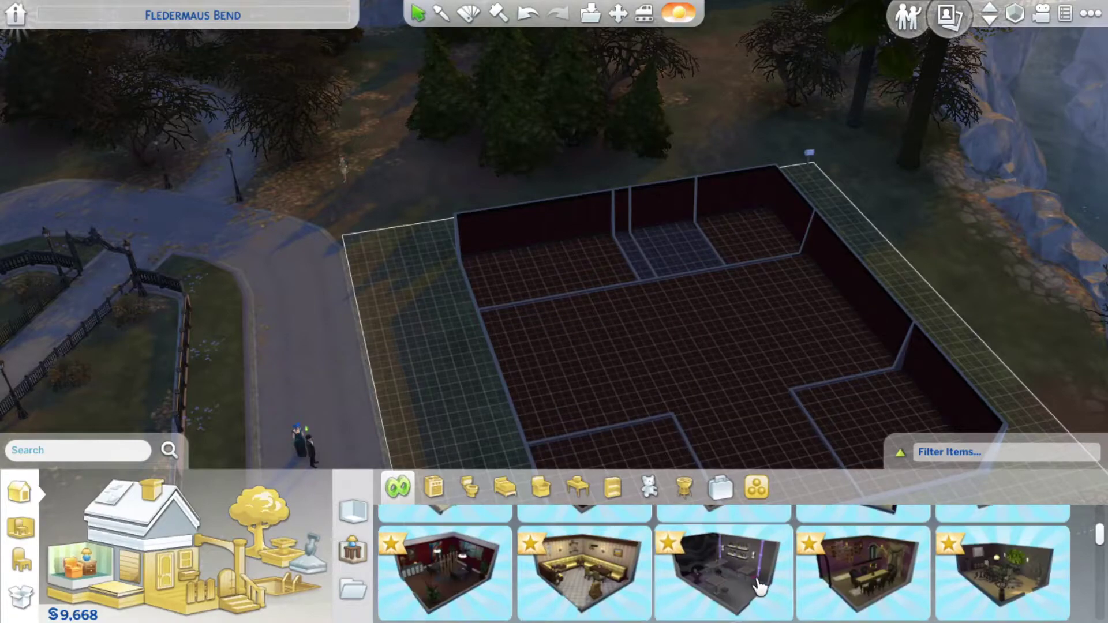
scroll(627, 554, down, 2)
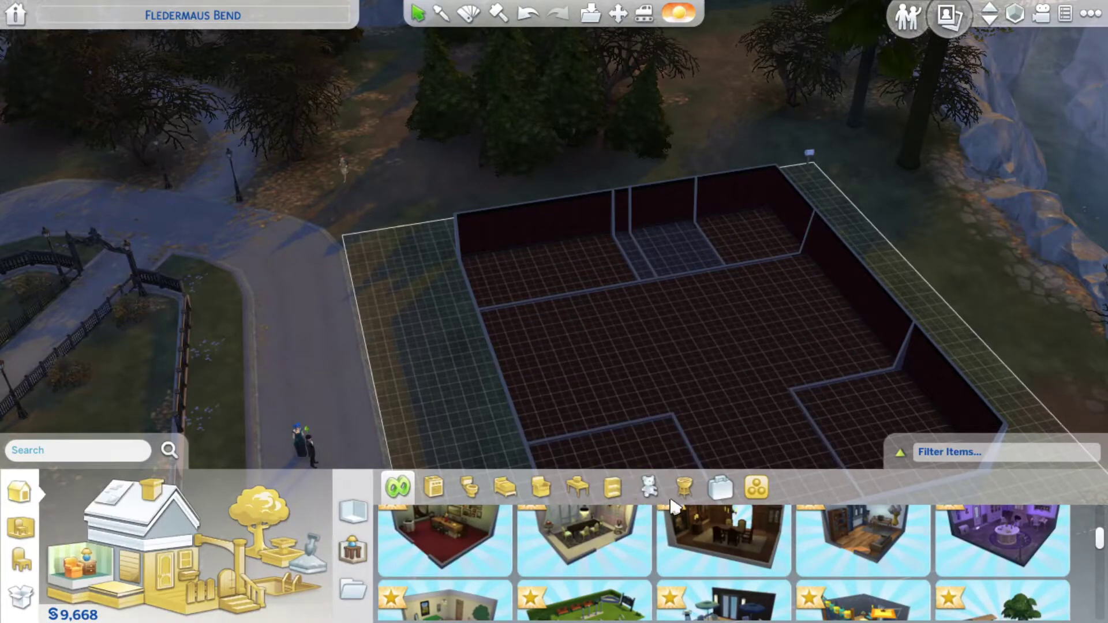
click(541, 490)
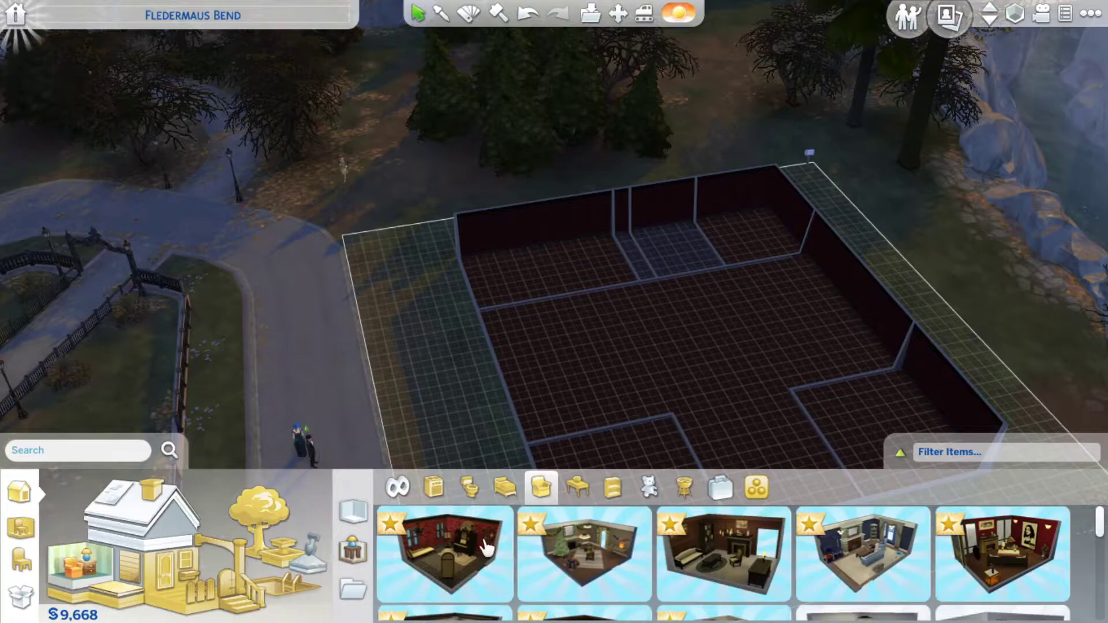
scroll(953, 554, down, 2)
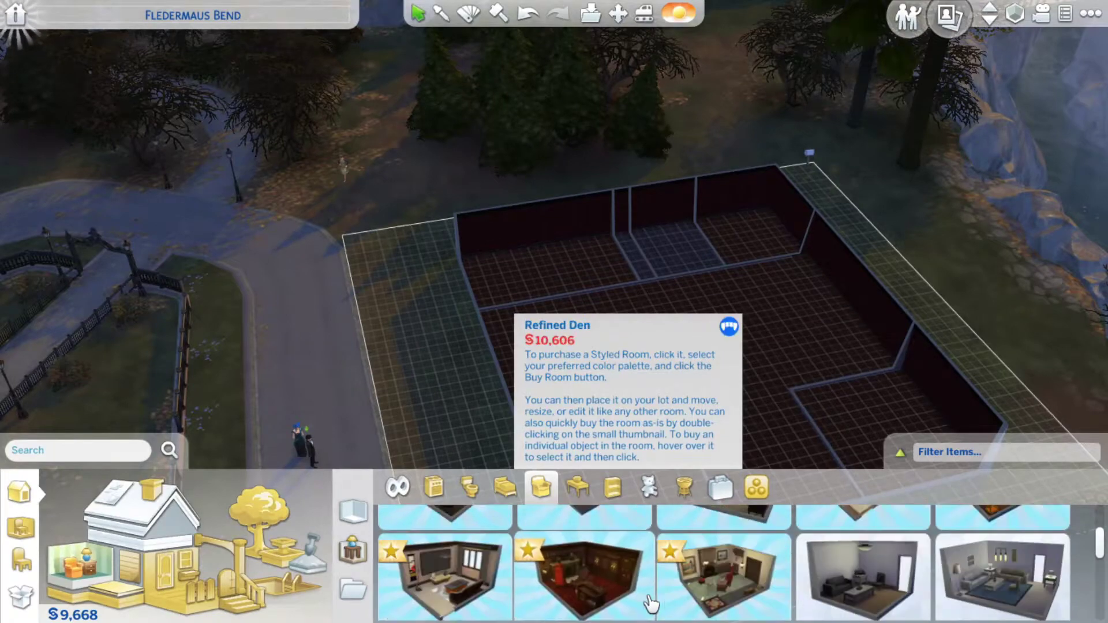
click(637, 616)
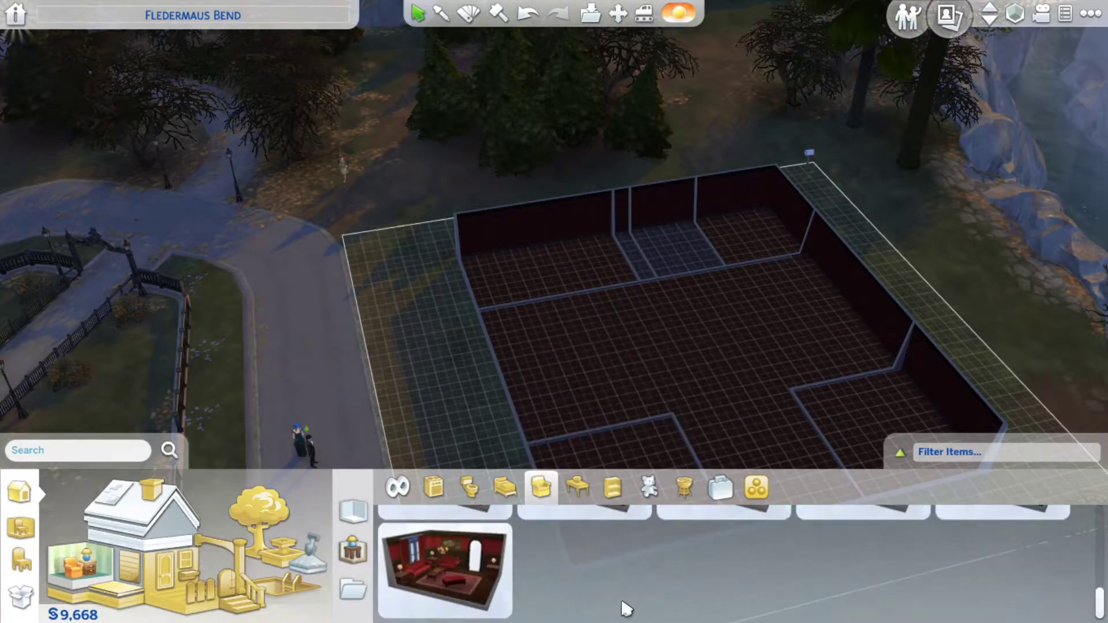
scroll(533, 600, up, 3)
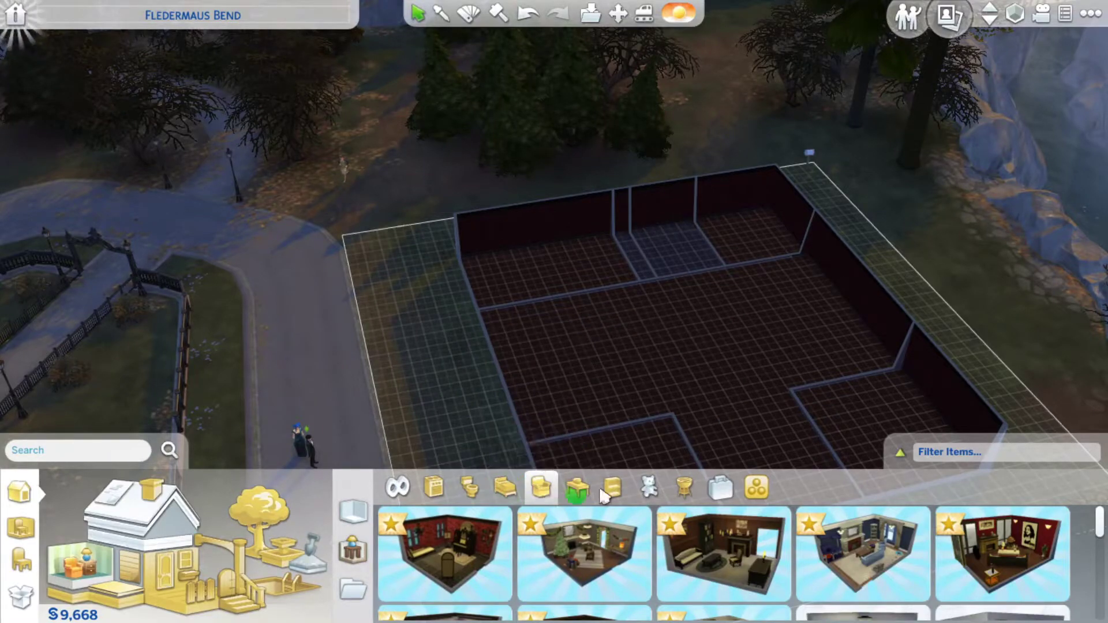
click(436, 490)
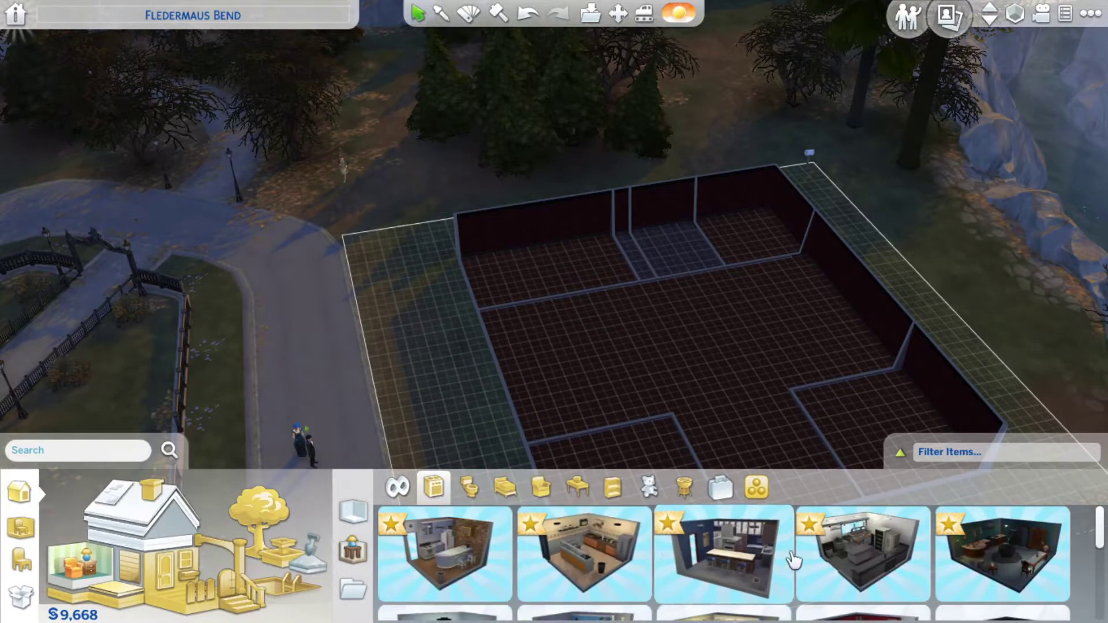
scroll(805, 558, down, 2)
scroll(832, 572, down, 2)
scroll(835, 576, up, 3)
scroll(538, 340, up, 1)
scroll(538, 341, up, 2)
scroll(585, 308, up, 2)
scroll(609, 226, up, 2)
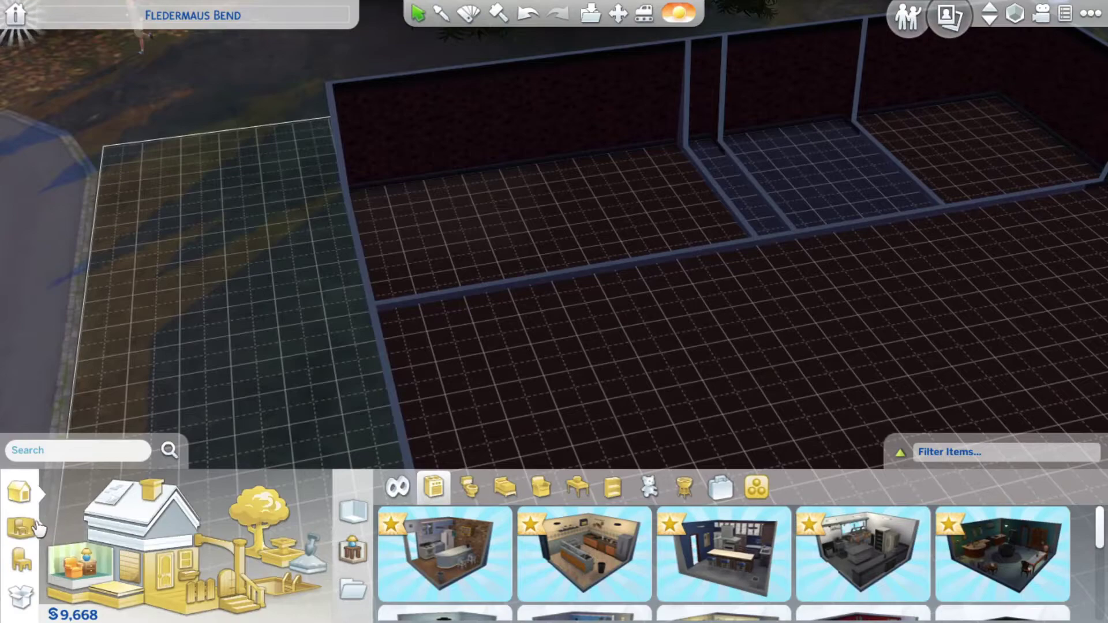
- Place a black wood-burning stove in the kitchen corner and dark L-shaped counters along the walls
click(22, 527)
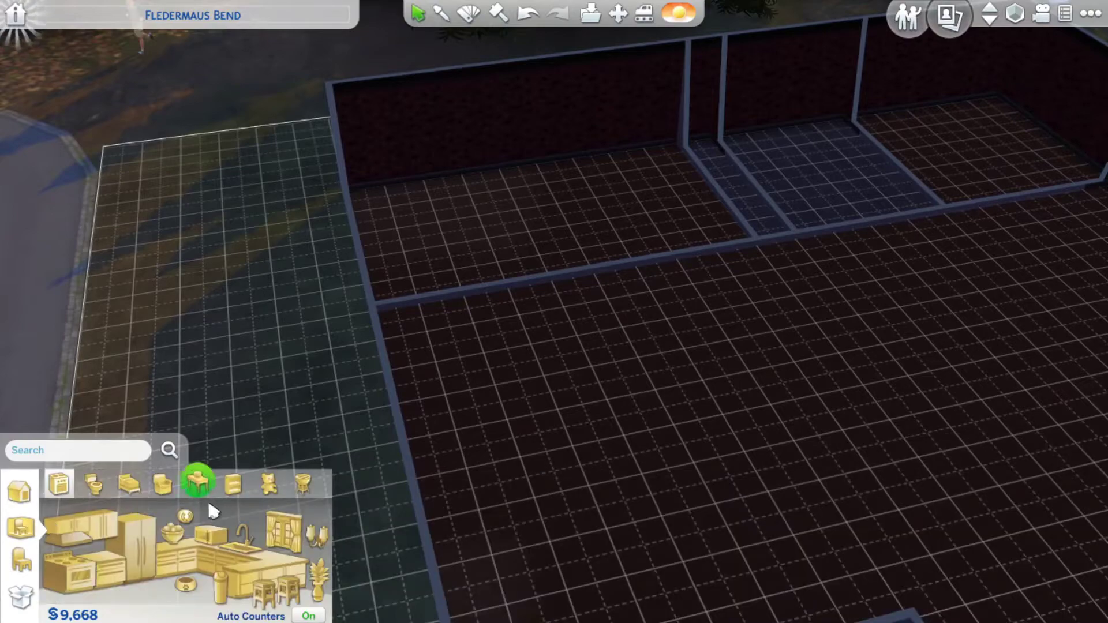
click(93, 577)
scroll(572, 145, up, 2)
scroll(608, 232, up, 2)
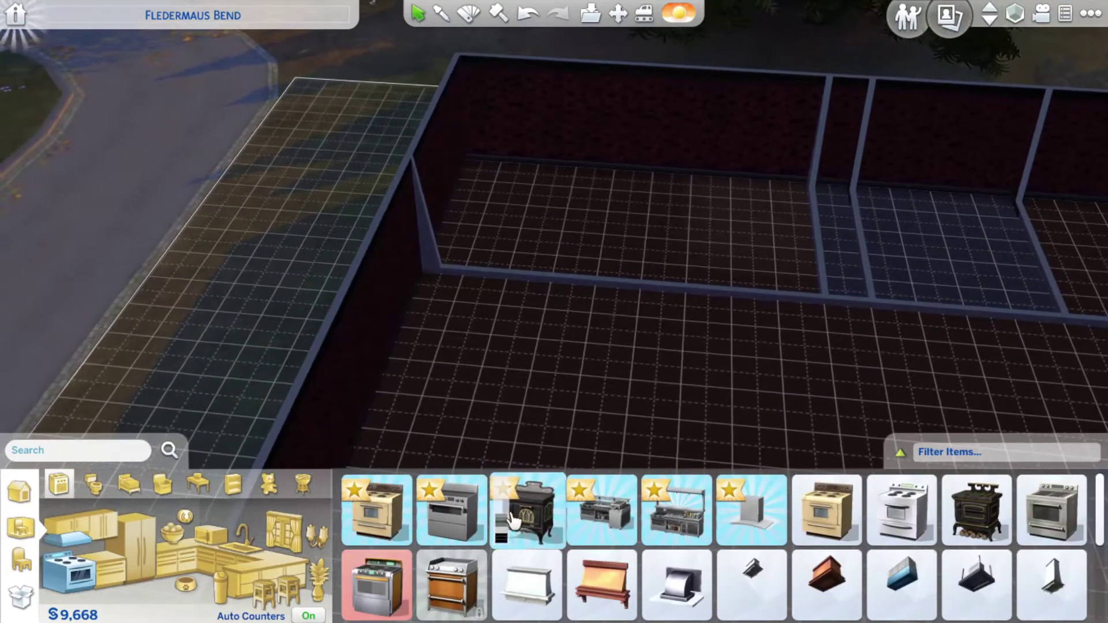
scroll(762, 546, down, 1)
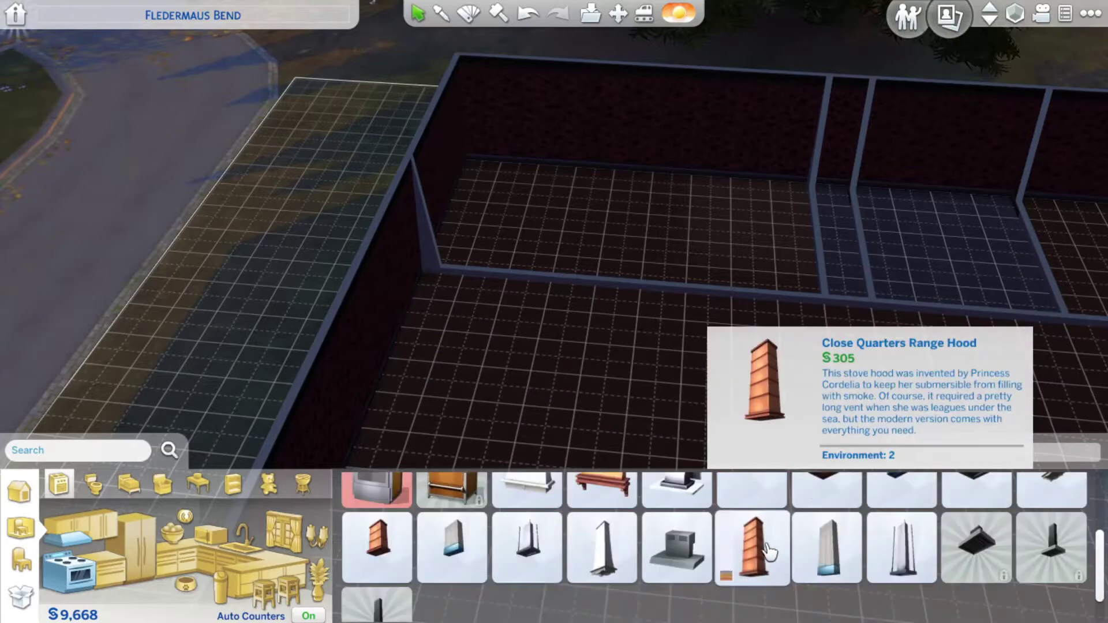
scroll(766, 551, up, 1)
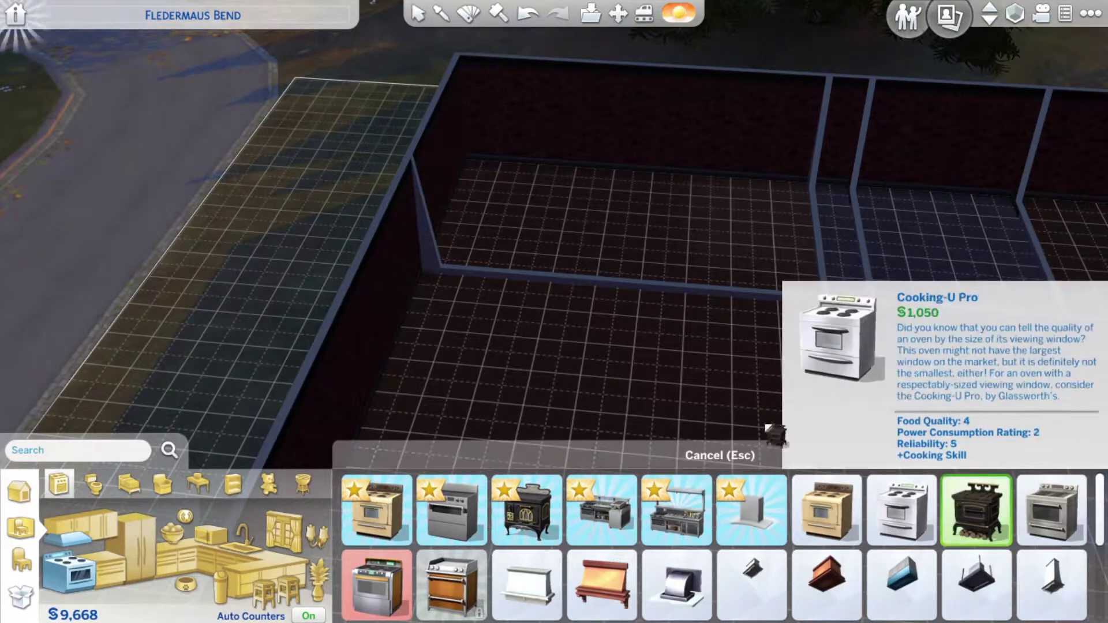
key(period)
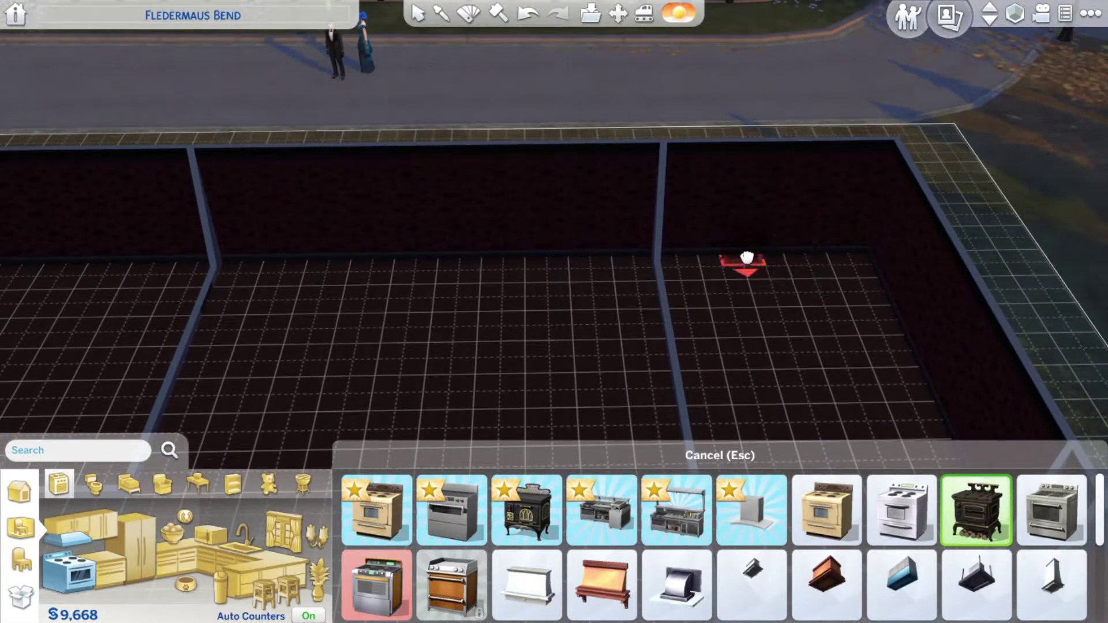
click(766, 266)
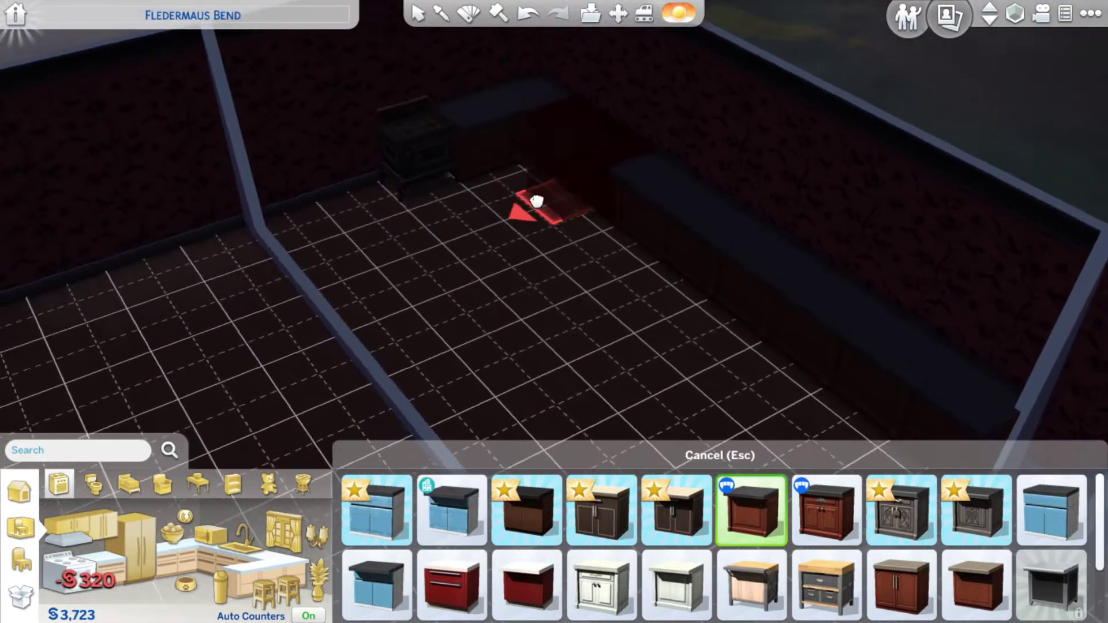
key(period)
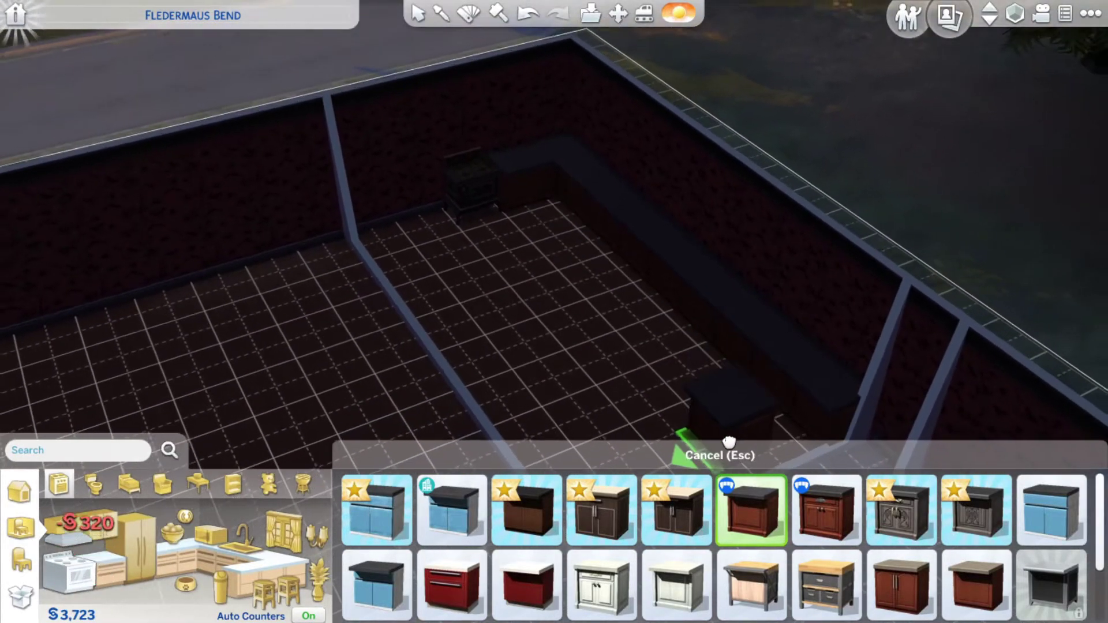
click(754, 457)
scroll(486, 211, up, 4)
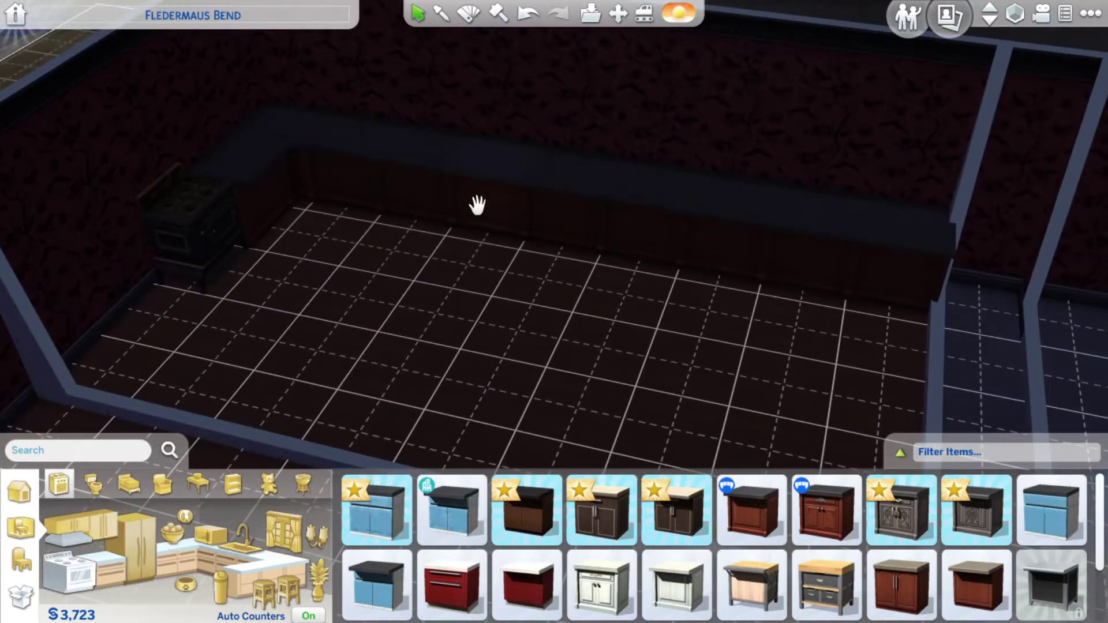
scroll(478, 205, down, 3)
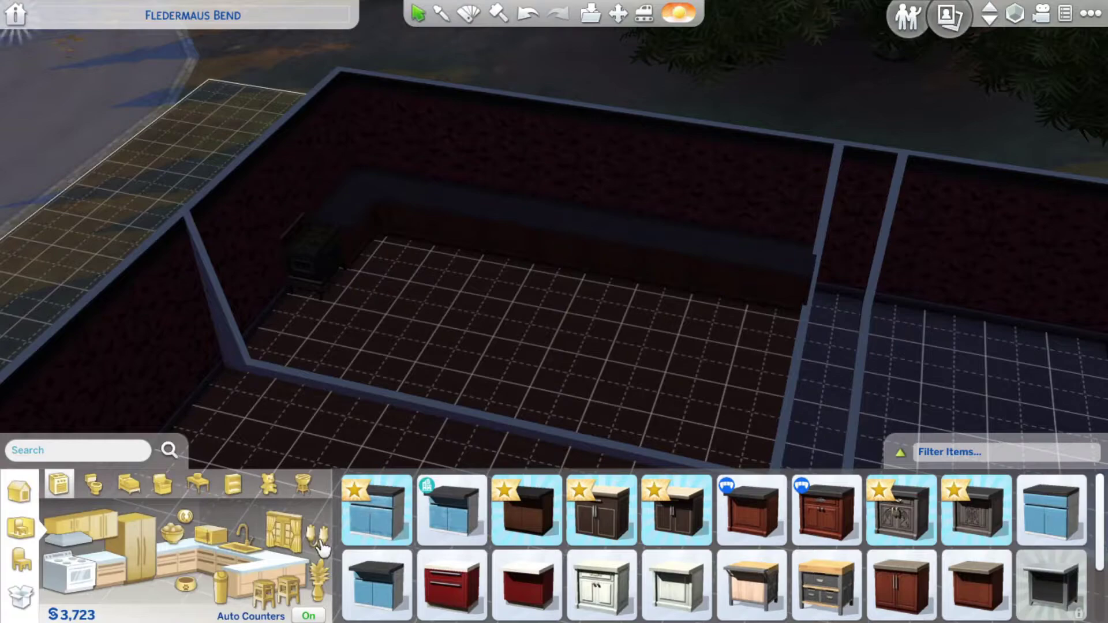
- Place two Subtle Saucer Lights on the kitchen ceiling
click(318, 535)
scroll(596, 502, down, 2)
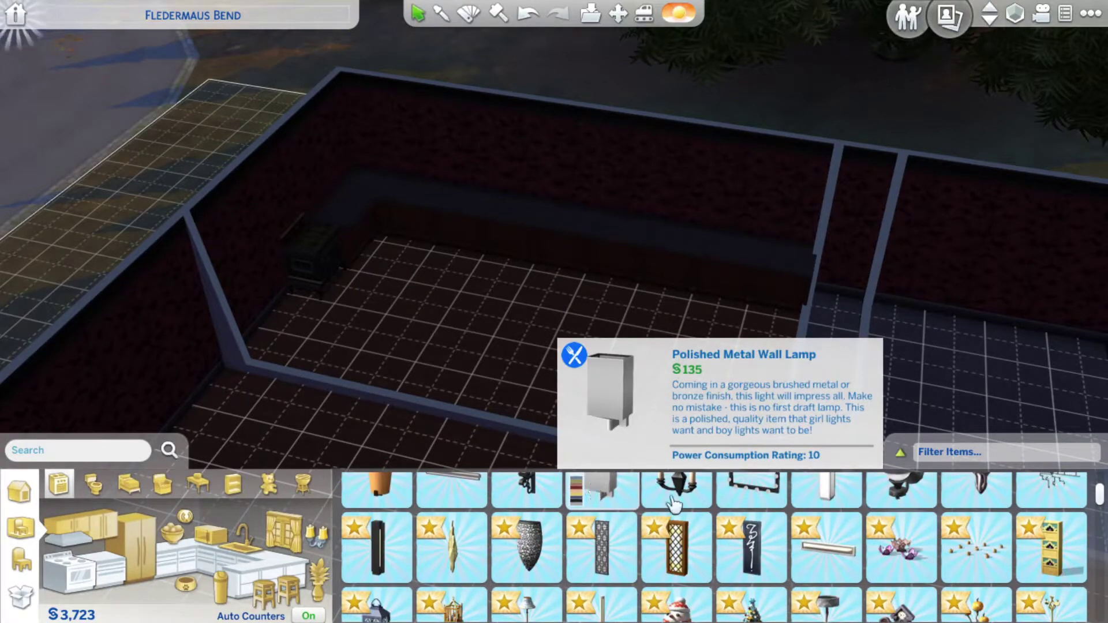
scroll(870, 555, down, 2)
scroll(870, 554, down, 2)
scroll(871, 572, down, 2)
scroll(870, 572, down, 2)
scroll(871, 572, down, 2)
scroll(870, 571, down, 2)
scroll(868, 555, down, 2)
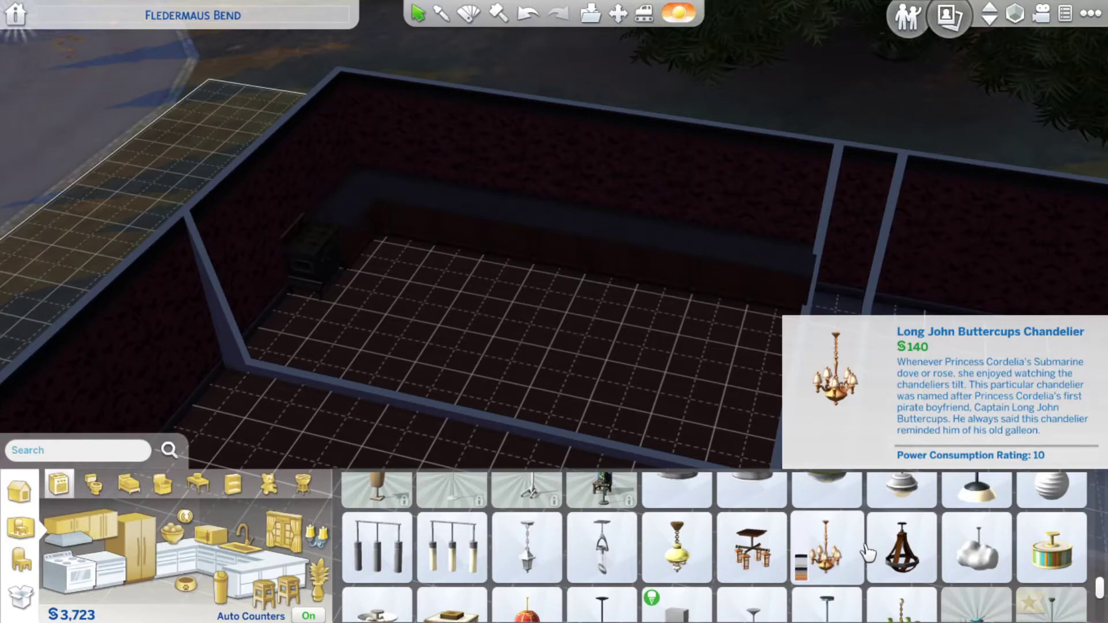
scroll(869, 553, down, 3)
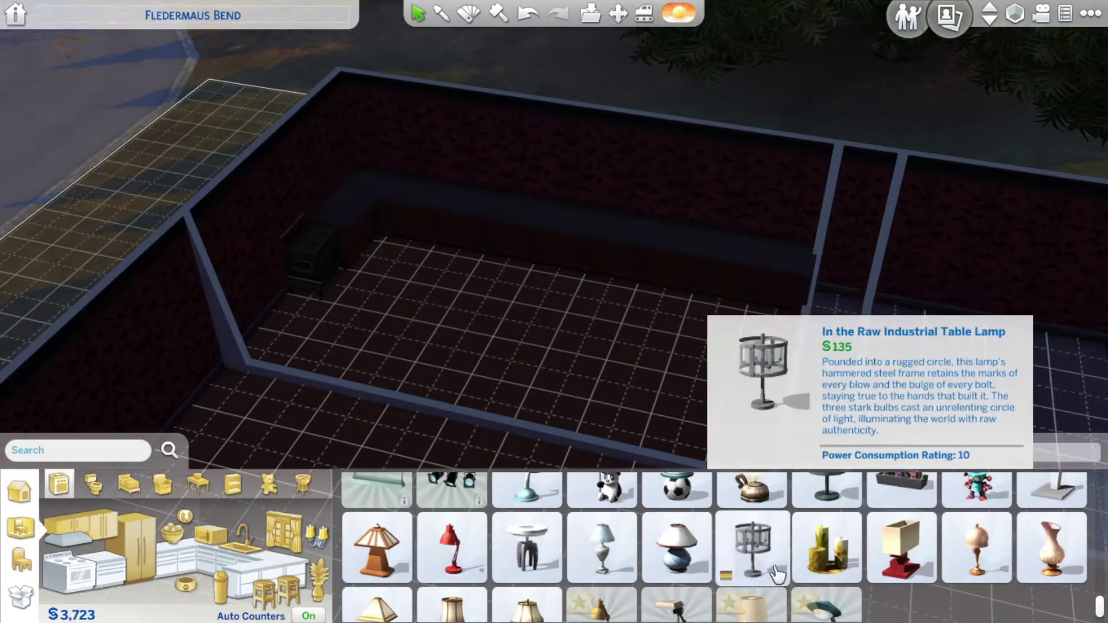
scroll(753, 572, up, 2)
scroll(754, 572, down, 2)
scroll(754, 572, up, 2)
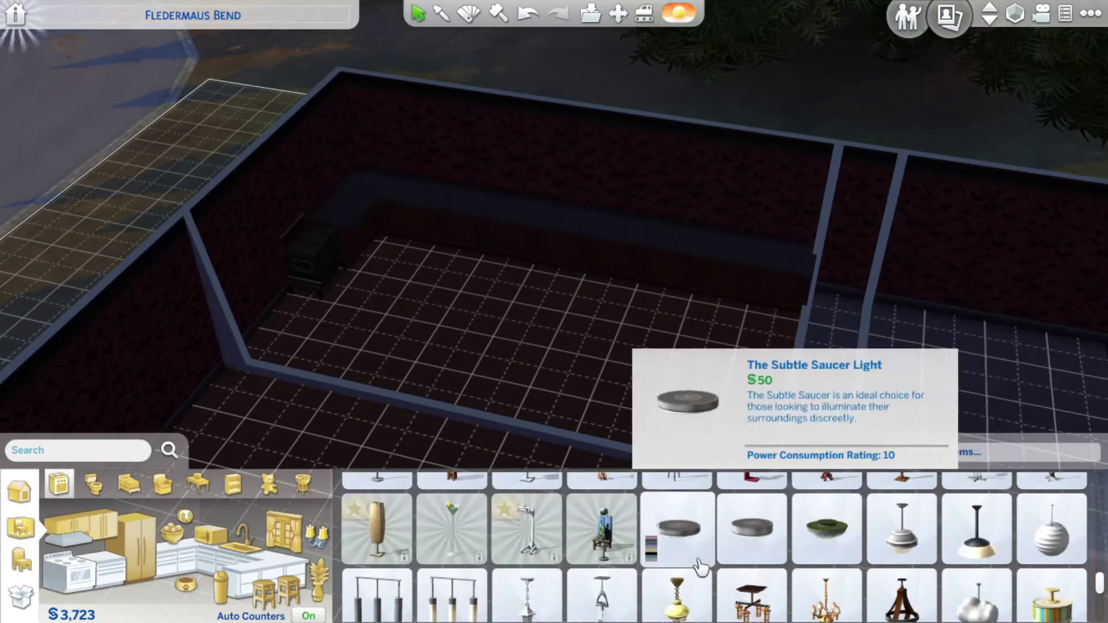
click(679, 528)
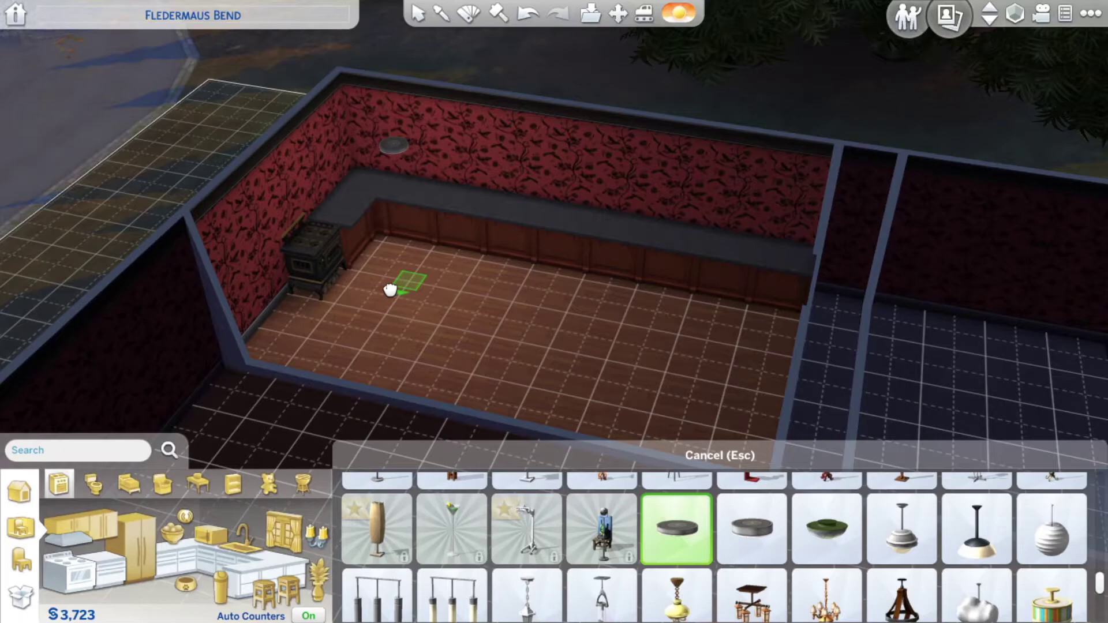
click(668, 321)
click(737, 424)
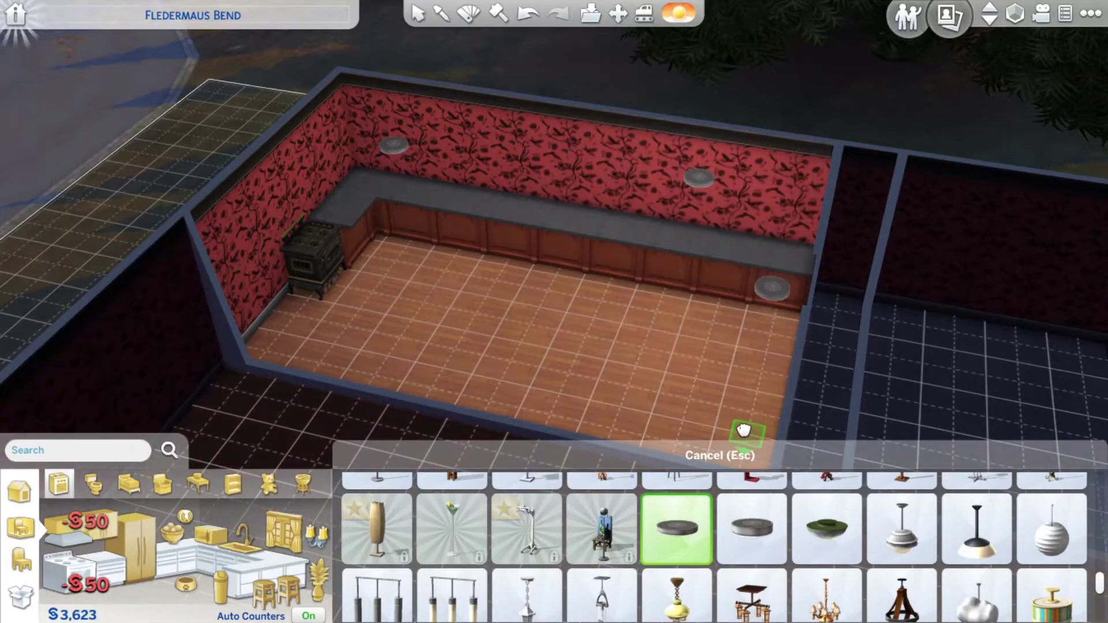
key(Escape)
scroll(407, 247, up, 3)
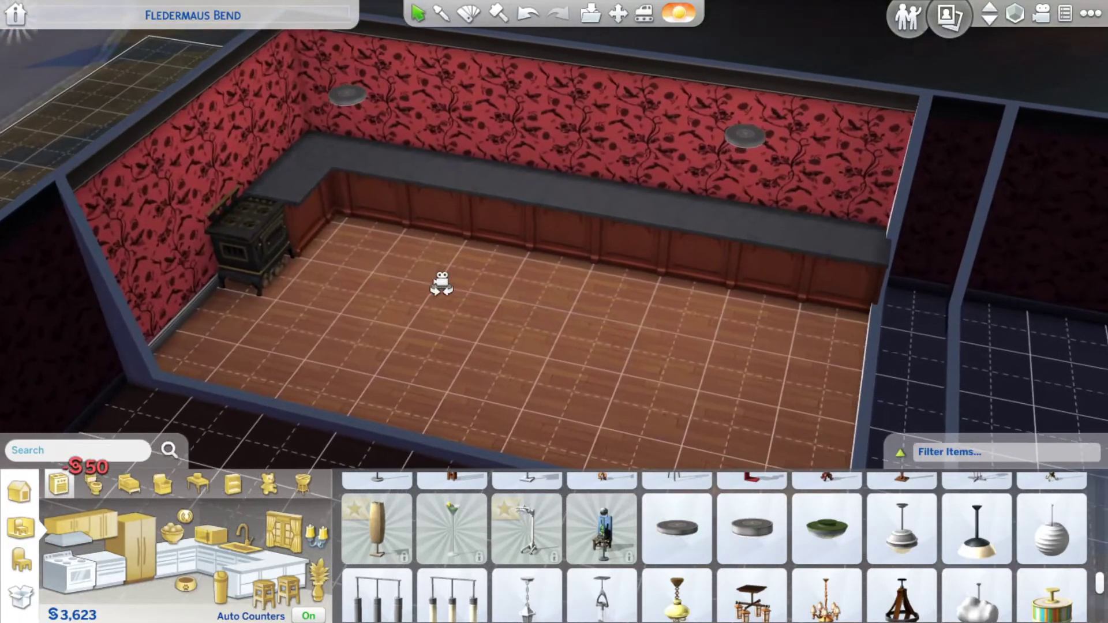
scroll(441, 283, up, 2)
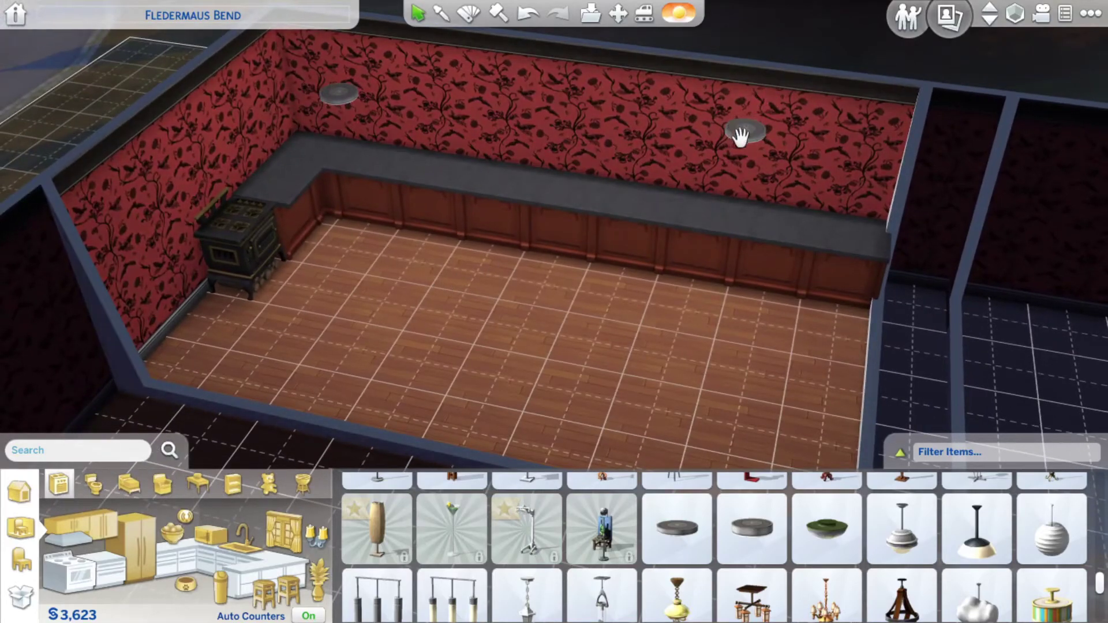
- Delete the extra right-hand saucer light and abandon the Industrial Ceiling Lamp
click(741, 136)
key(Delete)
scroll(732, 563, down, 3)
scroll(731, 563, down, 2)
scroll(731, 563, down, 2)
scroll(734, 555, down, 2)
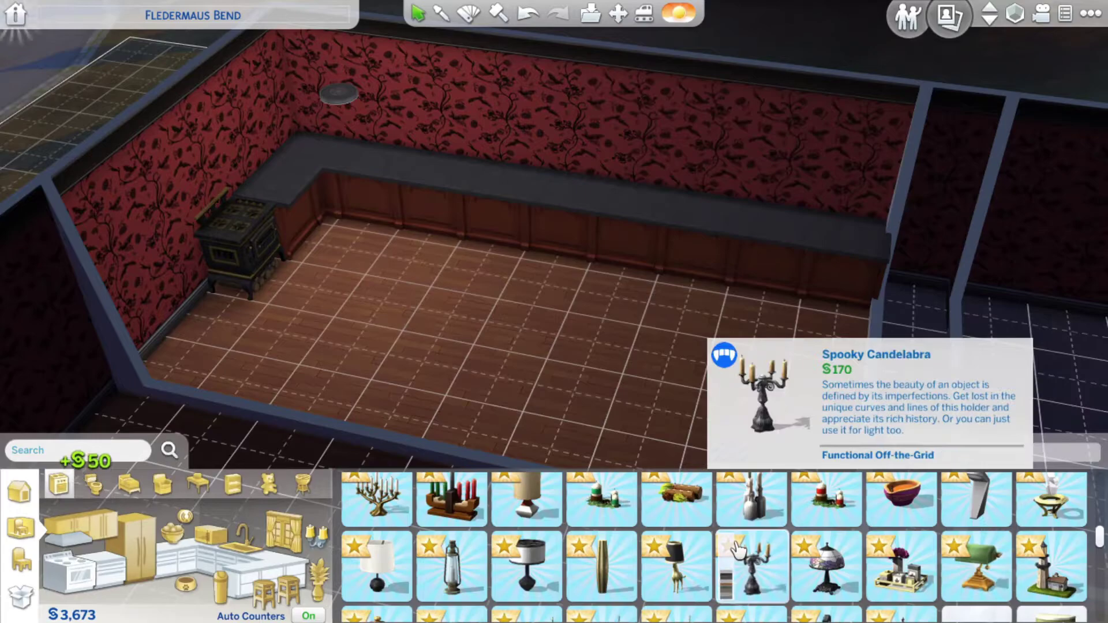
scroll(736, 550, down, 2)
scroll(736, 550, down, 2)
scroll(735, 548, down, 2)
scroll(733, 546, down, 1)
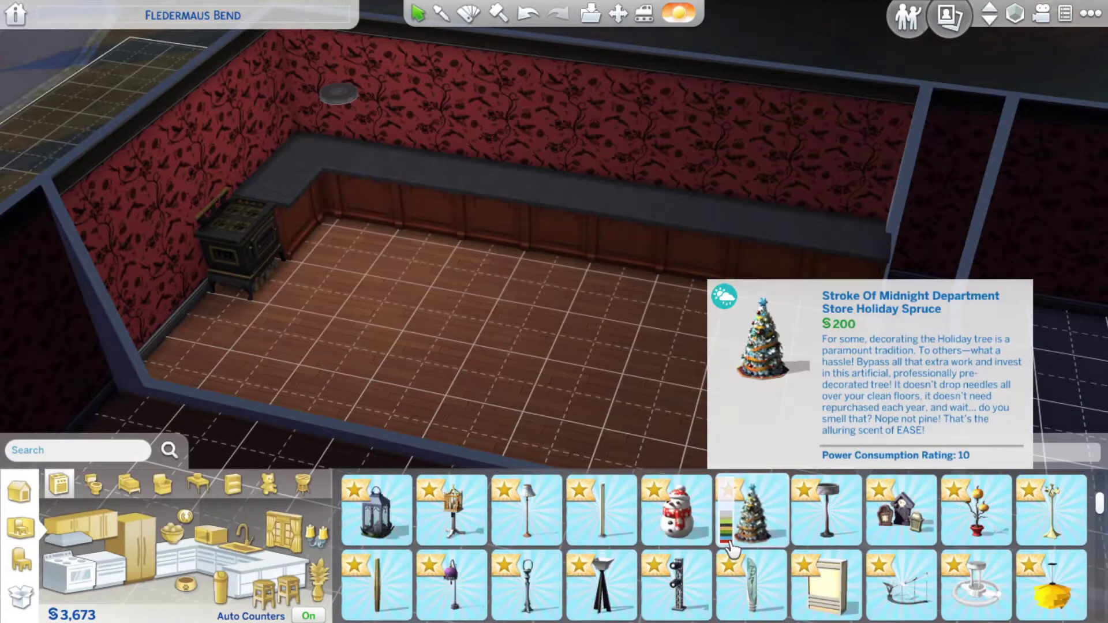
scroll(694, 537, down, 2)
scroll(668, 520, down, 2)
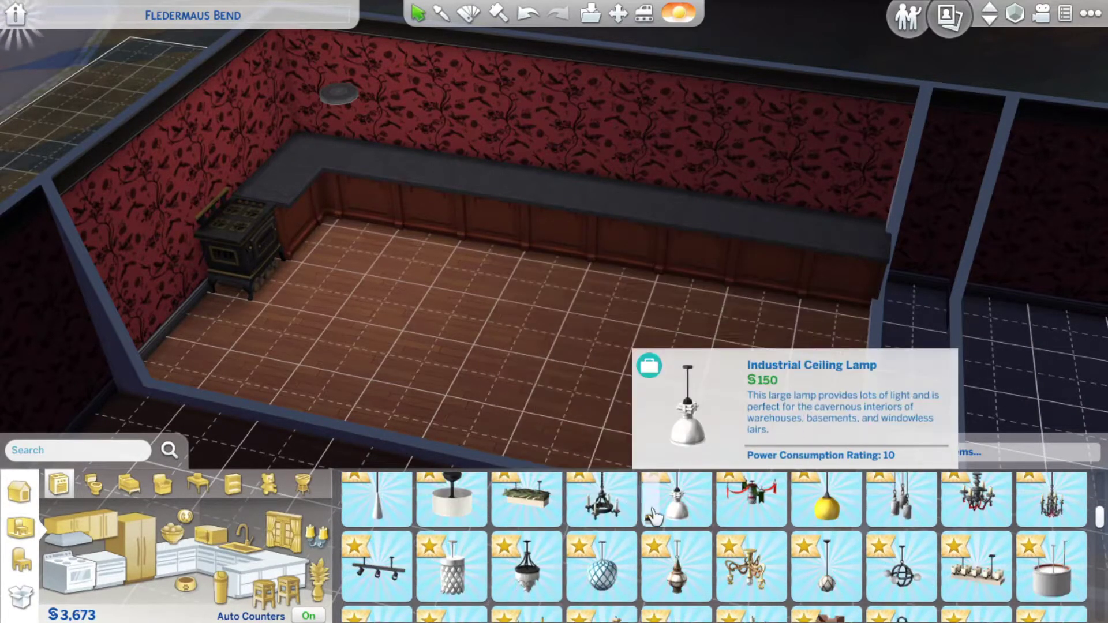
click(671, 520)
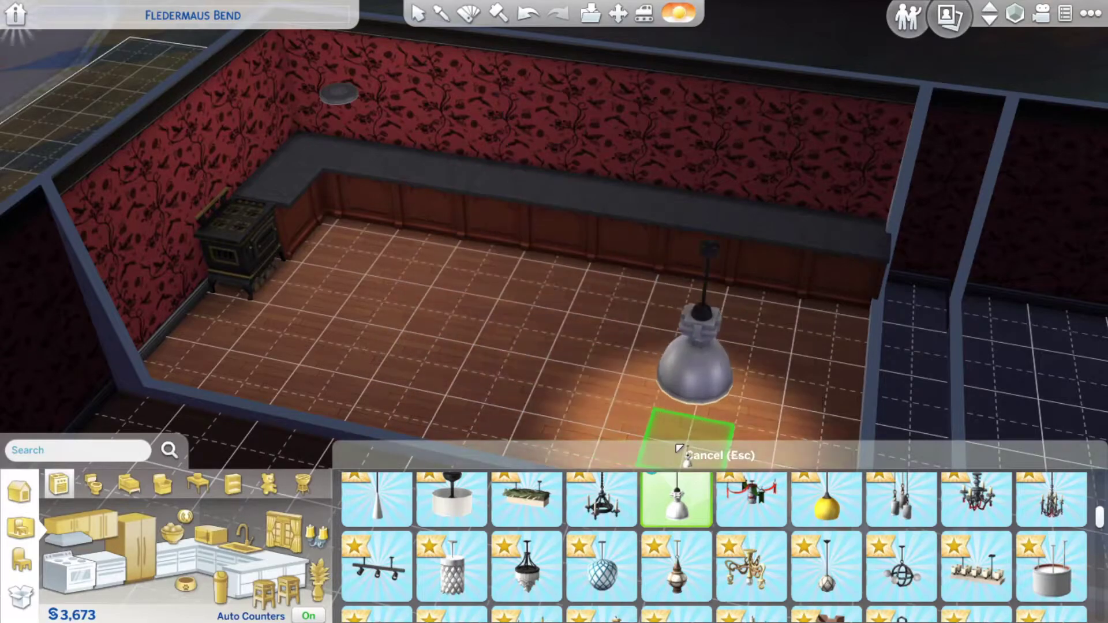
key(Escape)
scroll(661, 444, down, 3)
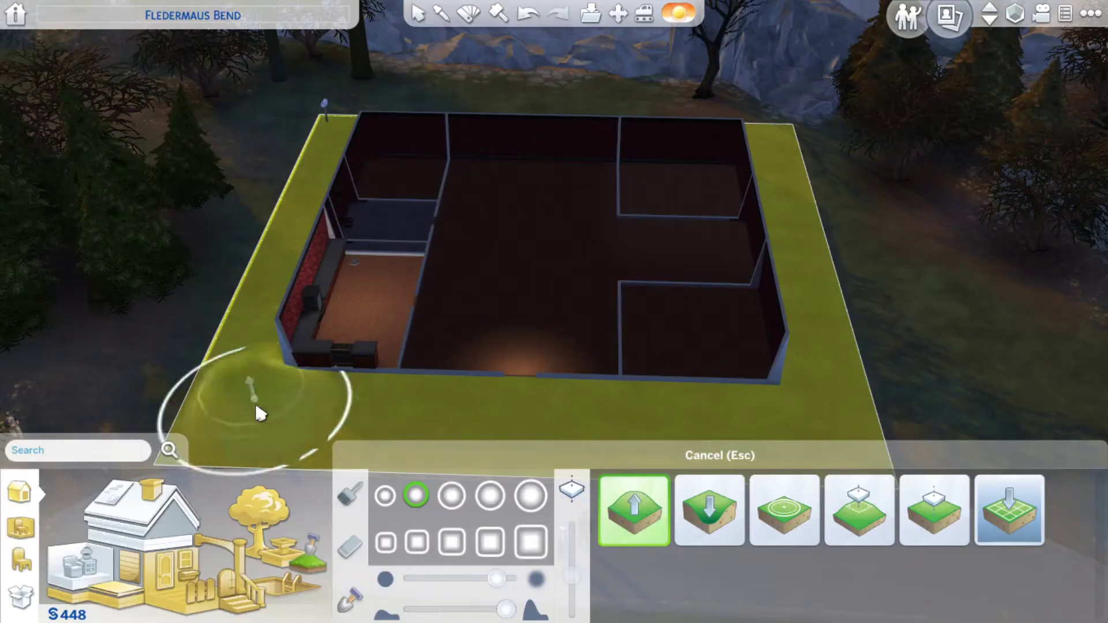
- Lower the raised mound at the lot's front-left corner
drag(261, 411, 546, 365)
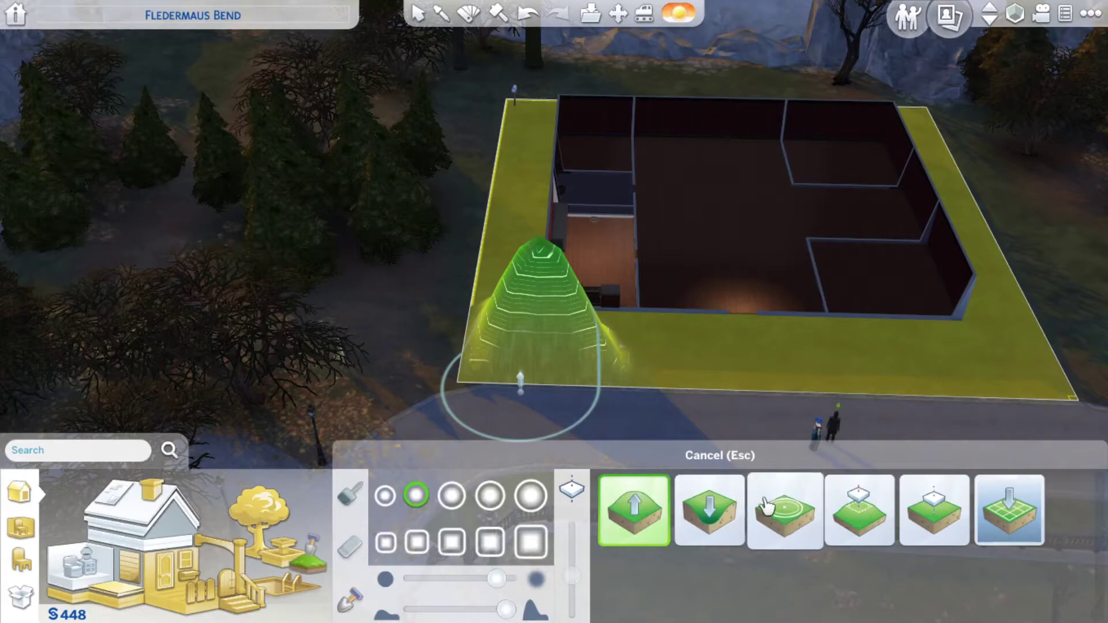
click(732, 519)
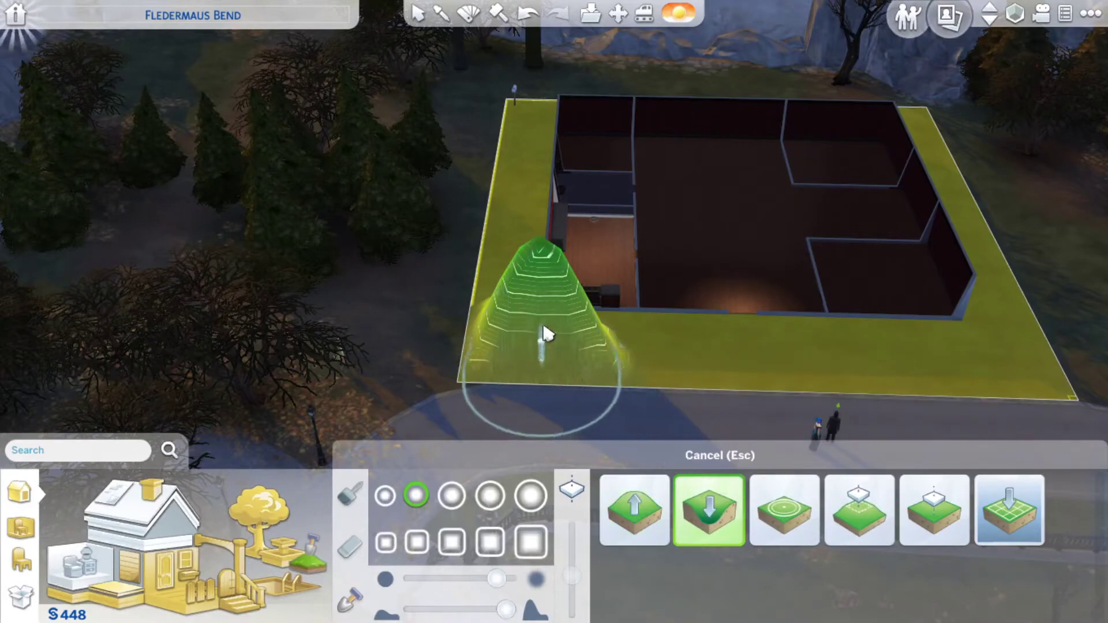
drag(547, 334, 542, 310)
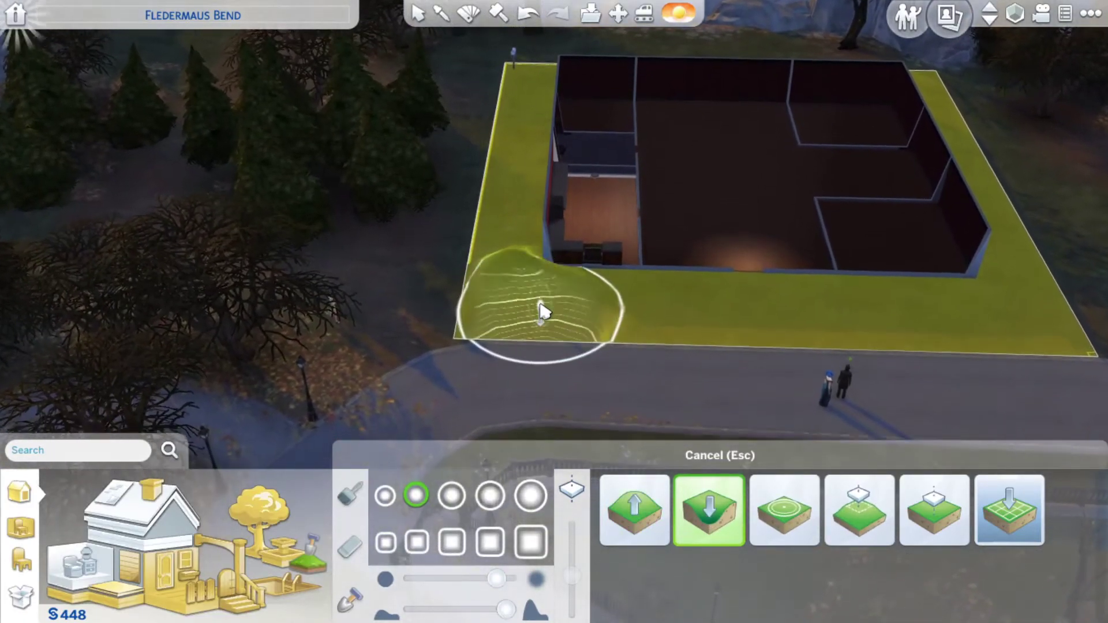
scroll(541, 310, up, 4)
key(Escape)
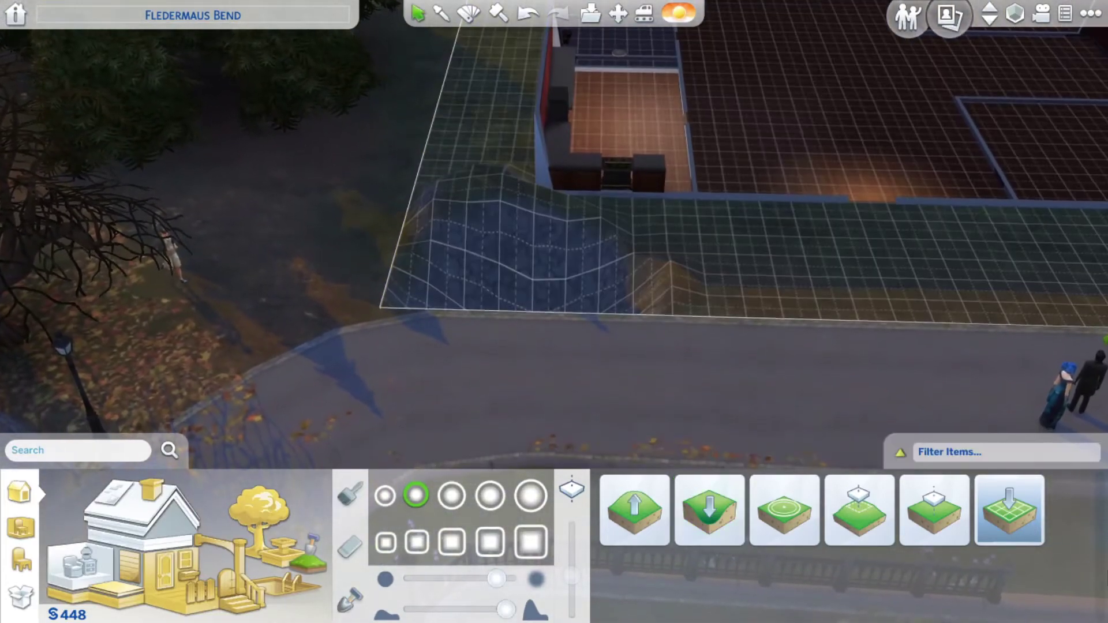
- Lower the mound beside the kitchen, toggling between Raise and Lower Terrain
key(period)
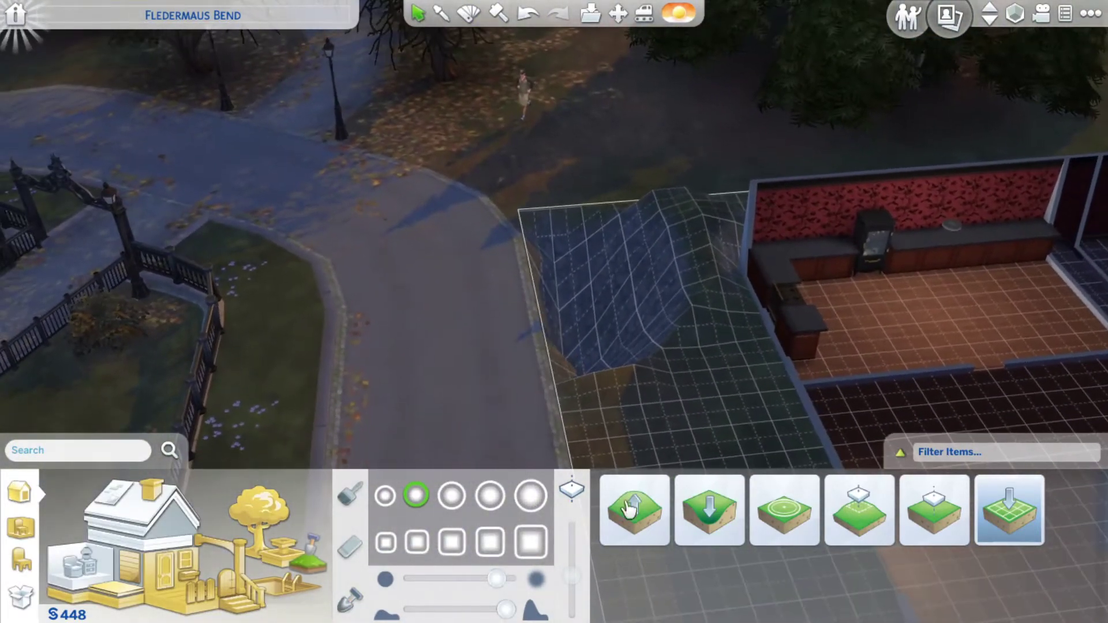
click(634, 512)
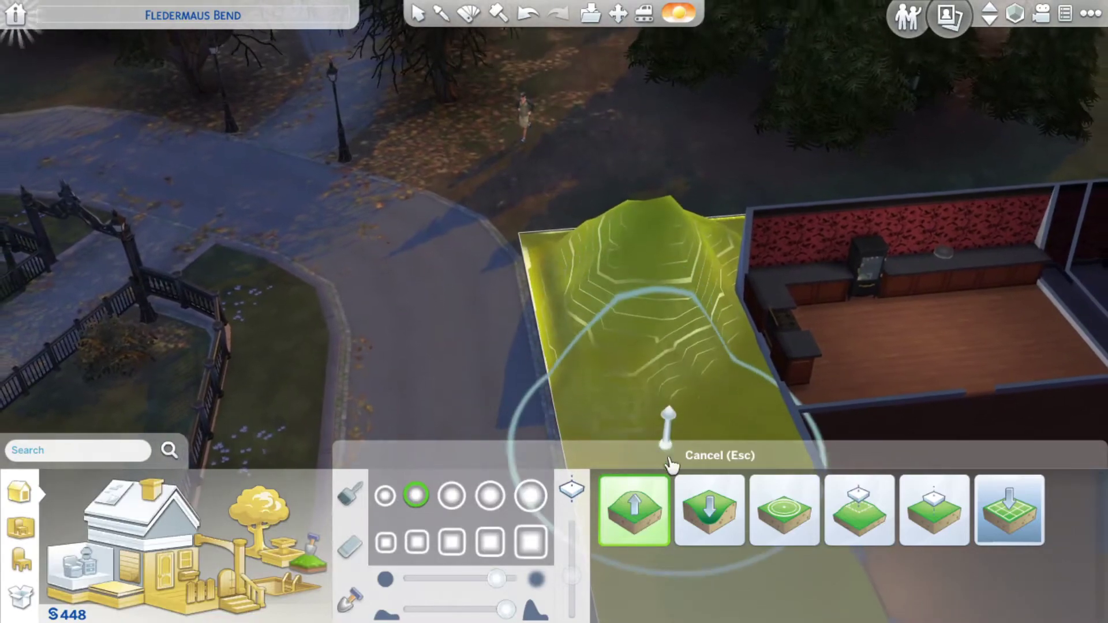
click(706, 507)
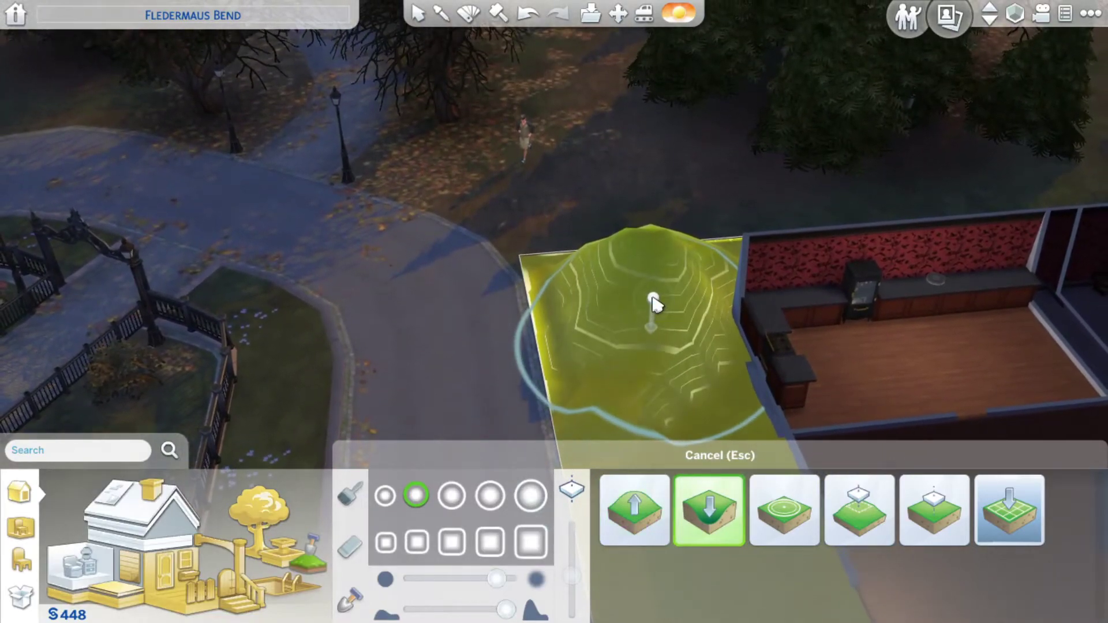
click(654, 303)
key(Tab)
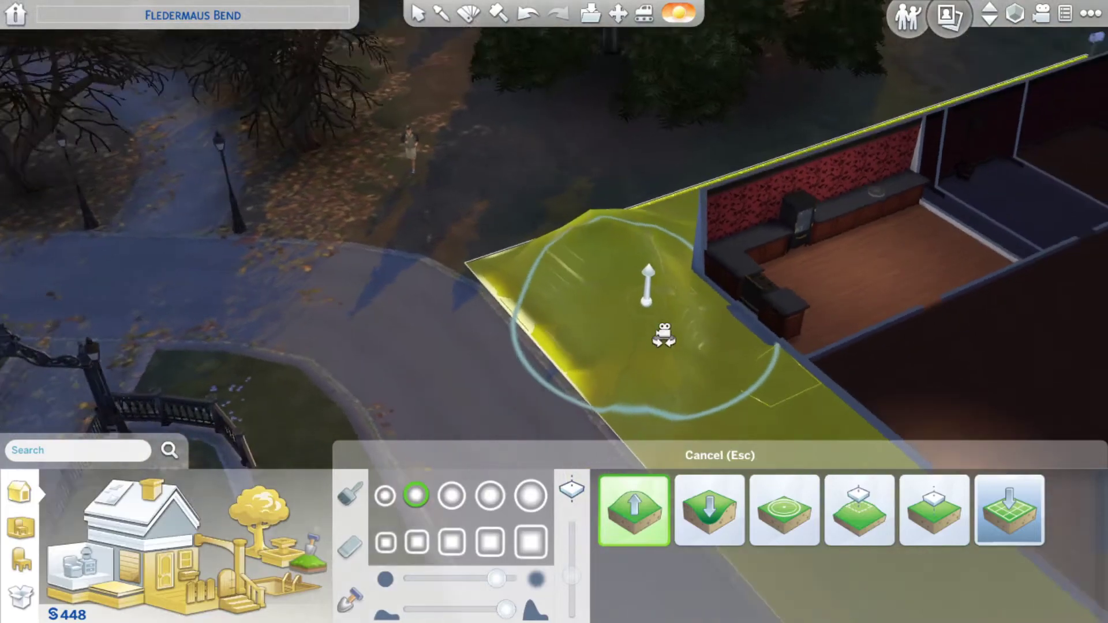
drag(655, 334, 1040, 329)
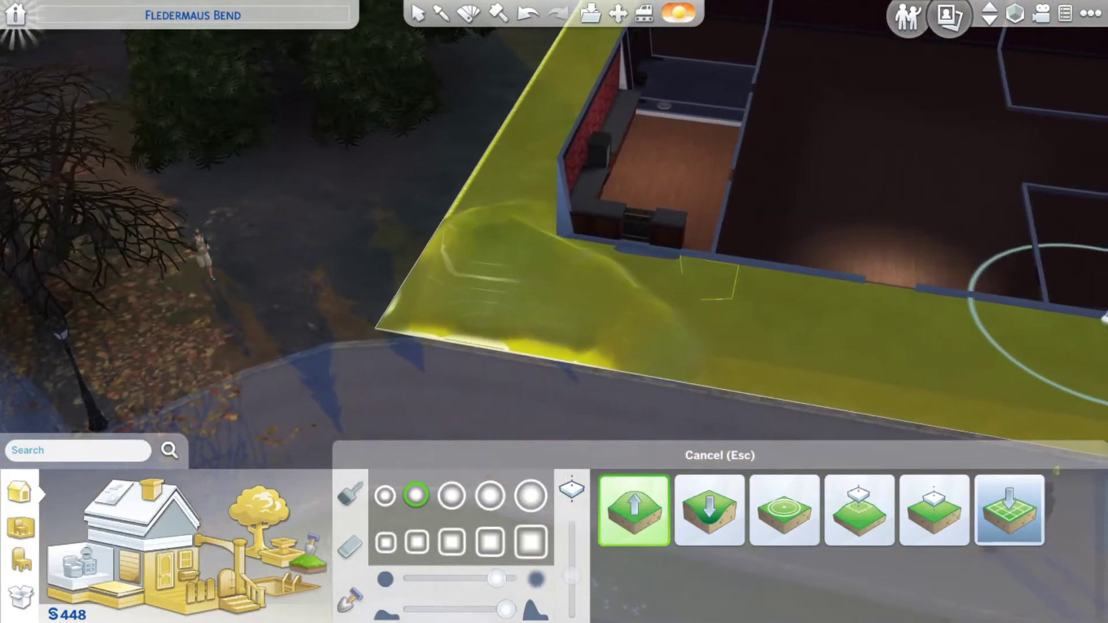
scroll(554, 260, up, 1)
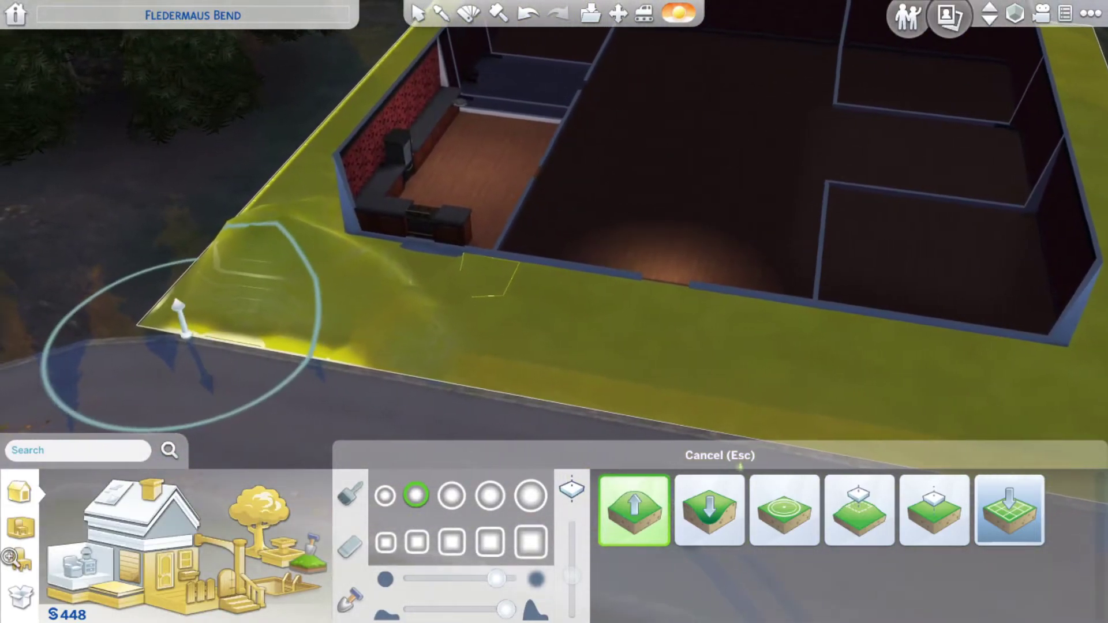
- Leave terrain tools and browse the bedroom furniture in the object catalog
click(23, 526)
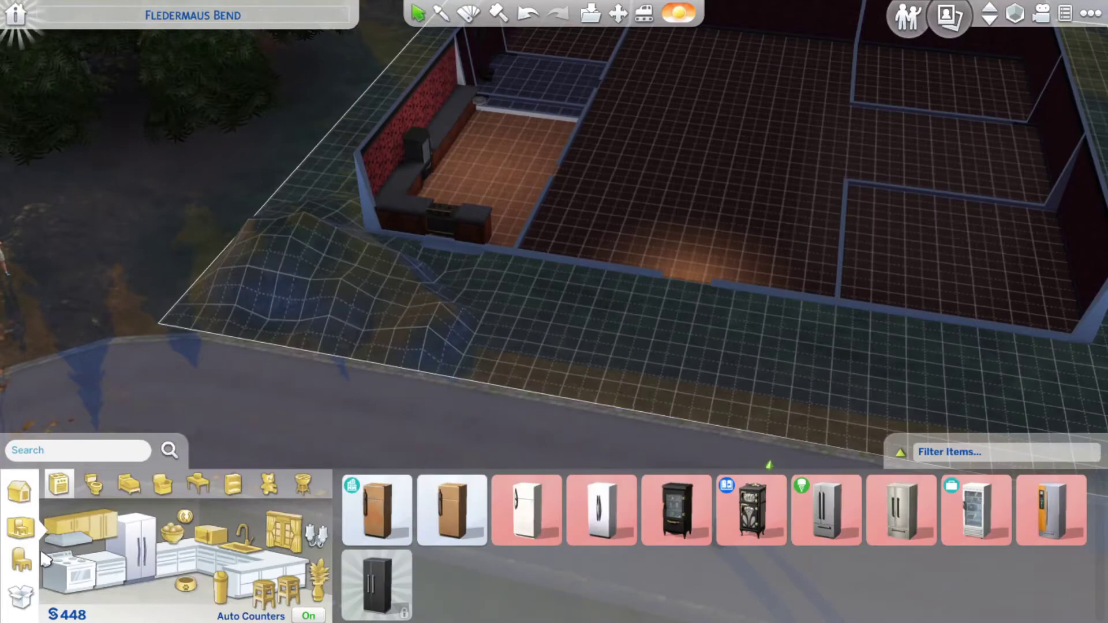
click(22, 560)
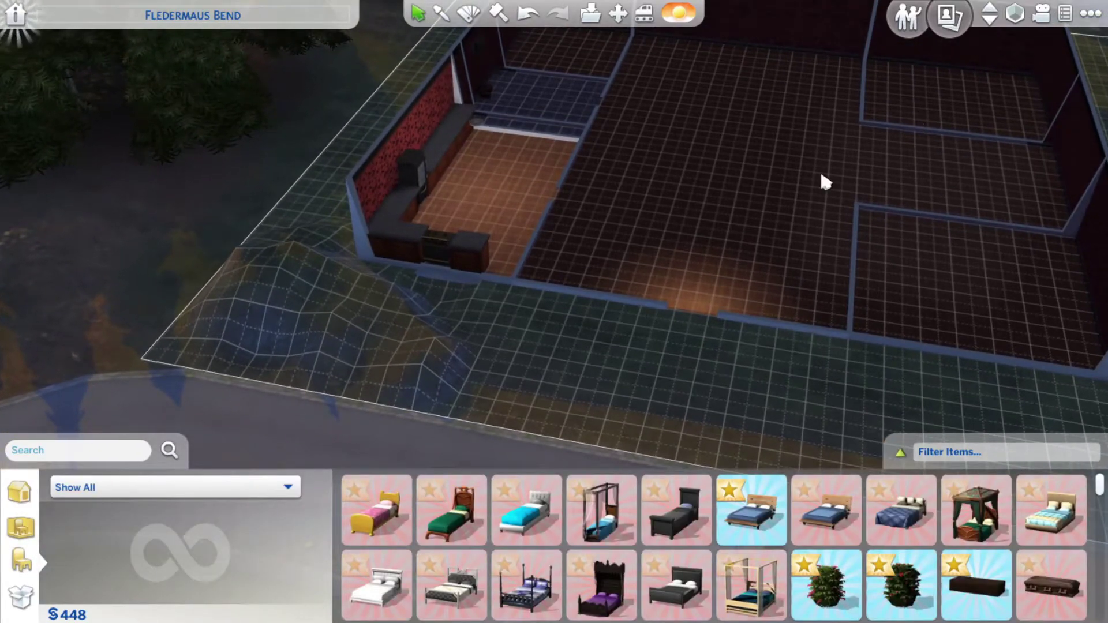
drag(820, 179, 834, 184)
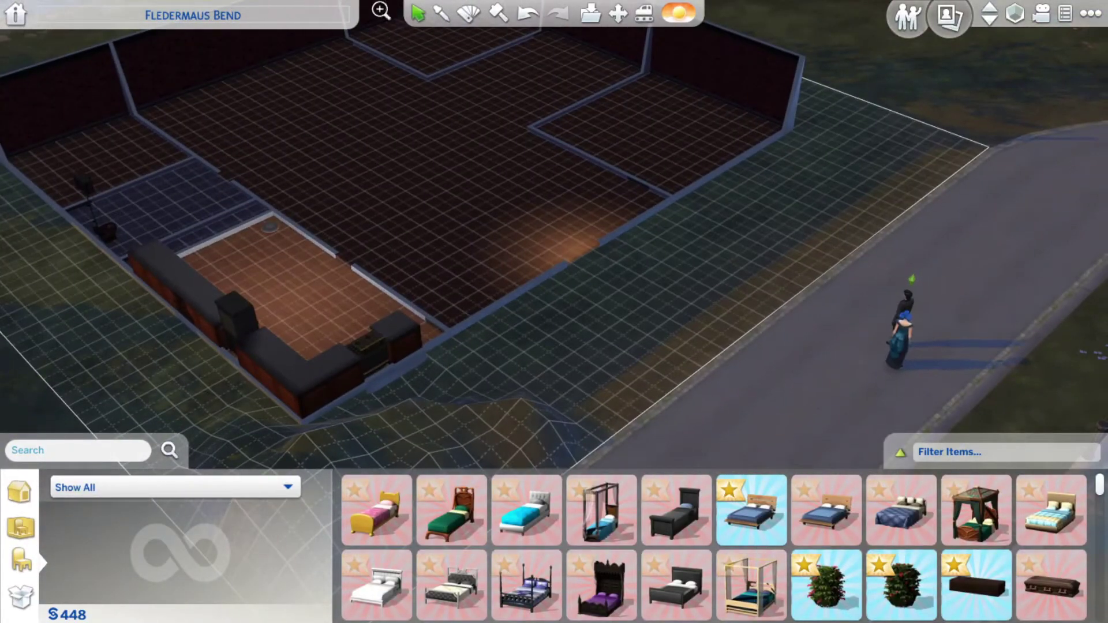
scroll(386, 204, up, 4)
mouse_move(519, 260)
mouse_down()
mouse_move(387, 203)
mouse_move(536, 260)
mouse_up()
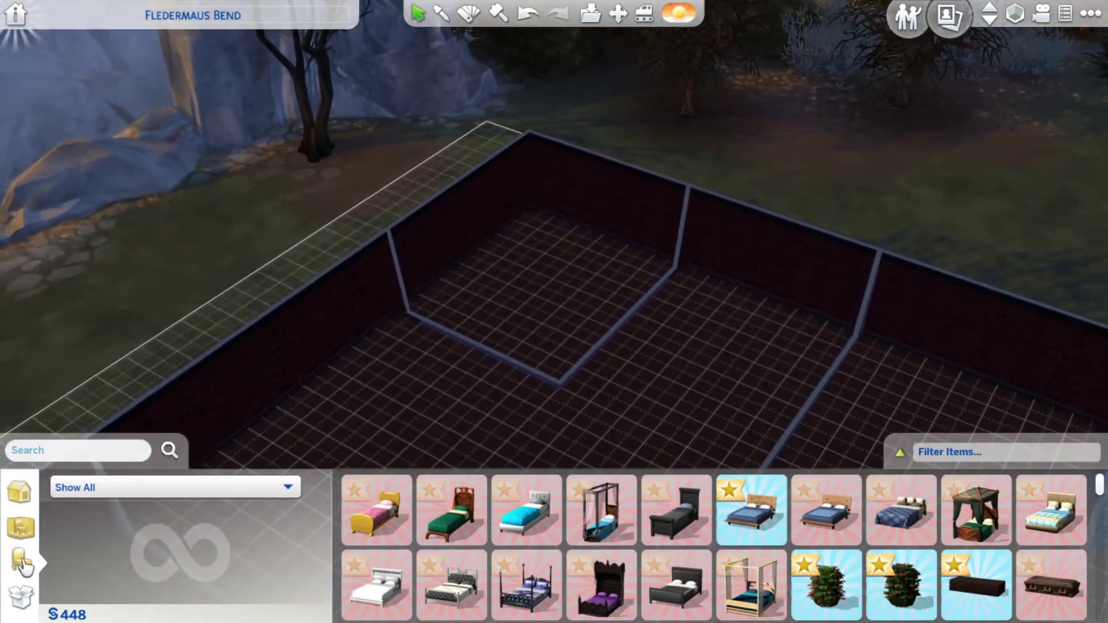
scroll(434, 519, down, 3)
scroll(520, 537, down, 3)
scroll(567, 554, down, 3)
scroll(568, 555, down, 4)
scroll(572, 550, down, 4)
scroll(589, 546, down, 4)
scroll(604, 541, down, 2)
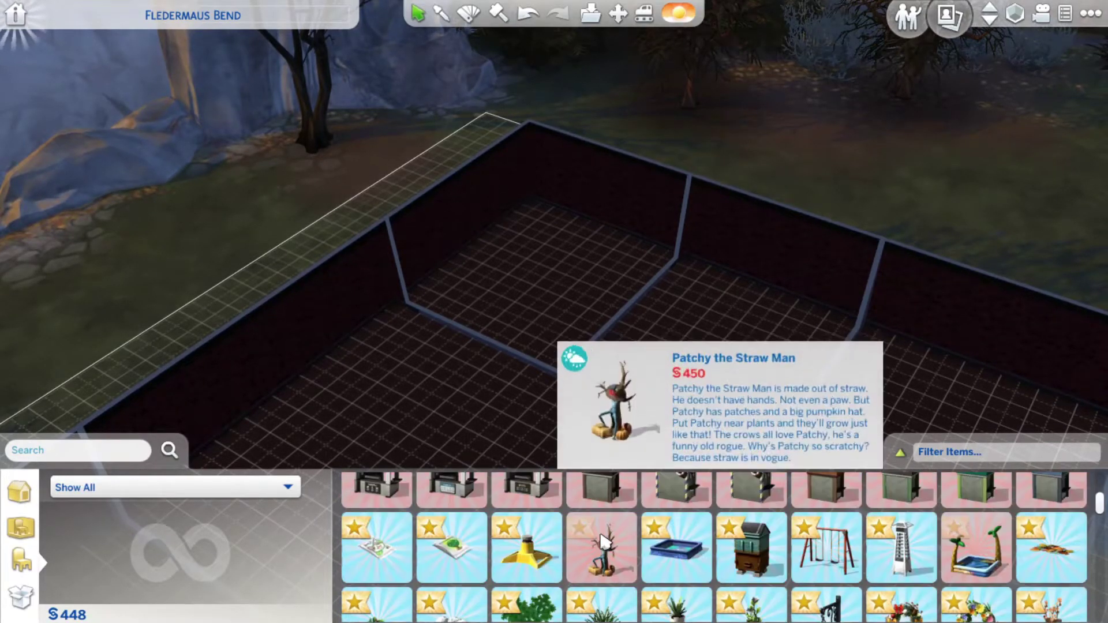
scroll(605, 542, down, 3)
scroll(606, 541, down, 3)
scroll(615, 537, down, 3)
scroll(636, 533, down, 2)
scroll(692, 532, down, 3)
scroll(745, 538, down, 3)
scroll(753, 541, up, 3)
scroll(758, 542, up, 3)
scroll(757, 541, down, 3)
scroll(758, 540, down, 3)
- Try and cancel the Large Webbed Vertical Crack, Large Tear and Medium Chipping decals
click(758, 539)
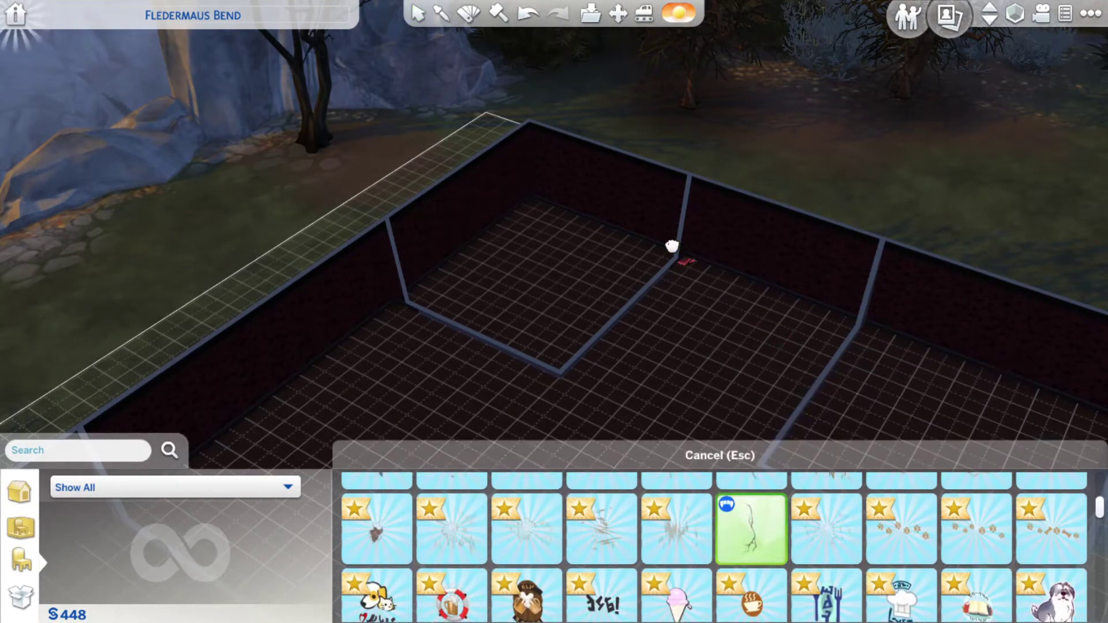
key(Escape)
click(827, 530)
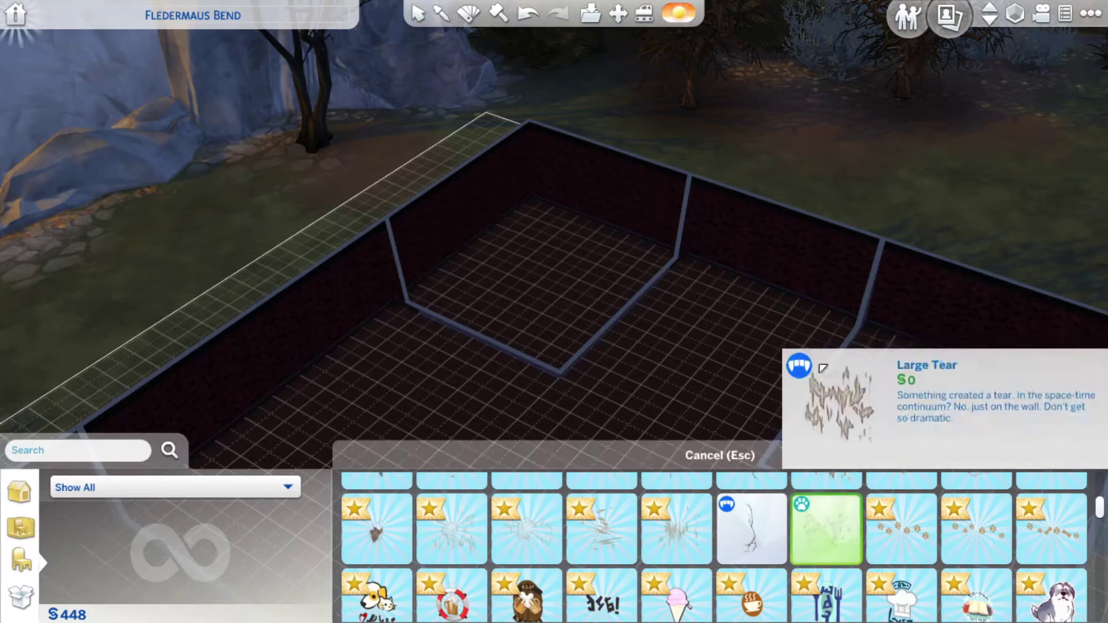
key(Escape)
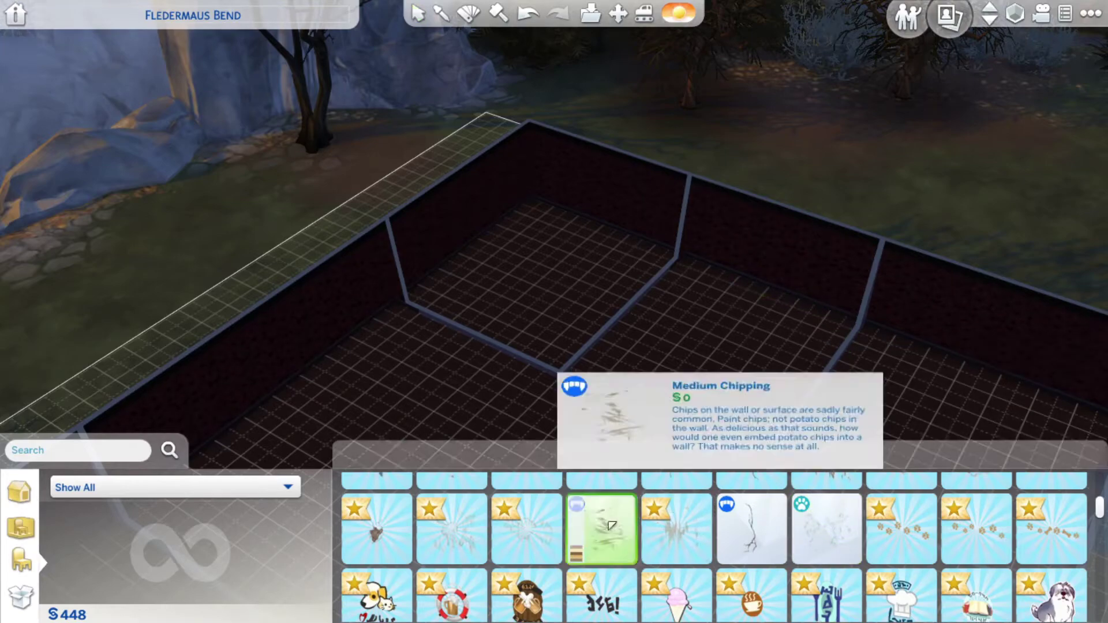
click(602, 529)
key(Escape)
scroll(414, 315, up, 3)
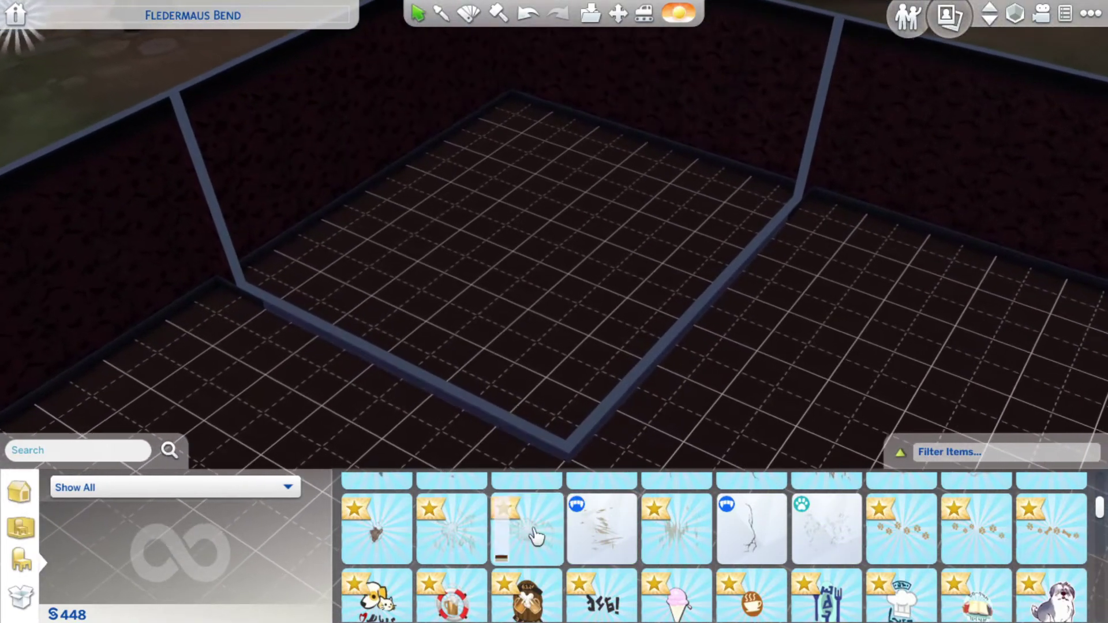
scroll(563, 537, down, 5)
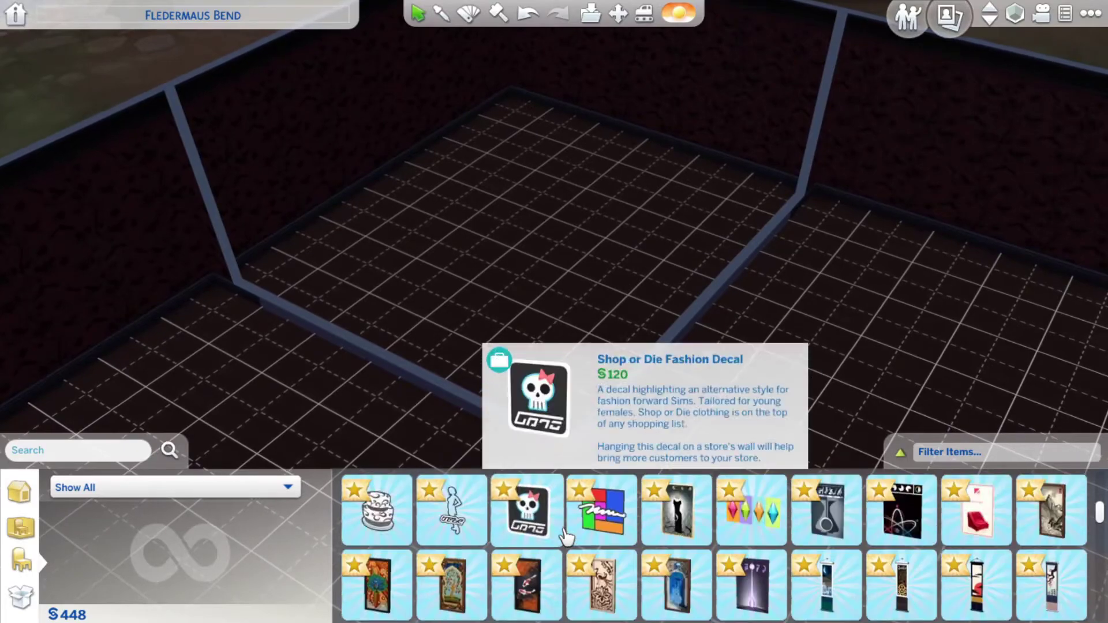
scroll(565, 537, down, 3)
scroll(606, 536, down, 3)
scroll(694, 541, down, 3)
scroll(774, 545, down, 2)
scroll(773, 544, up, 1)
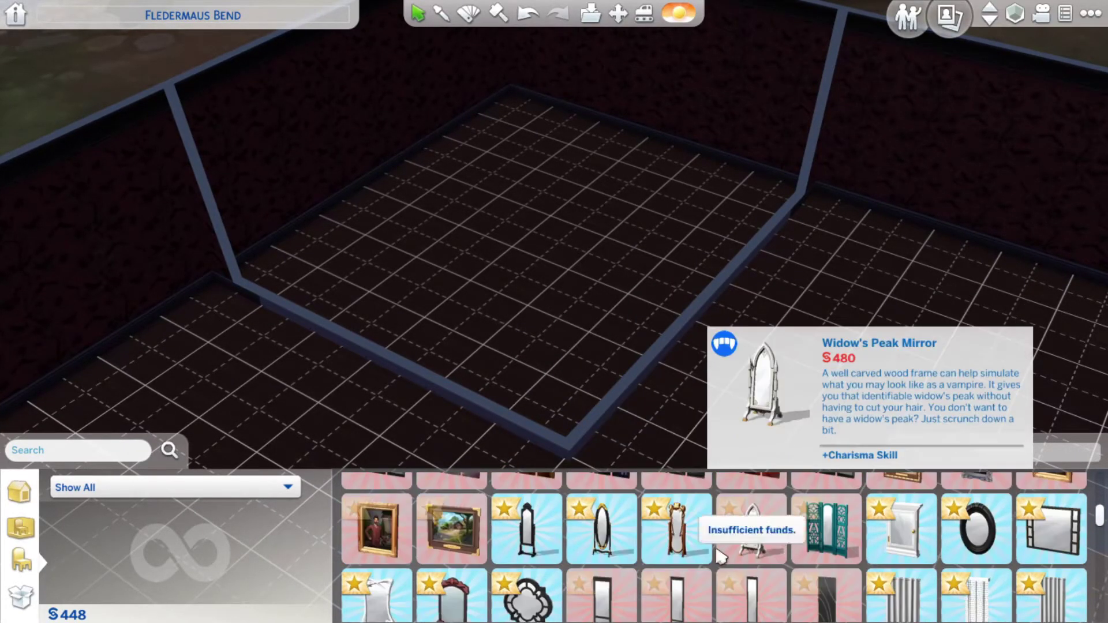
scroll(721, 554, down, 3)
scroll(709, 558, down, 2)
scroll(692, 563, down, 2)
scroll(693, 565, down, 2)
scroll(693, 565, down, 2)
scroll(693, 564, down, 2)
scroll(691, 565, down, 2)
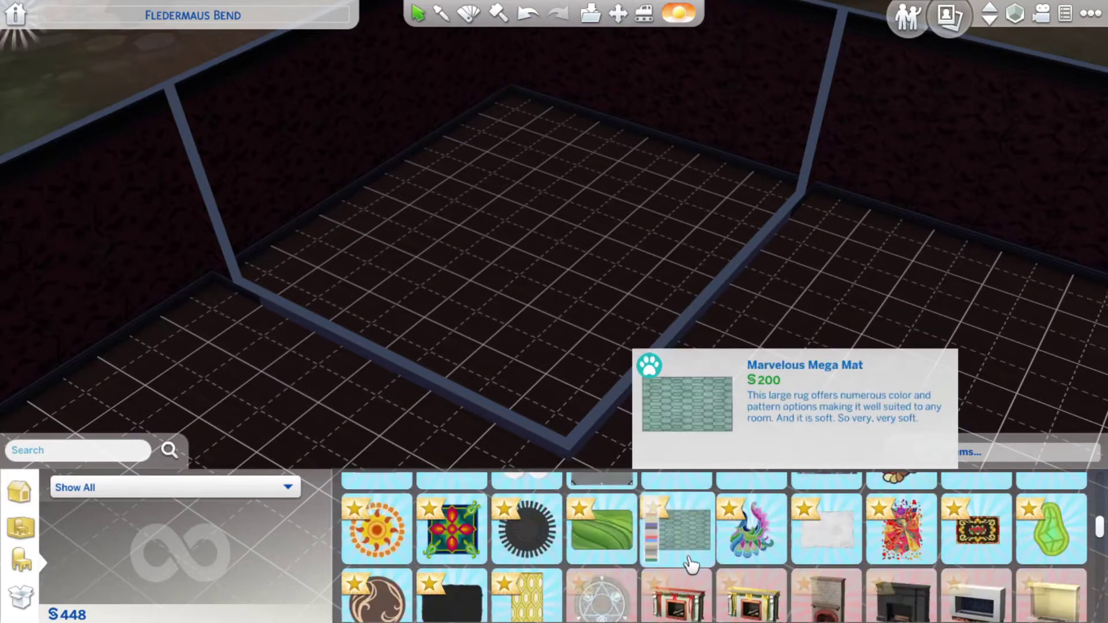
scroll(690, 565, down, 2)
scroll(691, 564, down, 2)
scroll(691, 565, down, 2)
scroll(623, 590, down, 2)
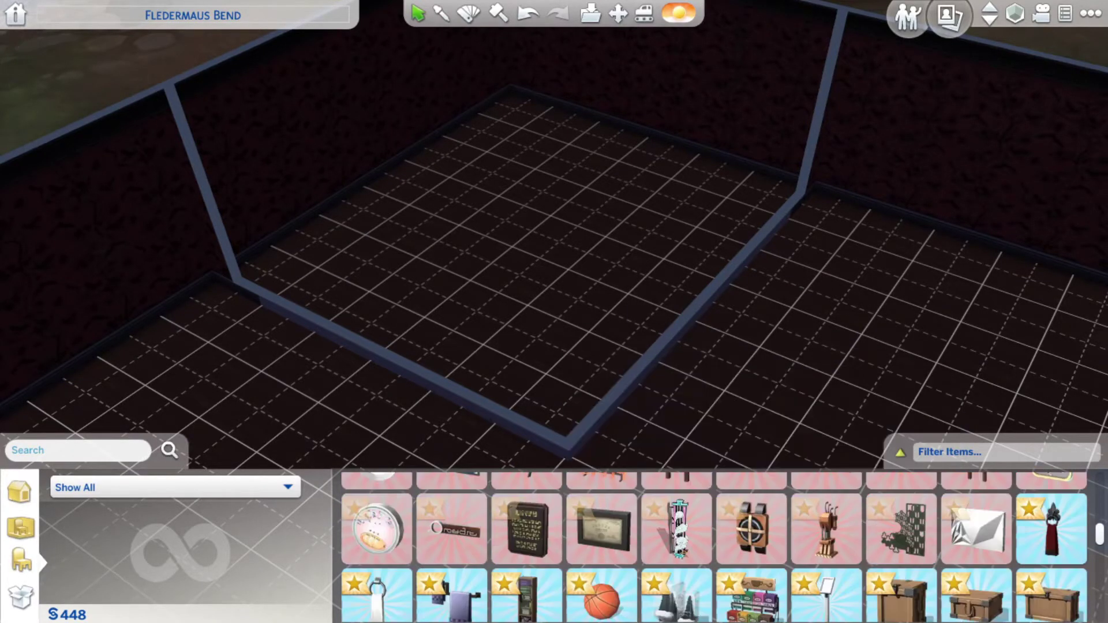
scroll(762, 537, down, 2)
scroll(762, 537, down, 2)
scroll(762, 537, down, 2)
scroll(779, 541, down, 2)
scroll(797, 544, down, 2)
scroll(804, 543, down, 2)
scroll(804, 544, down, 2)
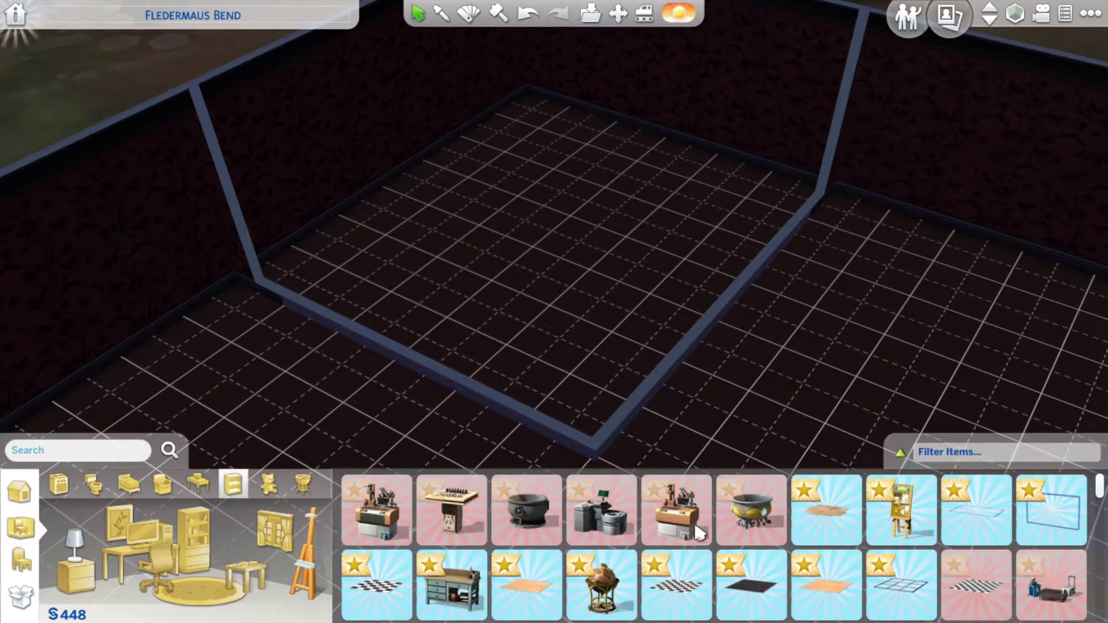
scroll(699, 530, down, 2)
scroll(727, 537, down, 2)
scroll(745, 546, down, 2)
scroll(758, 557, down, 2)
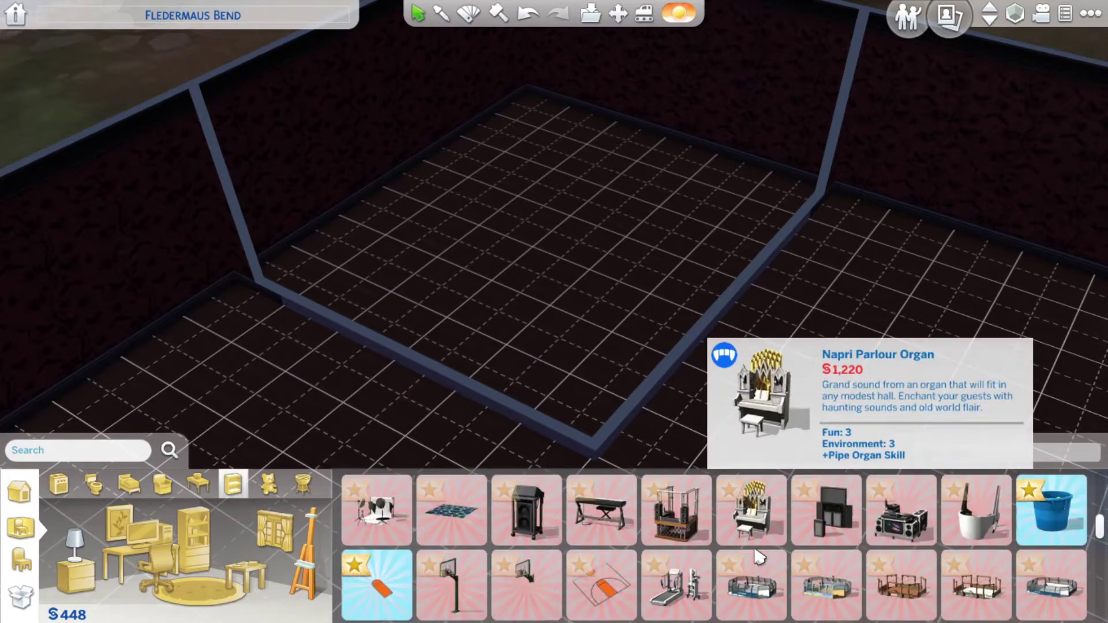
click(1067, 510)
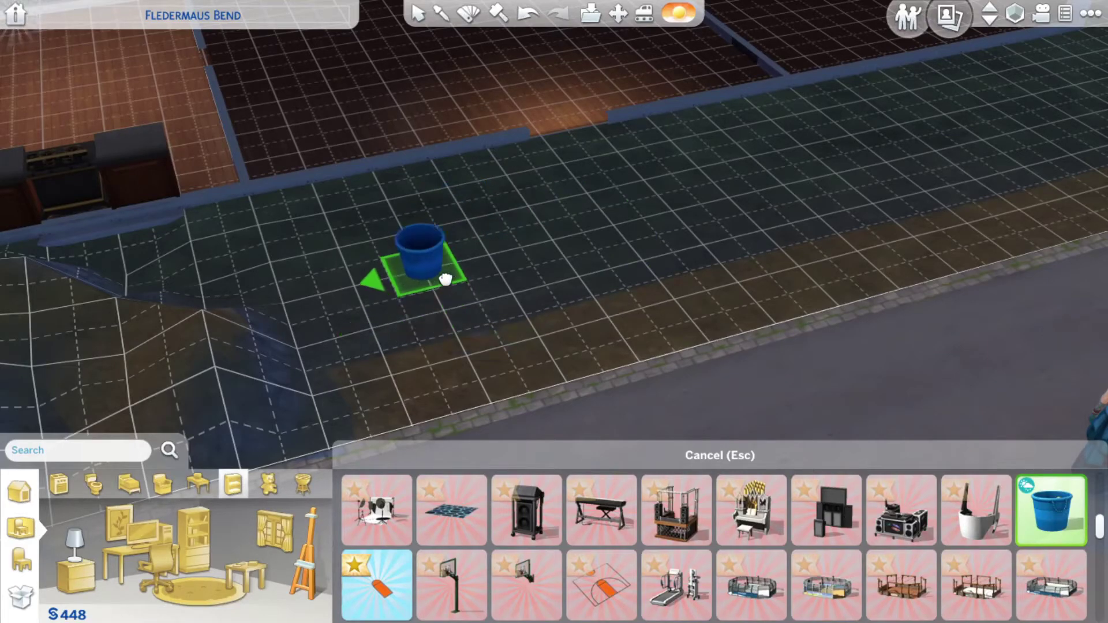
click(445, 279)
scroll(528, 269, down, 5)
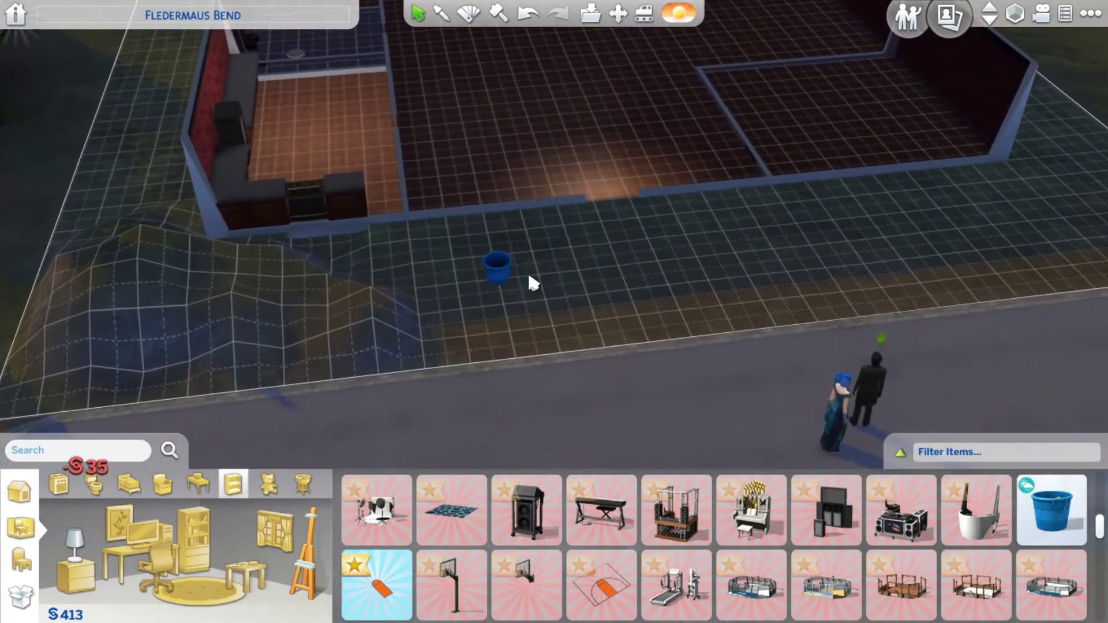
scroll(527, 269, up, 3)
scroll(528, 269, down, 3)
scroll(527, 270, up, 3)
scroll(528, 269, down, 2)
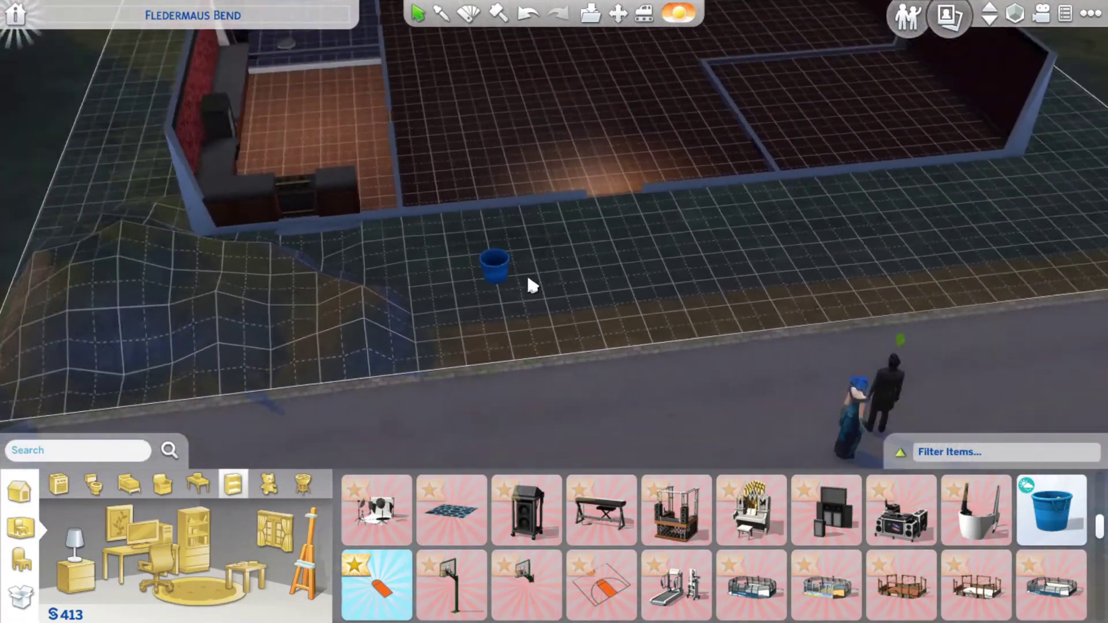
scroll(527, 273, down, 2)
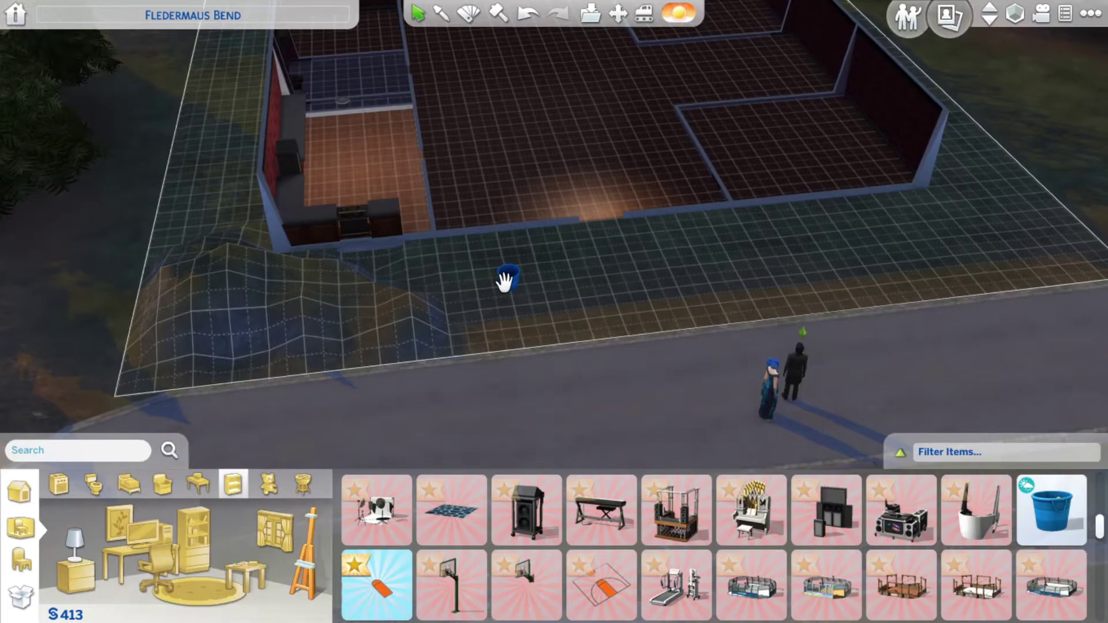
scroll(507, 279, up, 5)
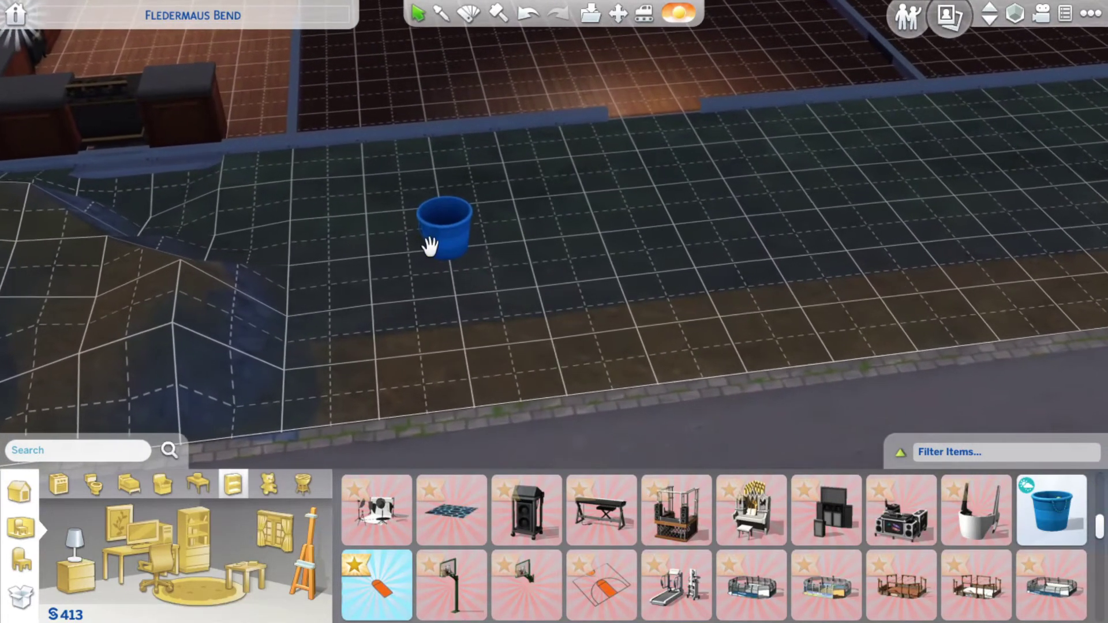
mouse_move(431, 247)
mouse_down()
mouse_move(443, 256)
mouse_move(434, 251)
mouse_up()
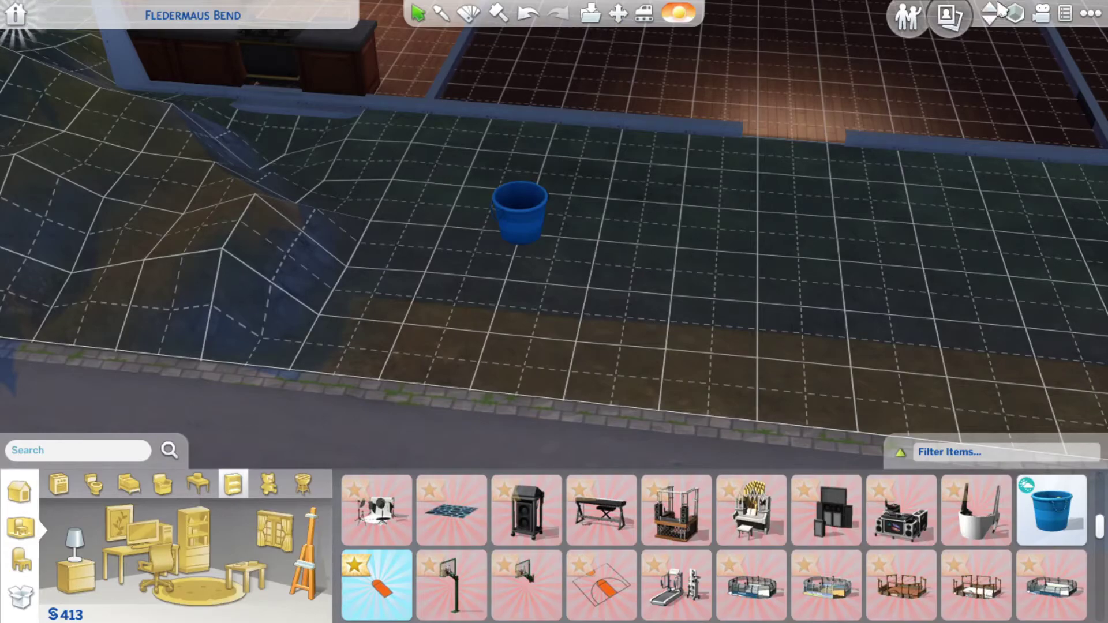
drag(434, 170, 812, 341)
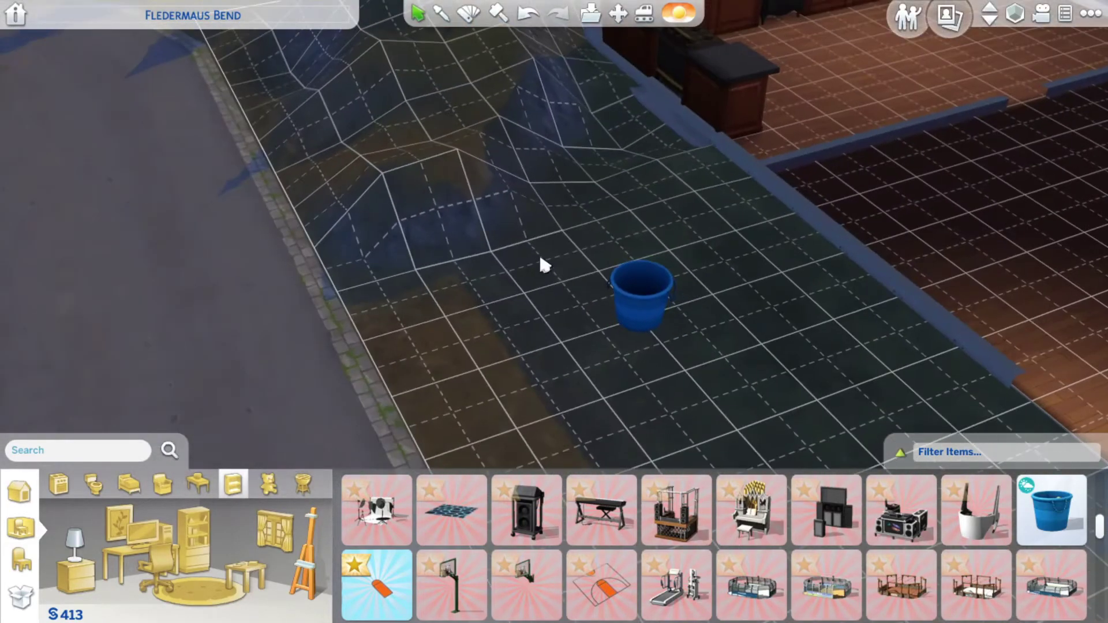
scroll(537, 260, down, 5)
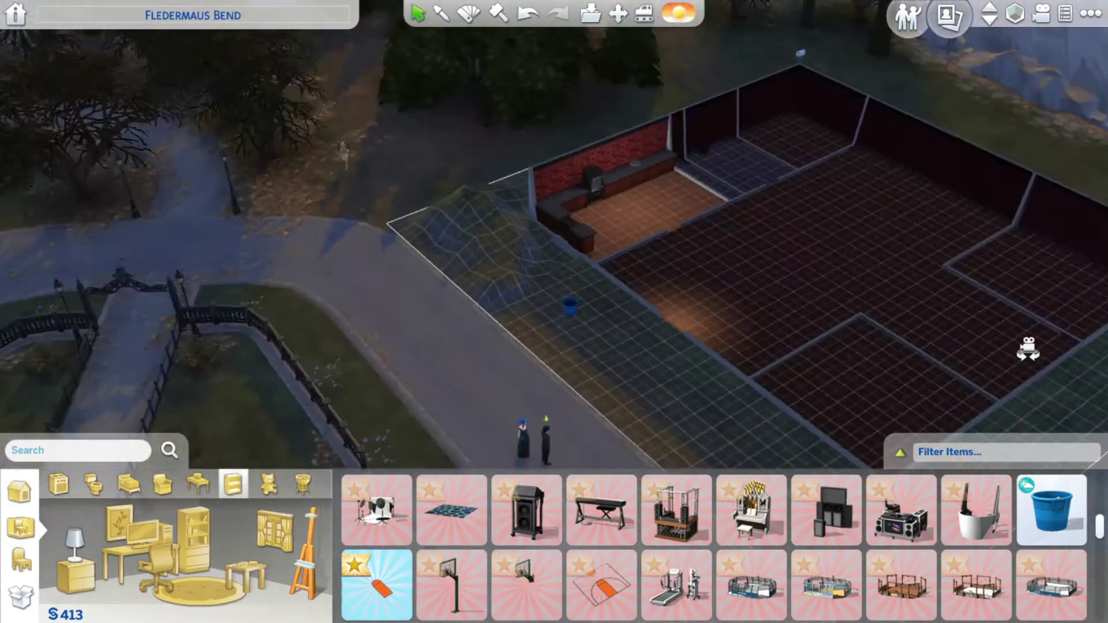
drag(979, 337, 693, 347)
scroll(520, 253, up, 4)
scroll(518, 253, up, 2)
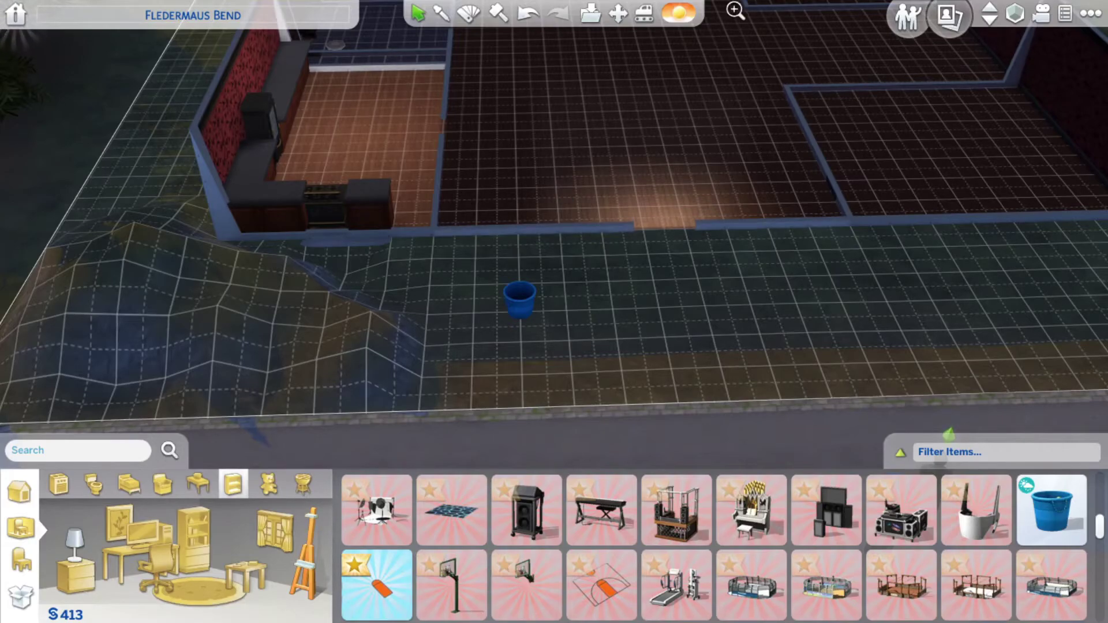
scroll(510, 251, up, 3)
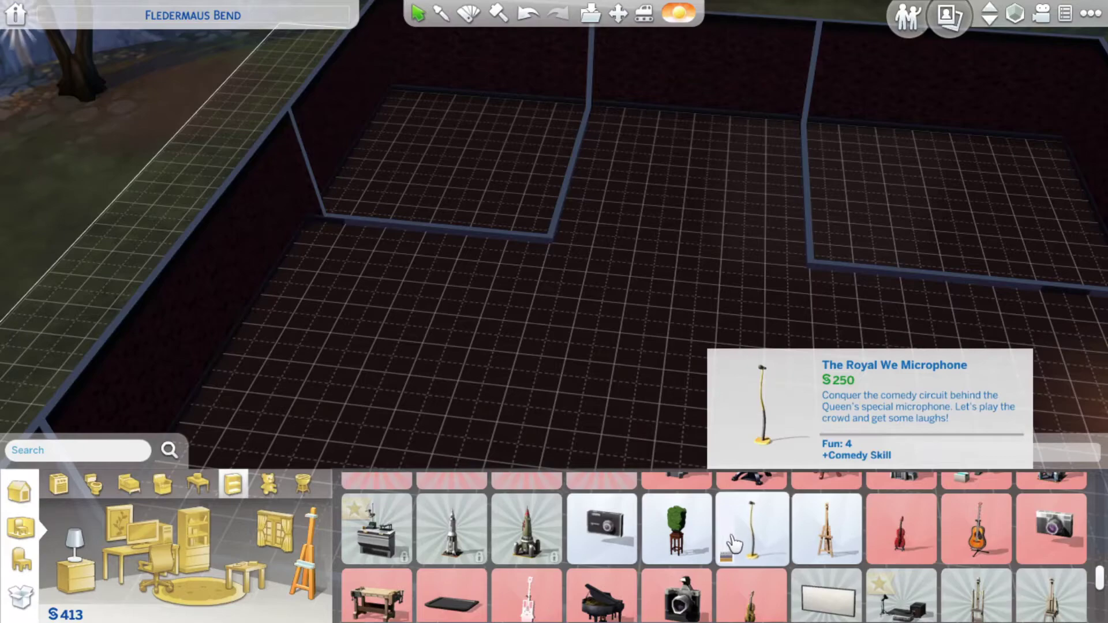
- Place a punching bag in the large room
click(832, 546)
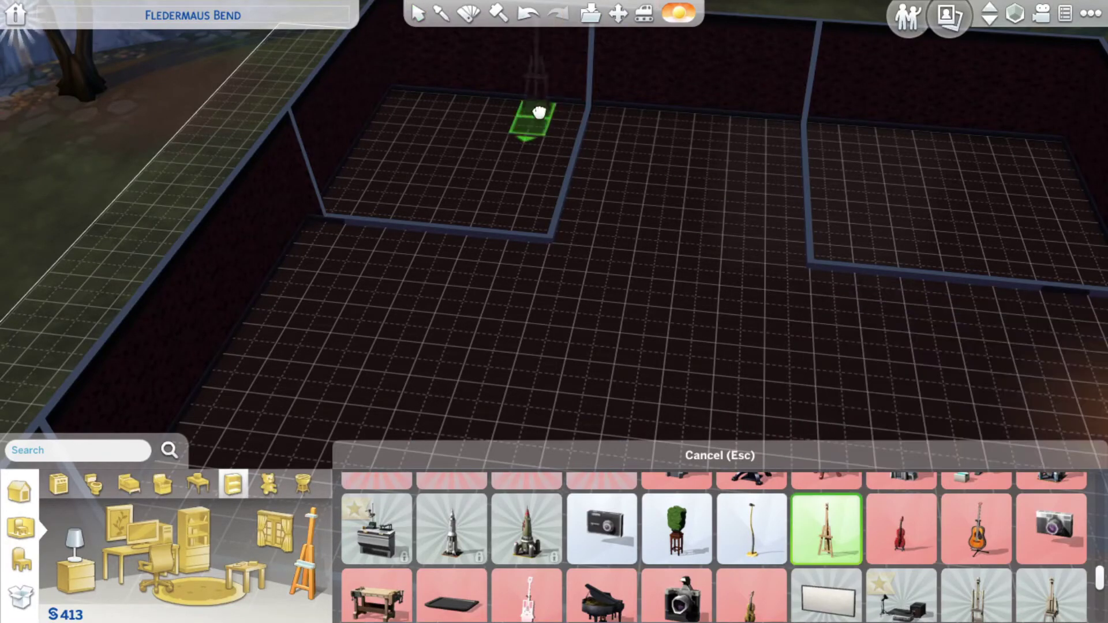
scroll(719, 546, down, 2)
scroll(719, 545, down, 1)
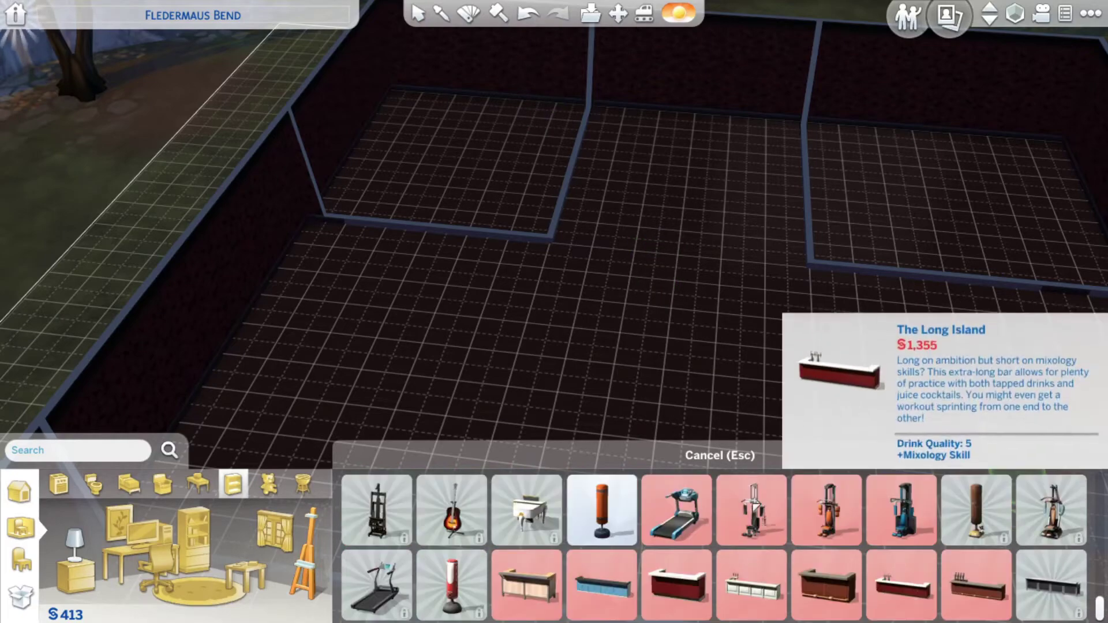
click(617, 498)
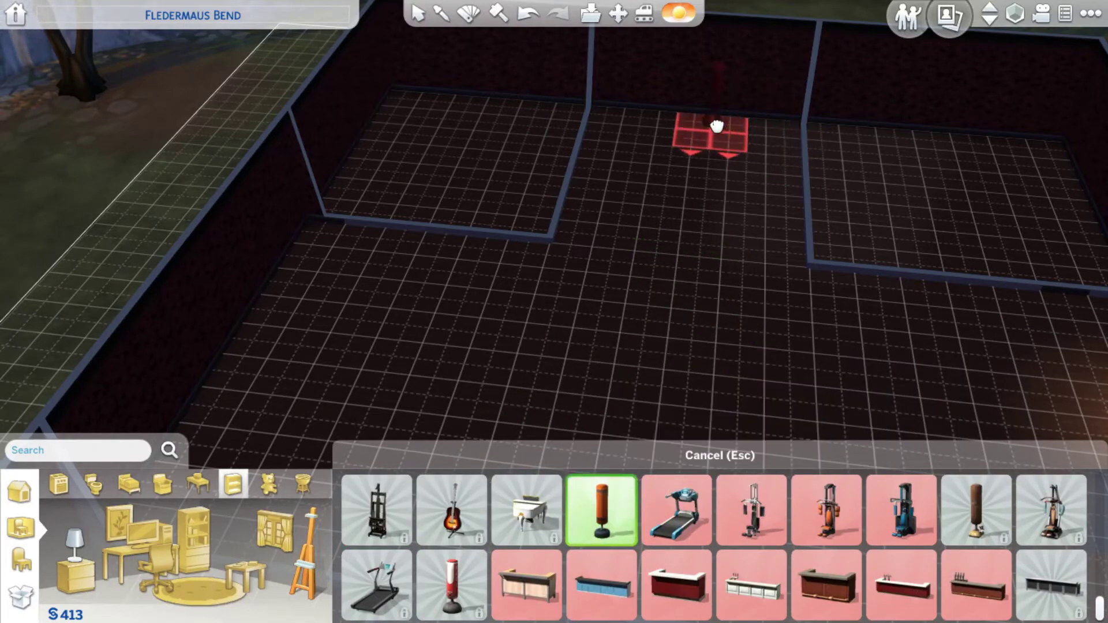
click(687, 159)
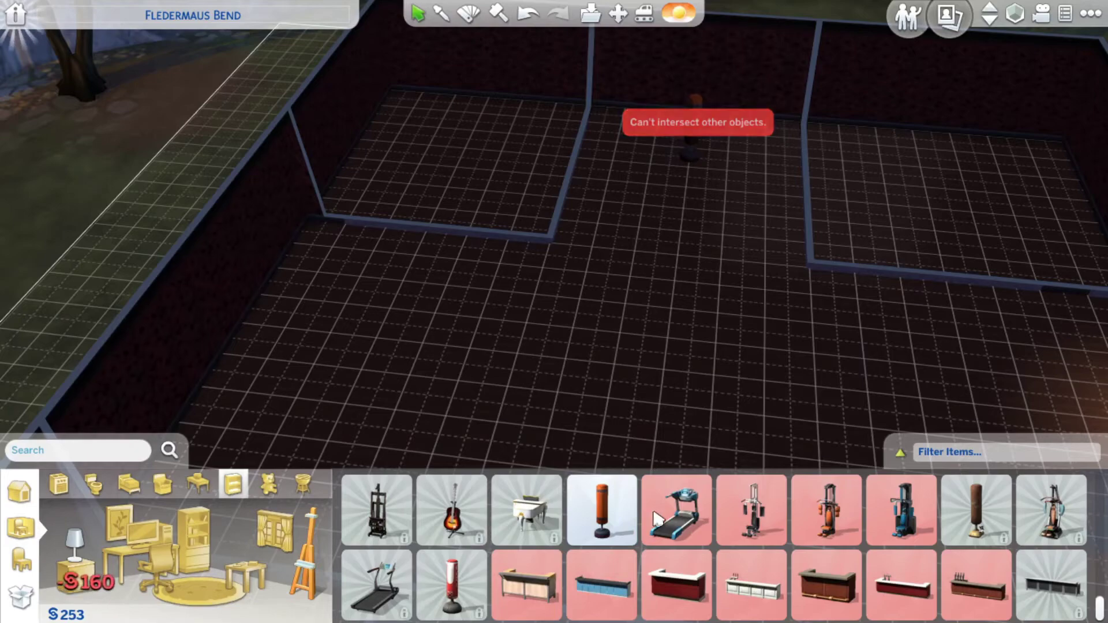
scroll(655, 537, down, 1)
scroll(655, 563, down, 1)
scroll(650, 598, down, 1)
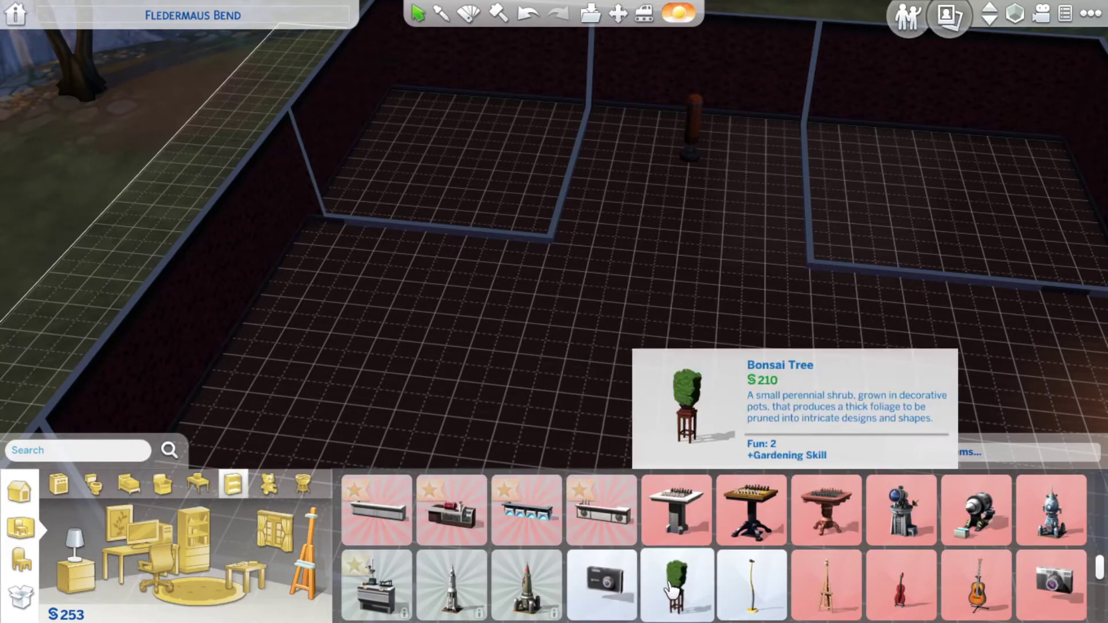
scroll(670, 589, down, 2)
scroll(671, 589, down, 2)
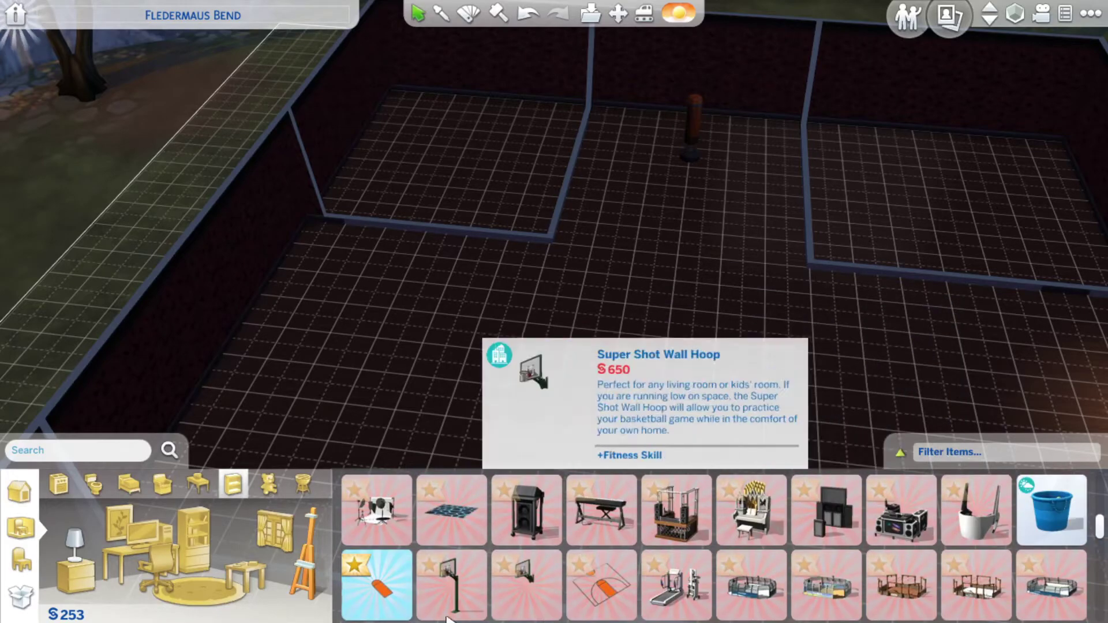
- Lay two basketball court marking pieces on the lawn and try buying the hoop
click(378, 585)
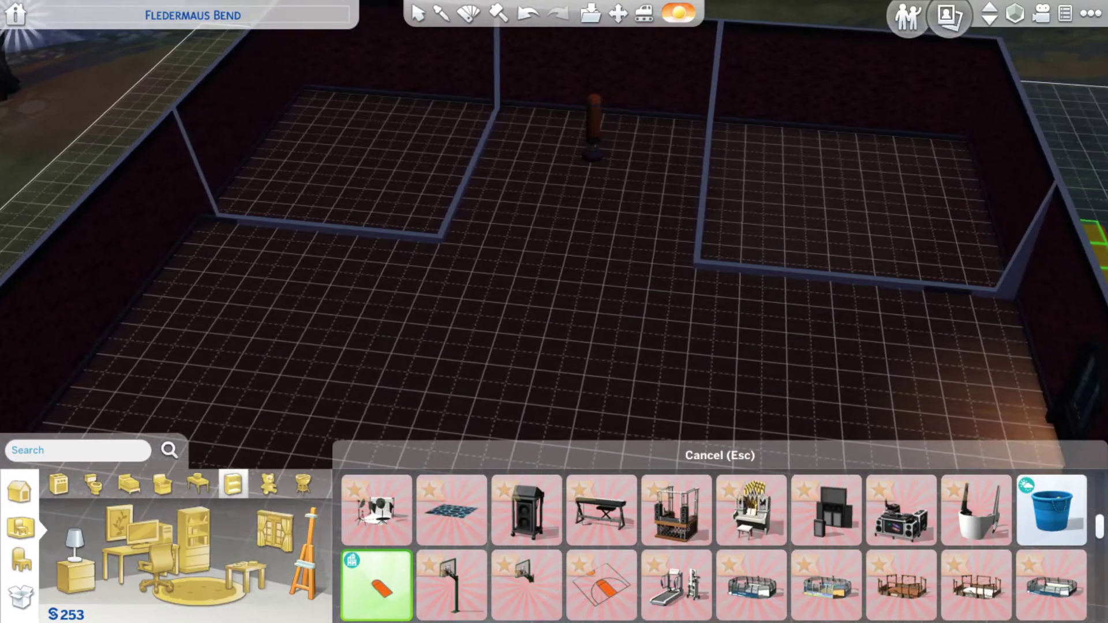
drag(260, 259, 691, 237)
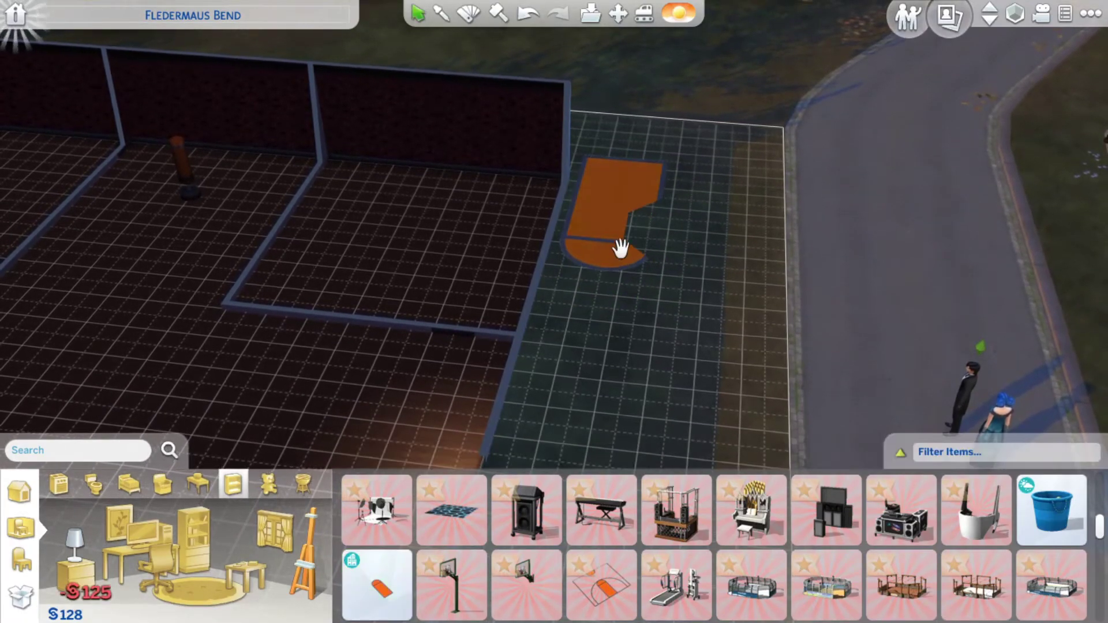
scroll(620, 248, up, 2)
scroll(632, 253, down, 4)
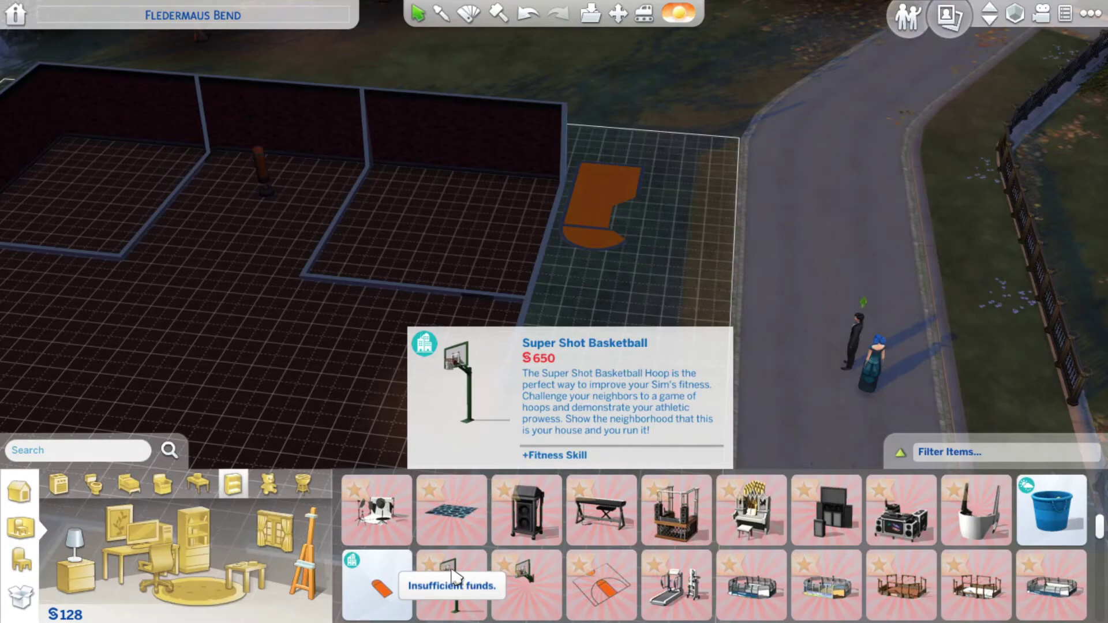
click(378, 585)
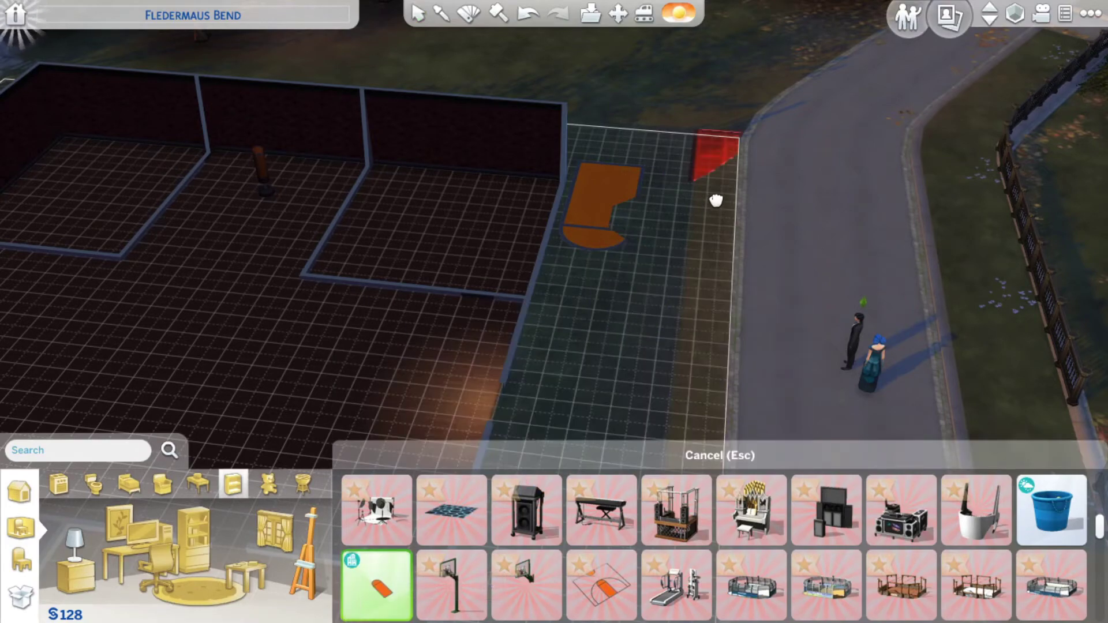
click(685, 237)
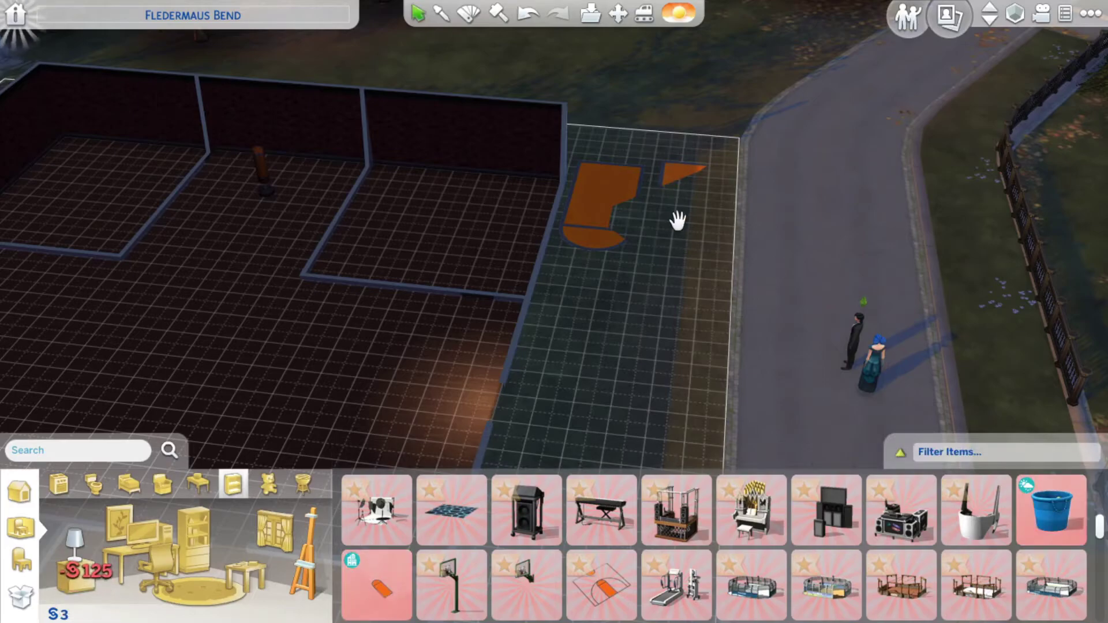
scroll(679, 221, up, 3)
scroll(678, 220, up, 2)
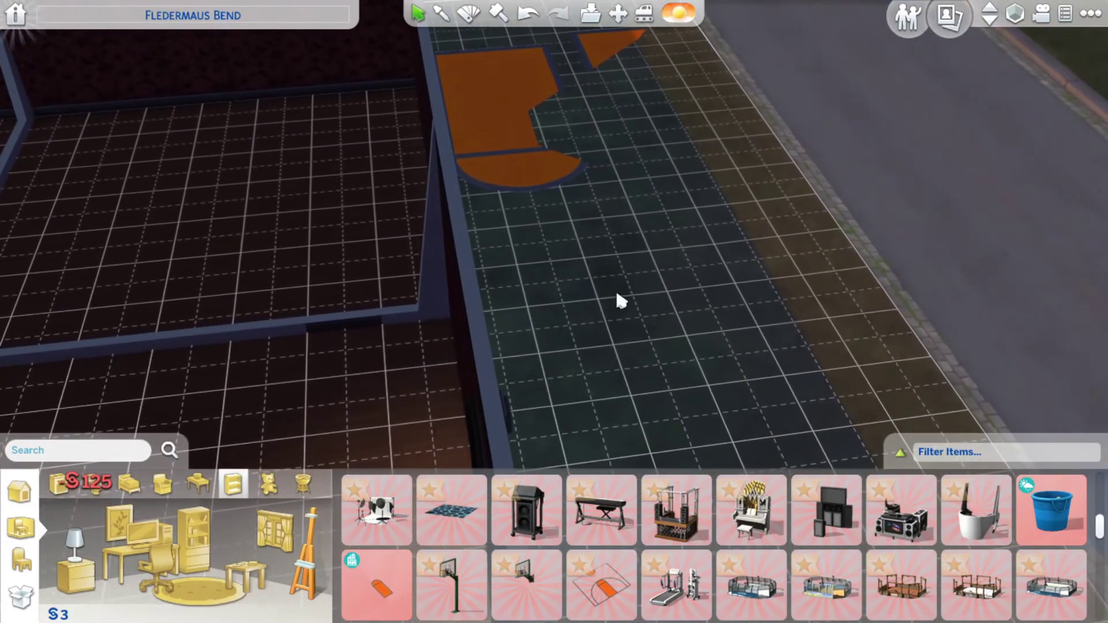
click(465, 583)
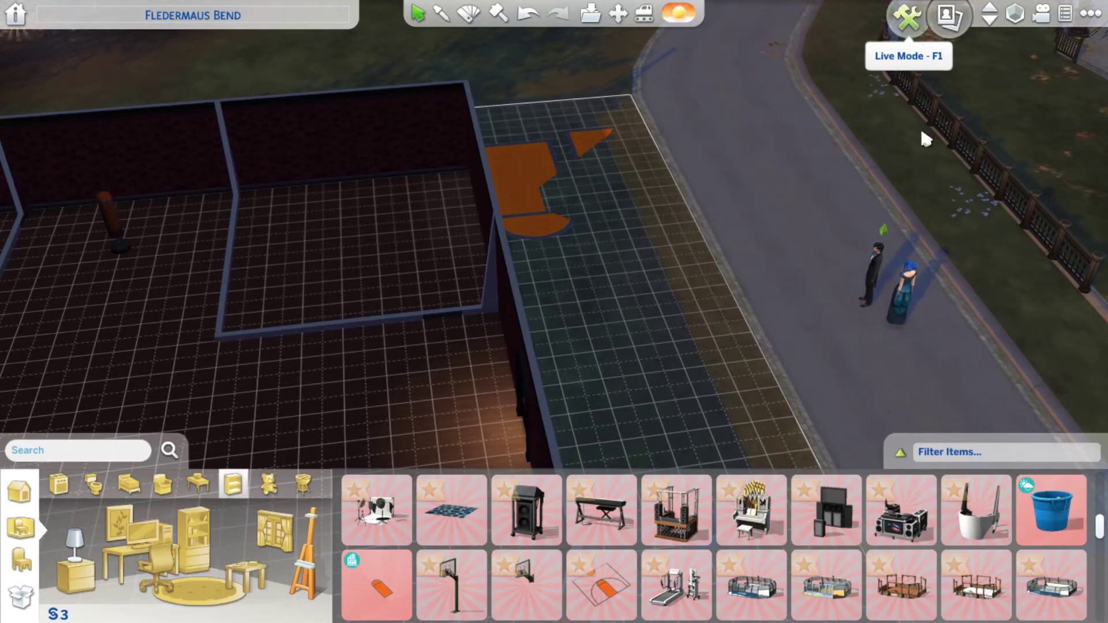
- Enter Live Mode with F1 and orbit the camera to the two Sims on the road
key(F1)
drag(921, 173, 796, 319)
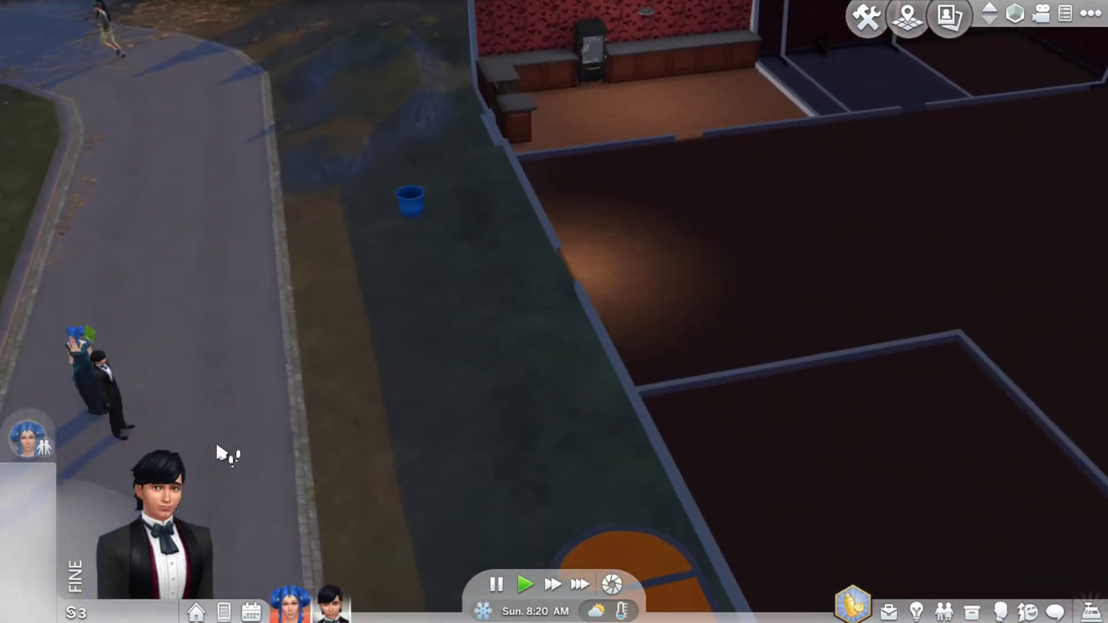
scroll(294, 442, up, 3)
drag(295, 433, 520, 347)
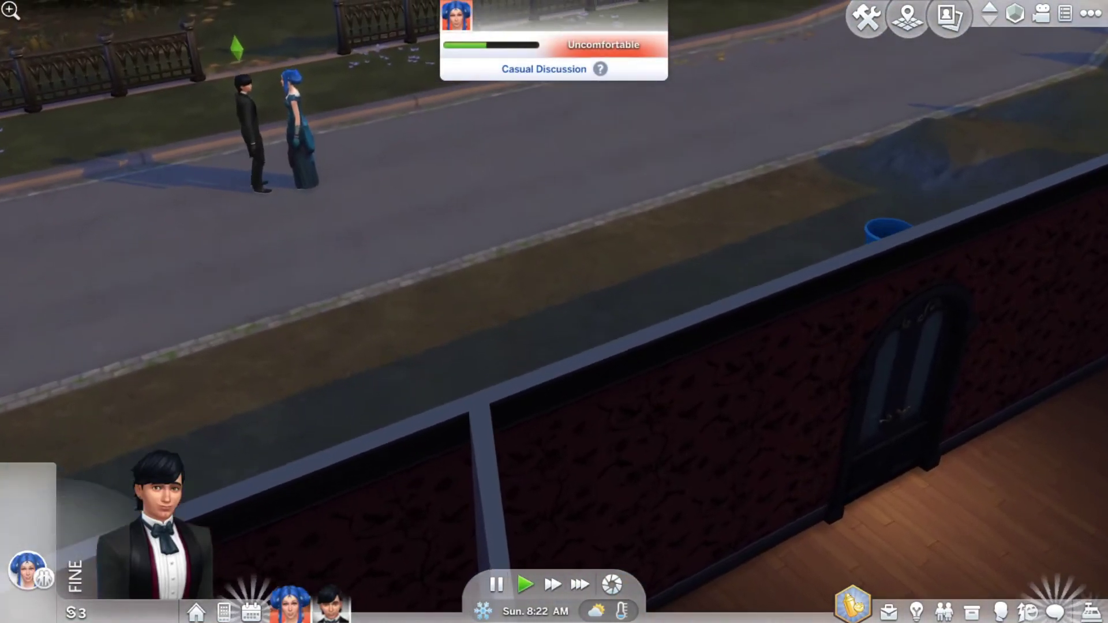
drag(520, 260, 360, 465)
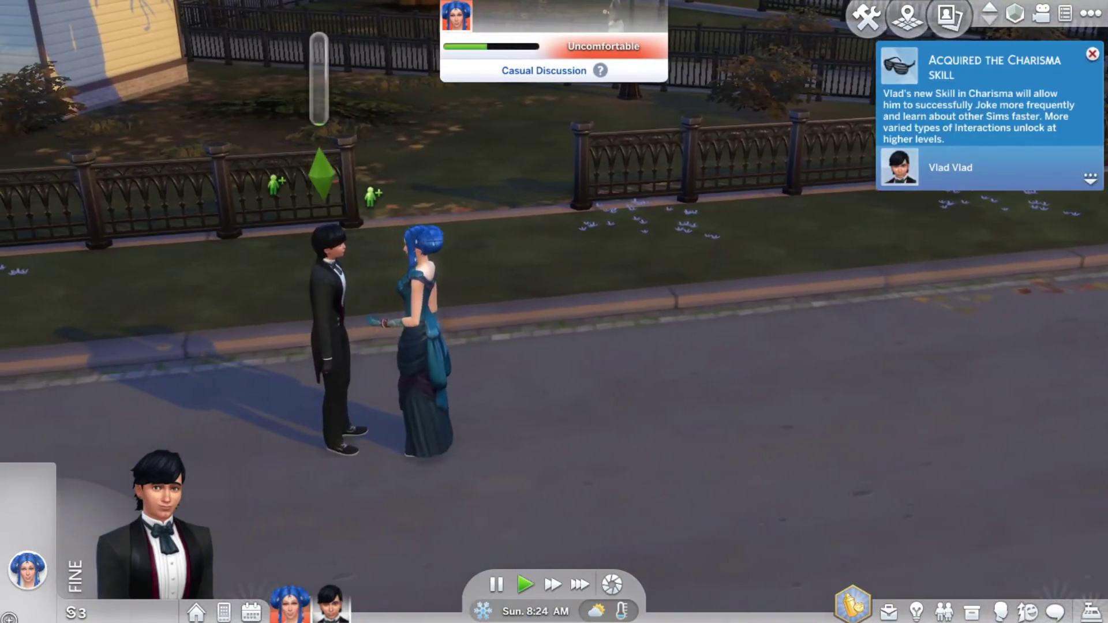
mouse_move(384, 458)
mouse_down()
mouse_move(537, 380)
mouse_move(493, 257)
mouse_up()
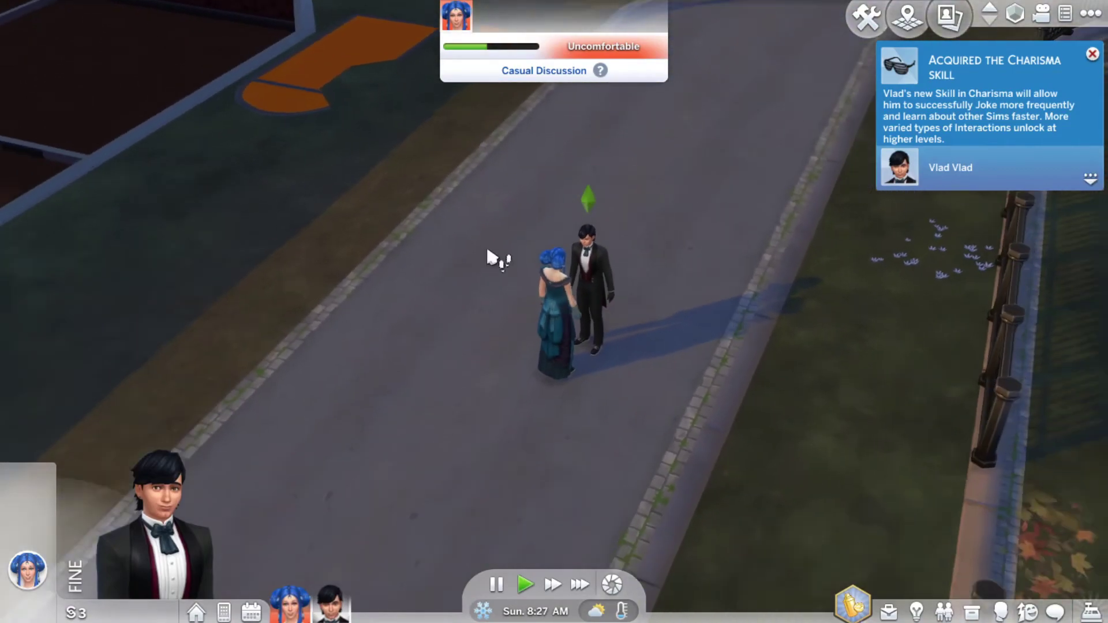
scroll(494, 257, down, 3)
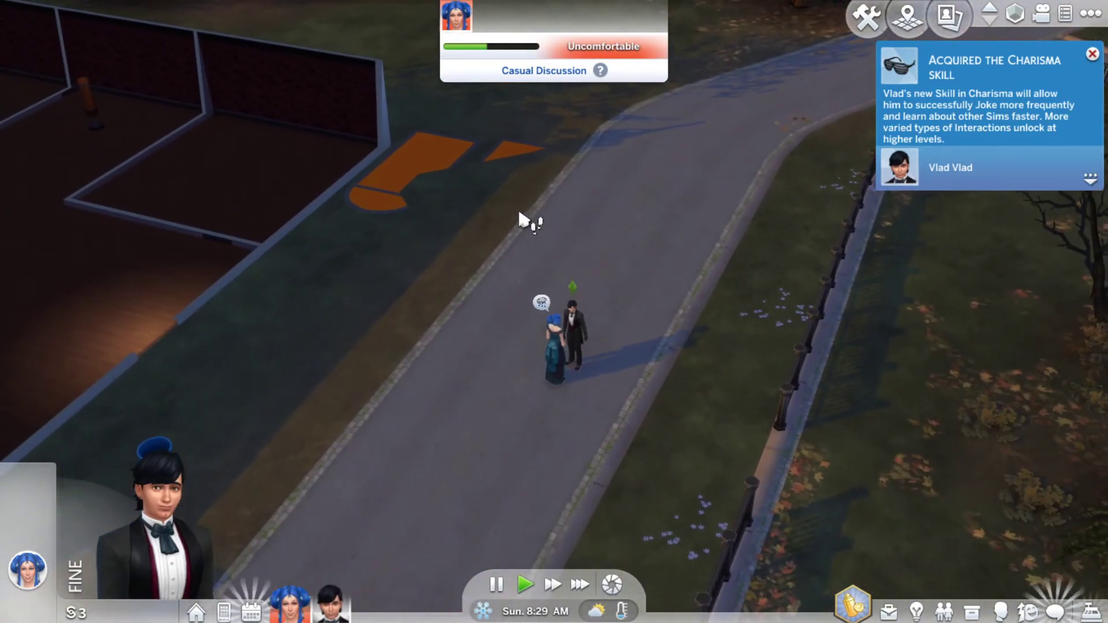
drag(523, 220, 494, 286)
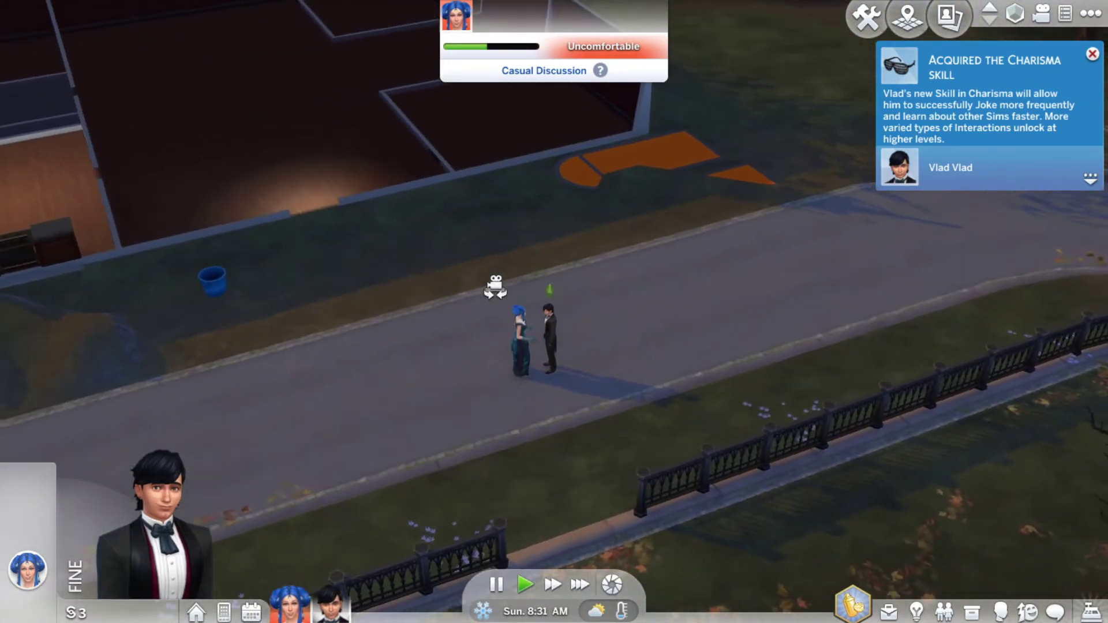
scroll(495, 285, down, 5)
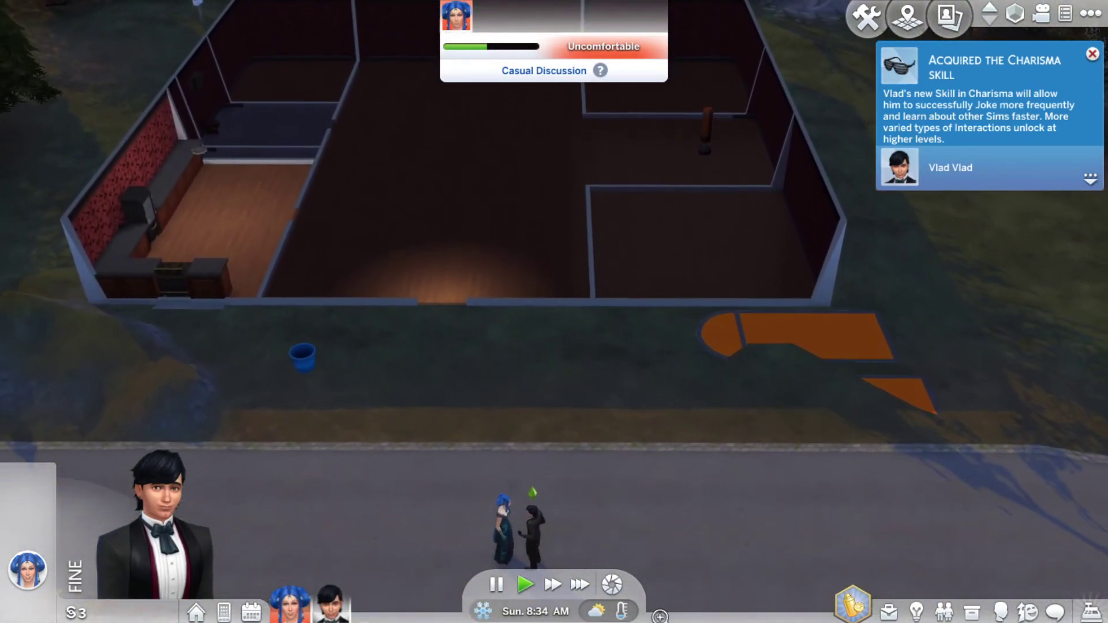
scroll(723, 540, up, 5)
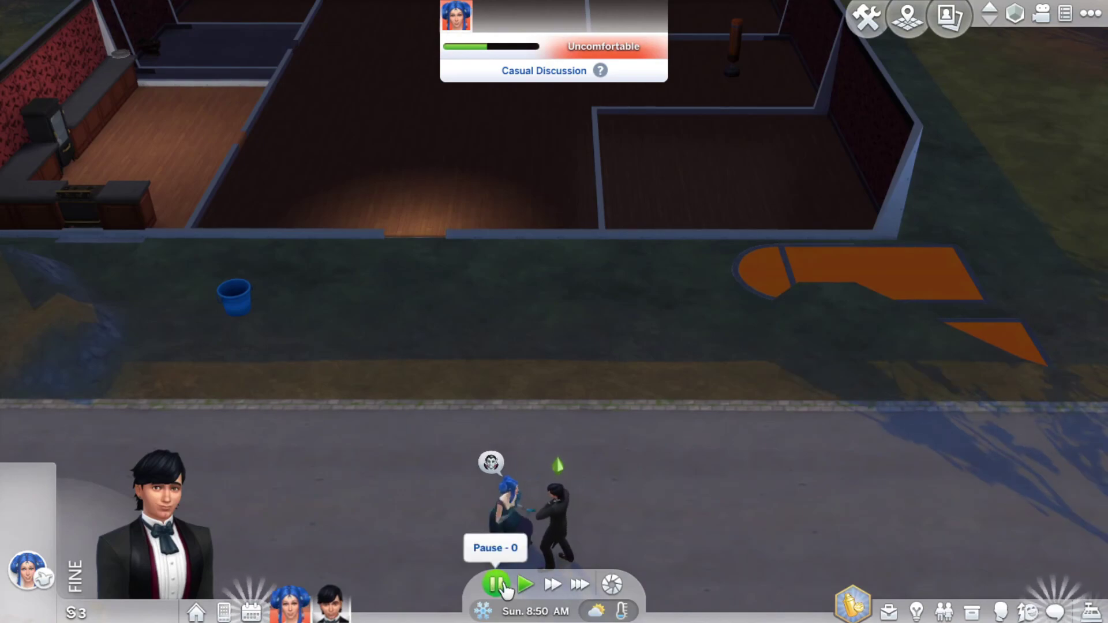
scroll(496, 555, up, 3)
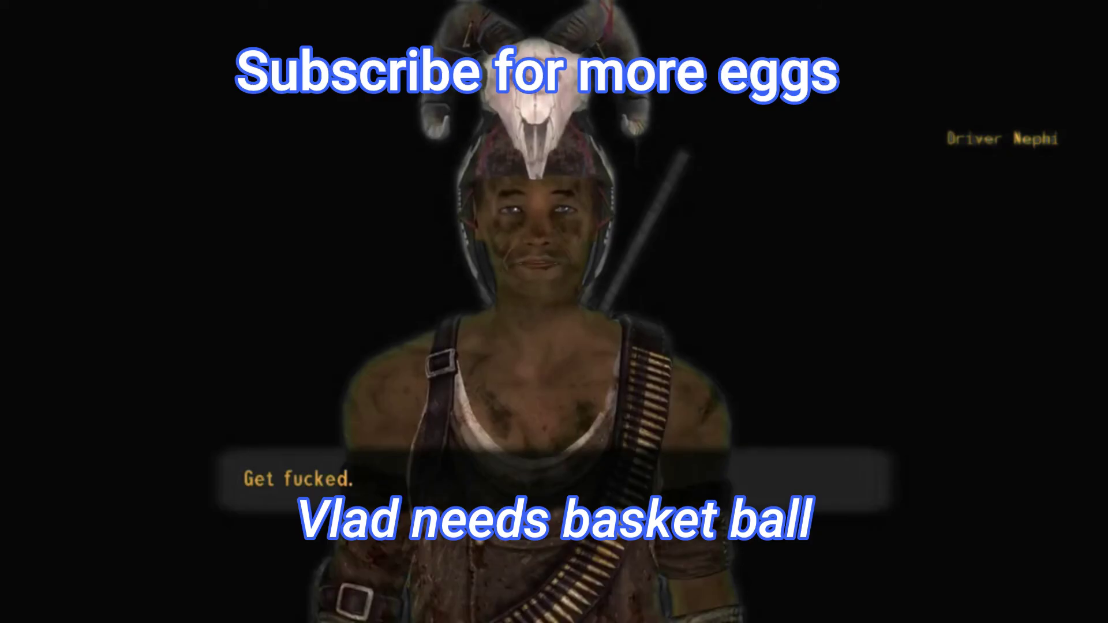